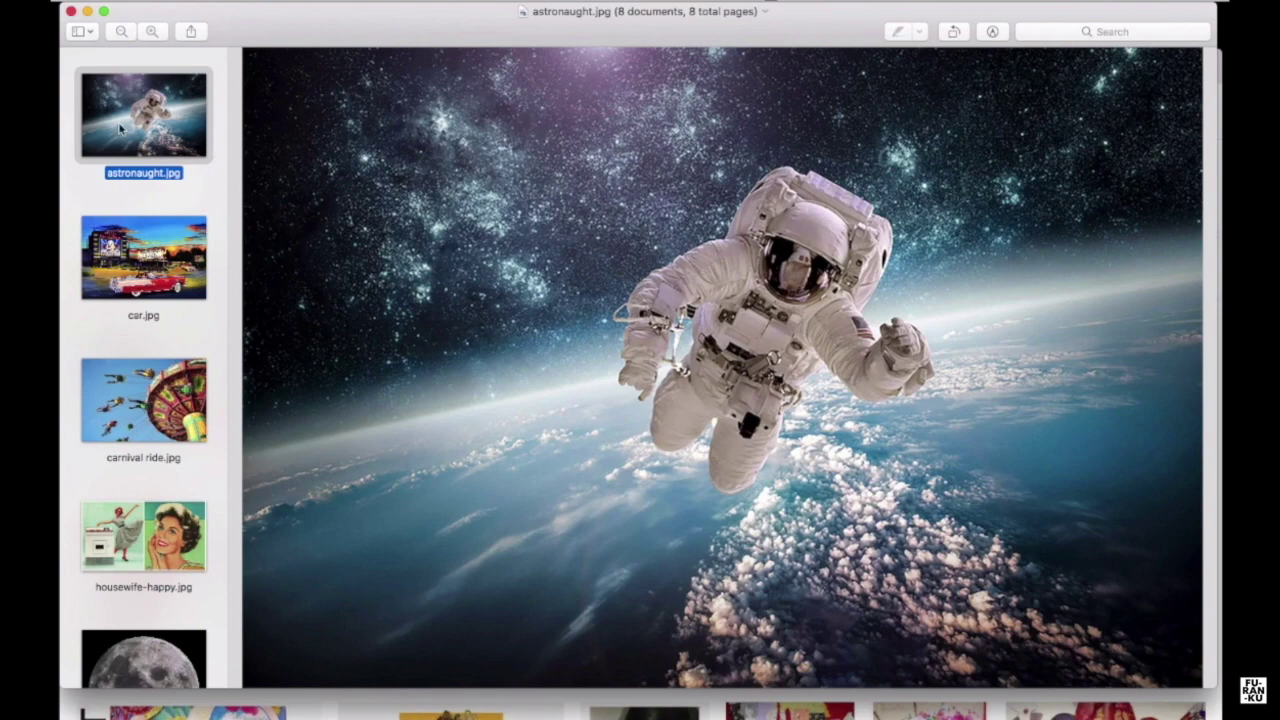
# Look through the collage source images from astronaught.jpg to sun.jpg, return to space low res.jpeg, and close the image viewer
pyautogui.press('Down')
pyautogui.press('Down')
pyautogui.press('Down')
pyautogui.press('Down')
pyautogui.press('Down')
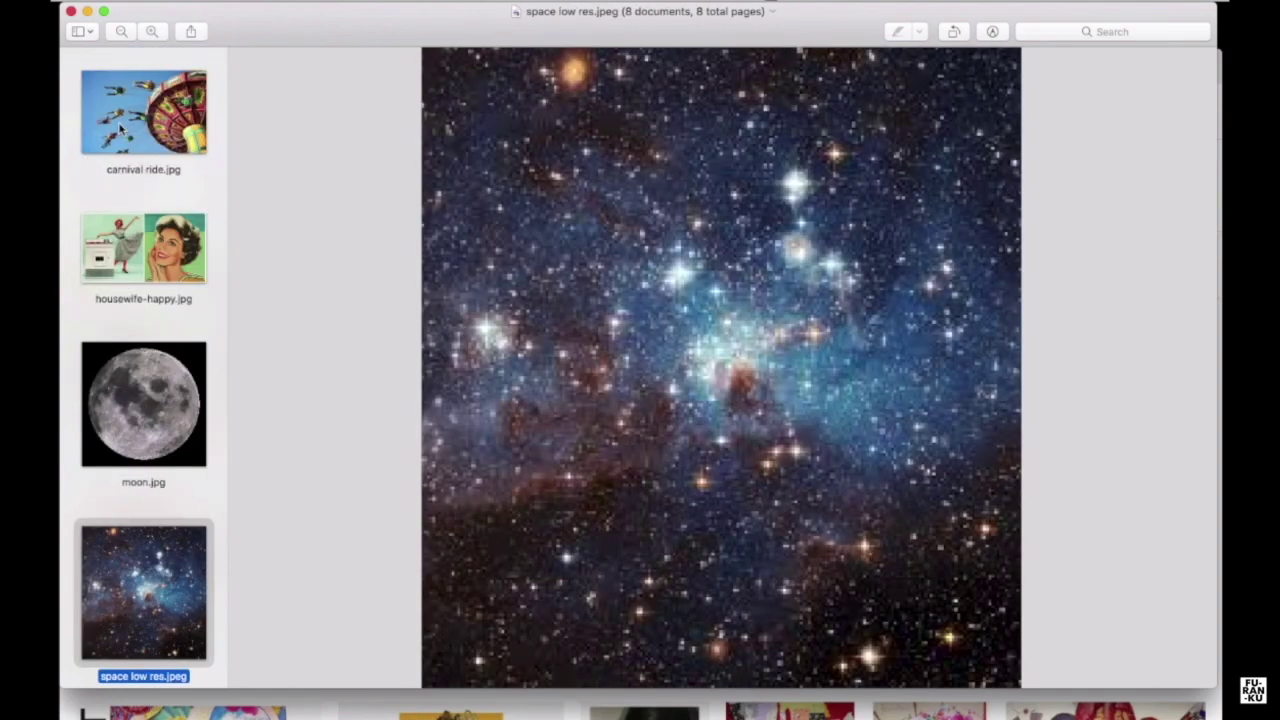
pyautogui.press('Down')
pyautogui.press('Down')
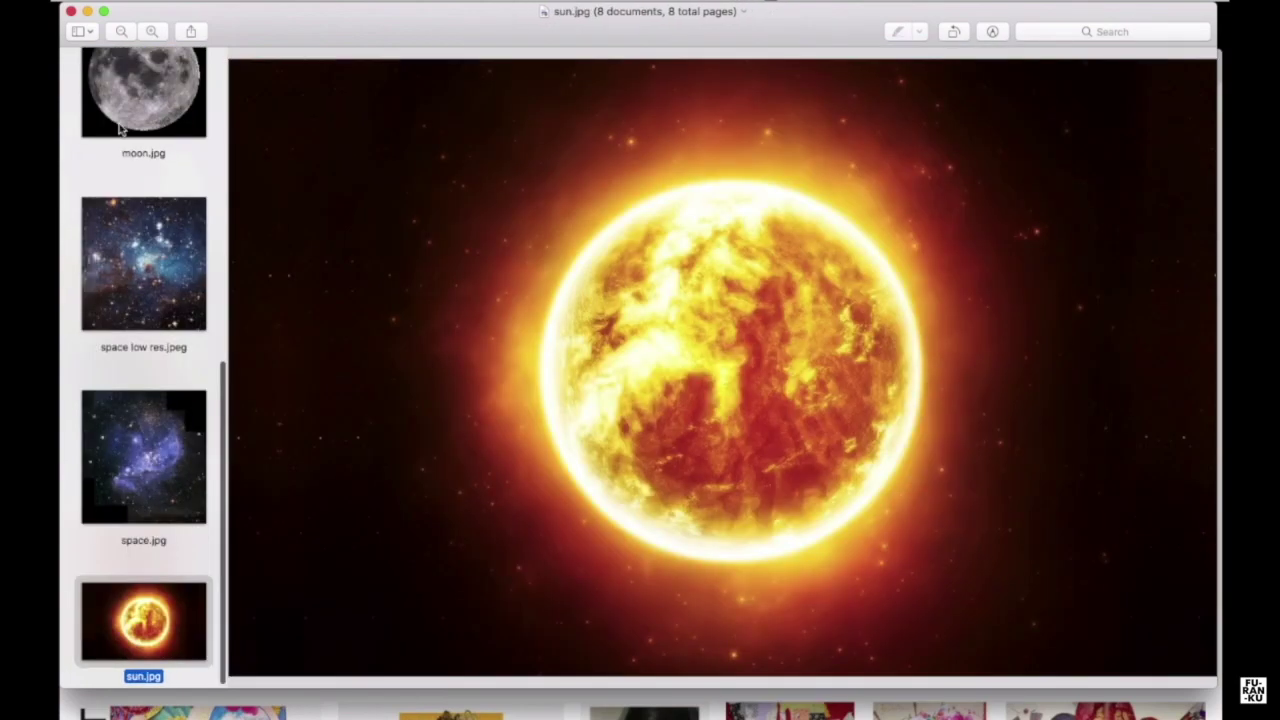
pyautogui.click(136, 251)
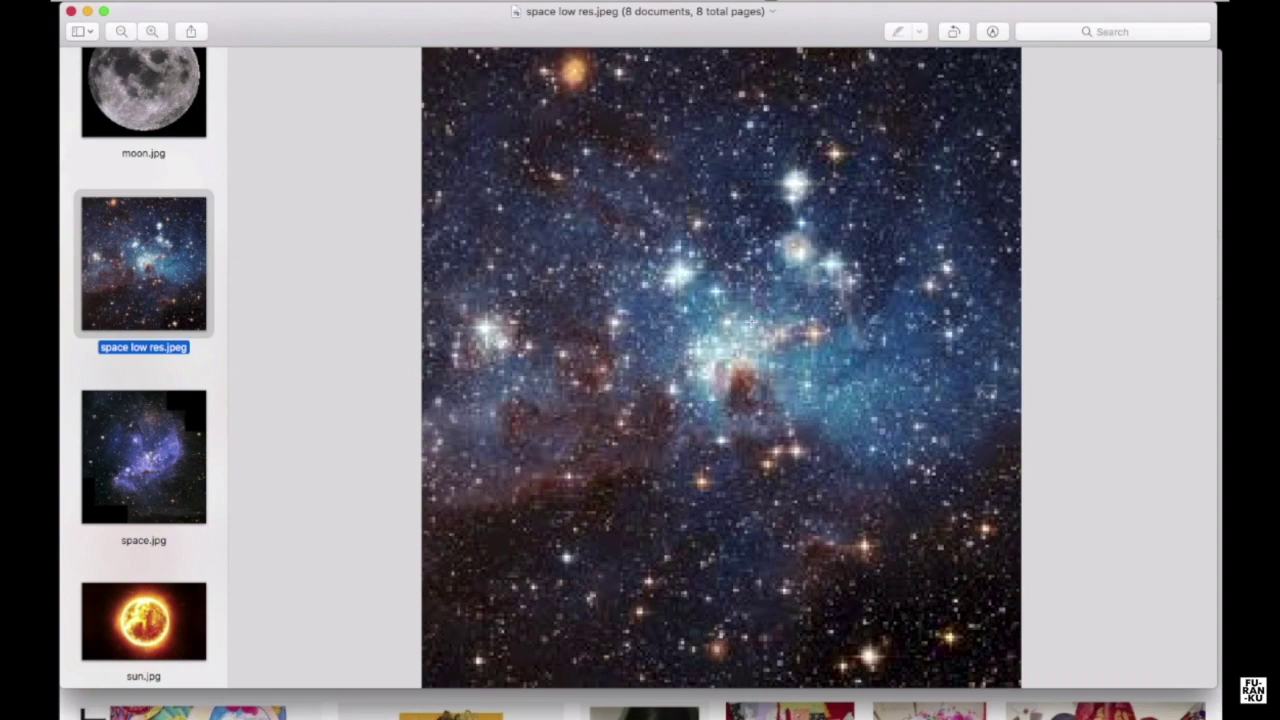
pyautogui.scroll(5, 751, 321)
pyautogui.scroll(-5, 751, 321)
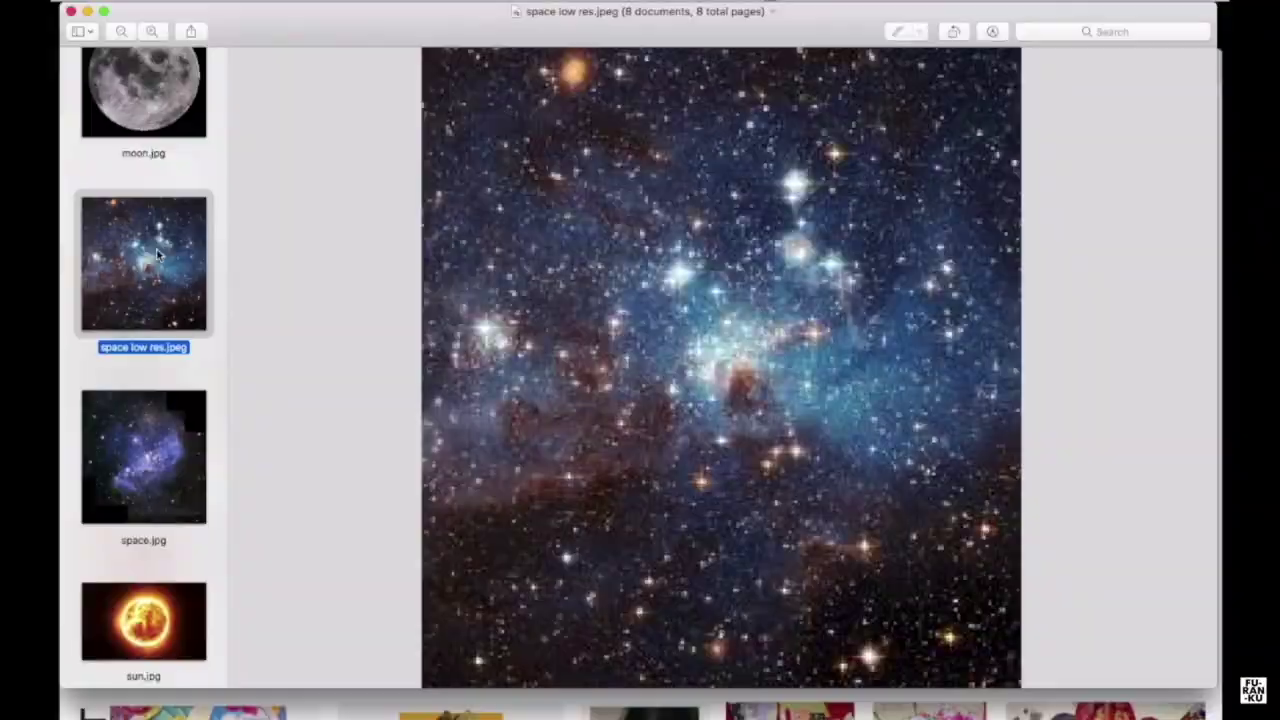
pyautogui.scroll(10, 157, 252)
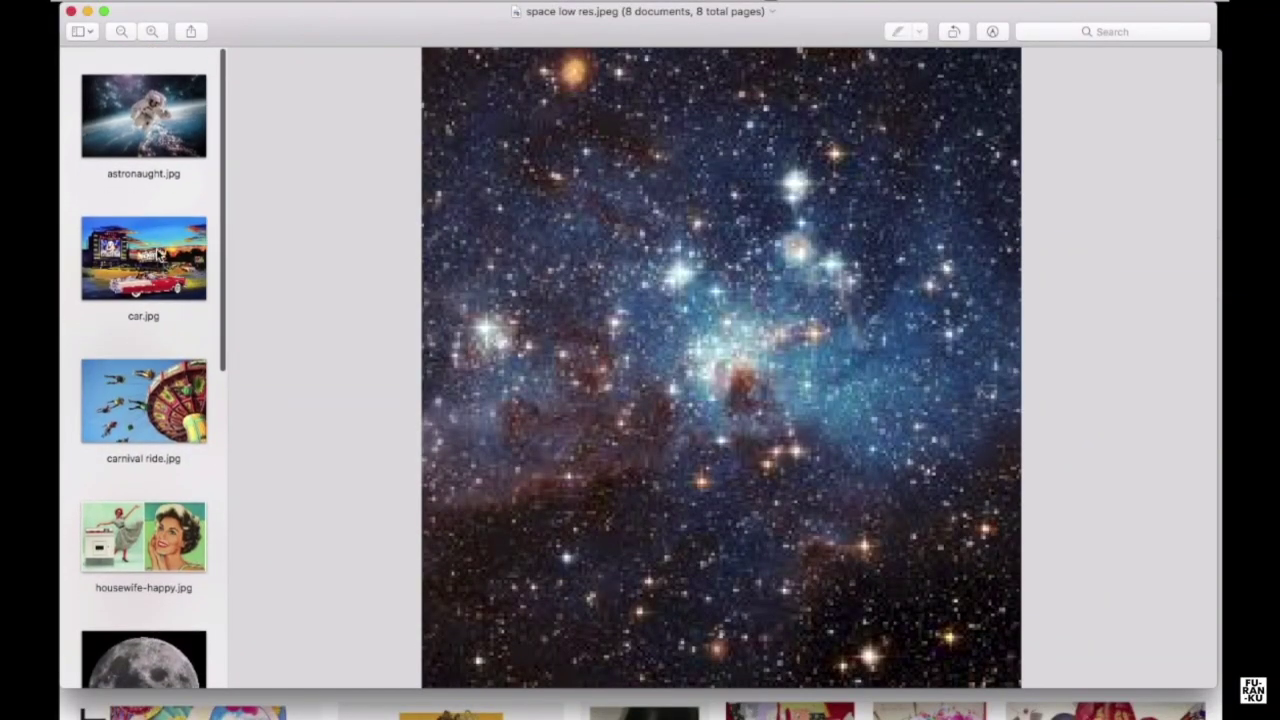
pyautogui.click(71, 12)
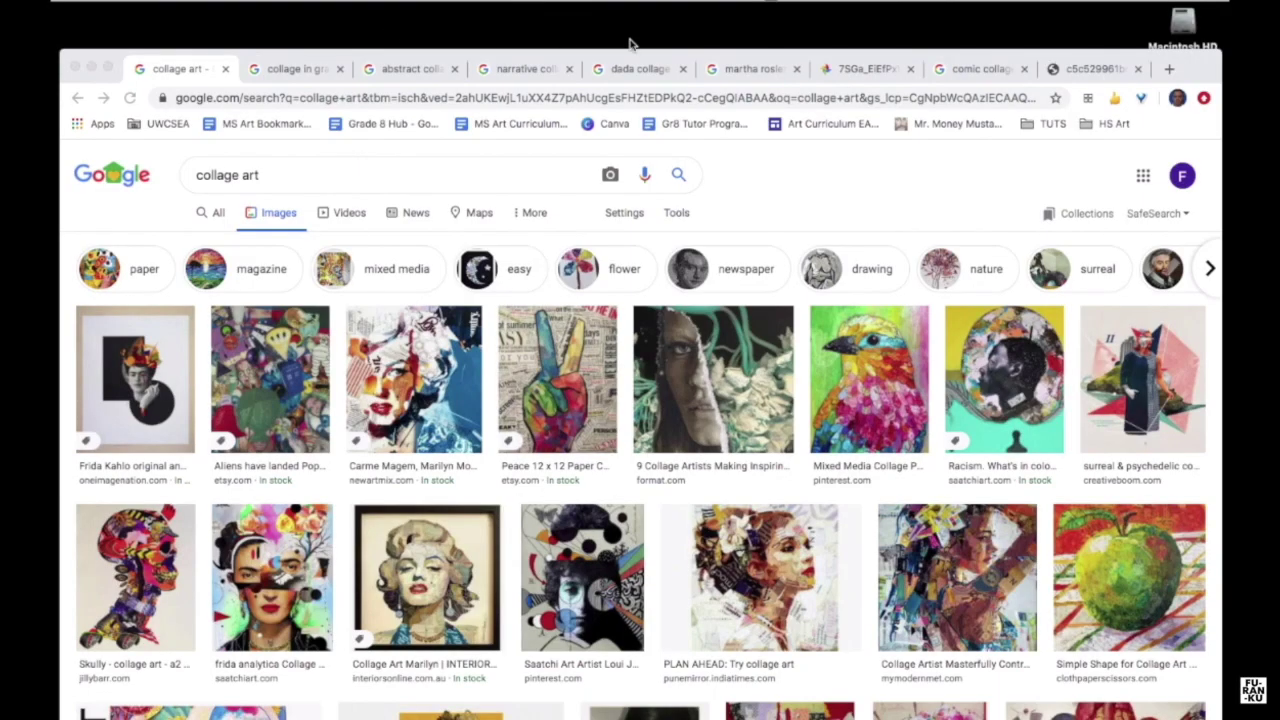
# Review the open collage references, including graphic design, abstract, narrative, dada and comic collage examples
pyautogui.moveTo(1195, 63); pyautogui.dragTo(1196, 17)
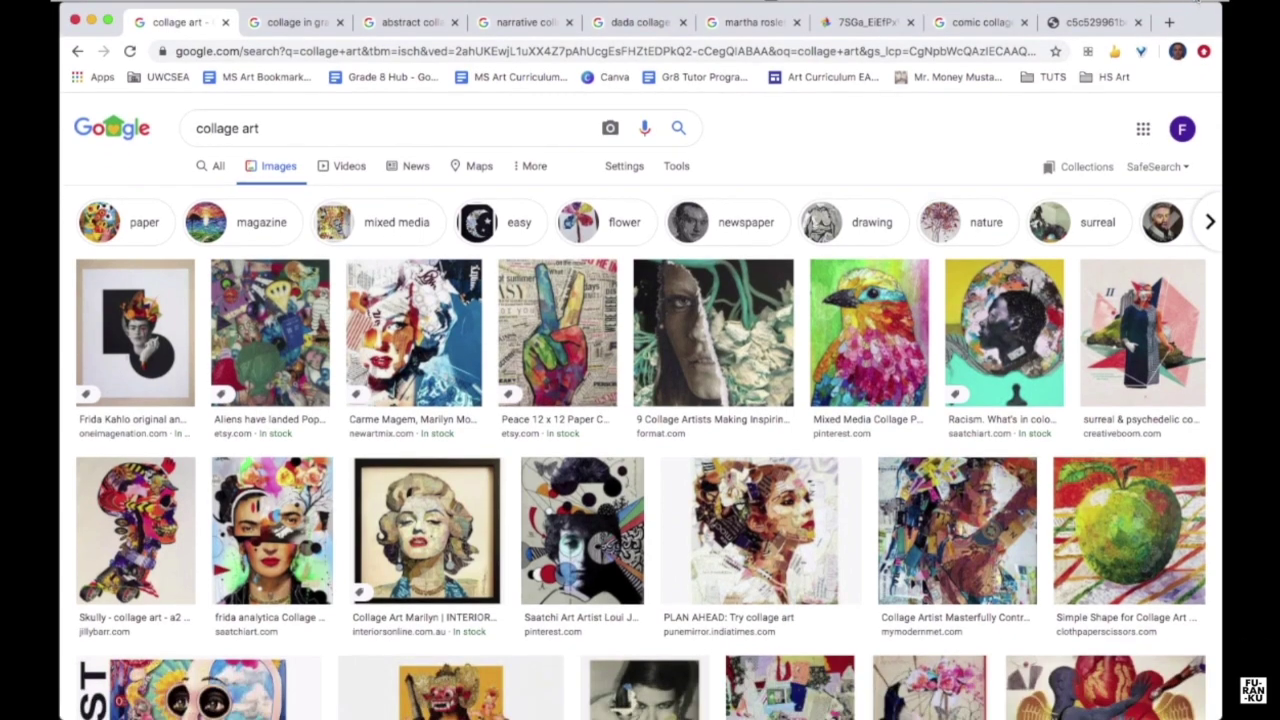
pyautogui.click(287, 26)
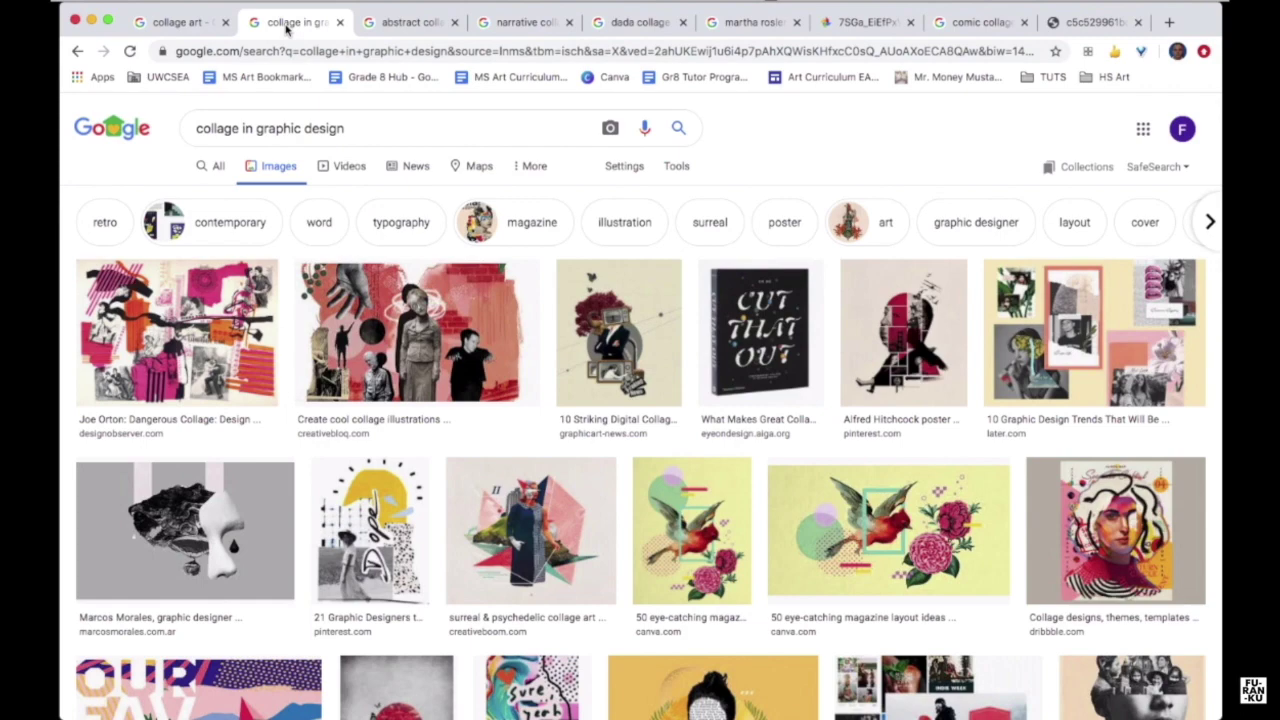
pyautogui.click(404, 24)
pyautogui.click(521, 24)
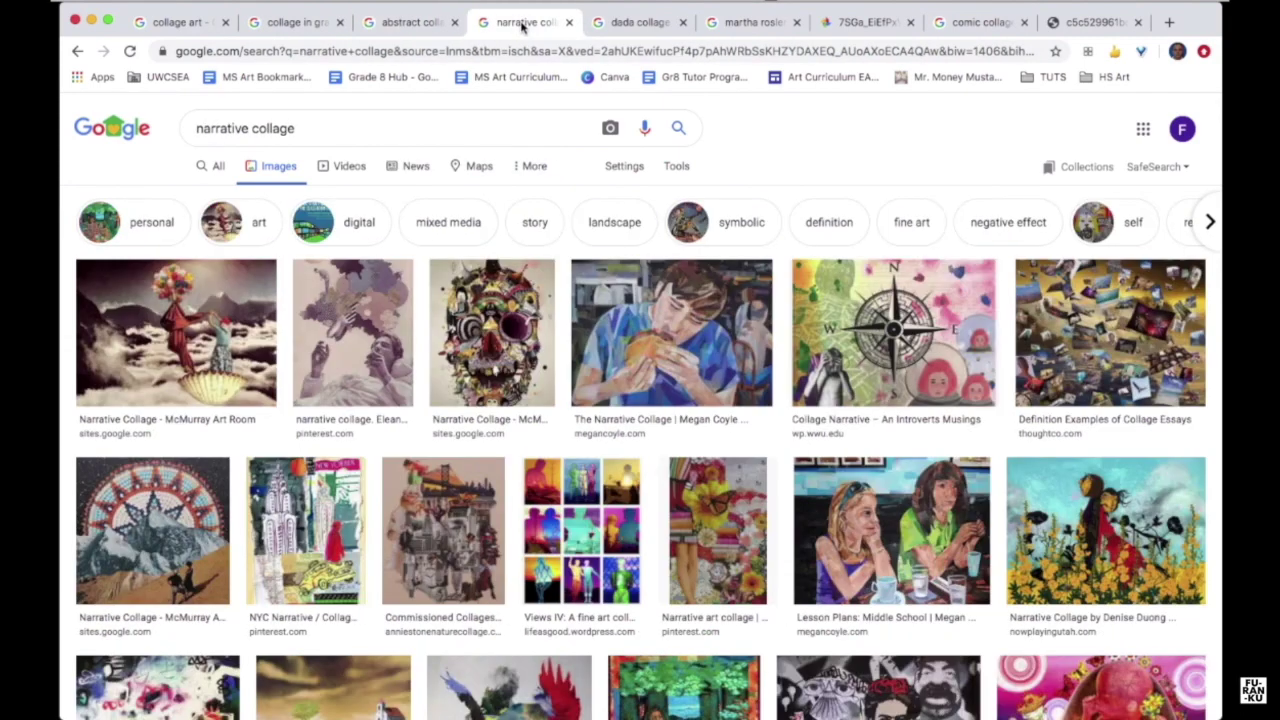
pyautogui.click(630, 26)
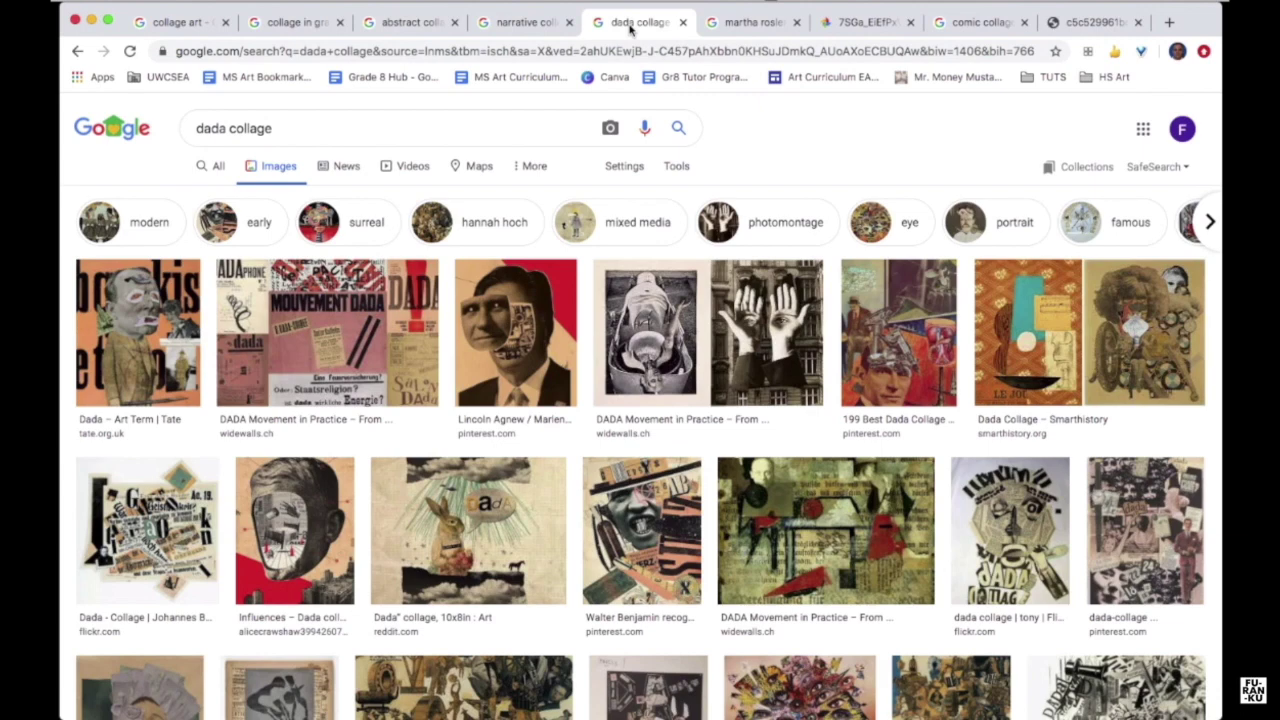
pyautogui.click(750, 22)
pyautogui.click(864, 24)
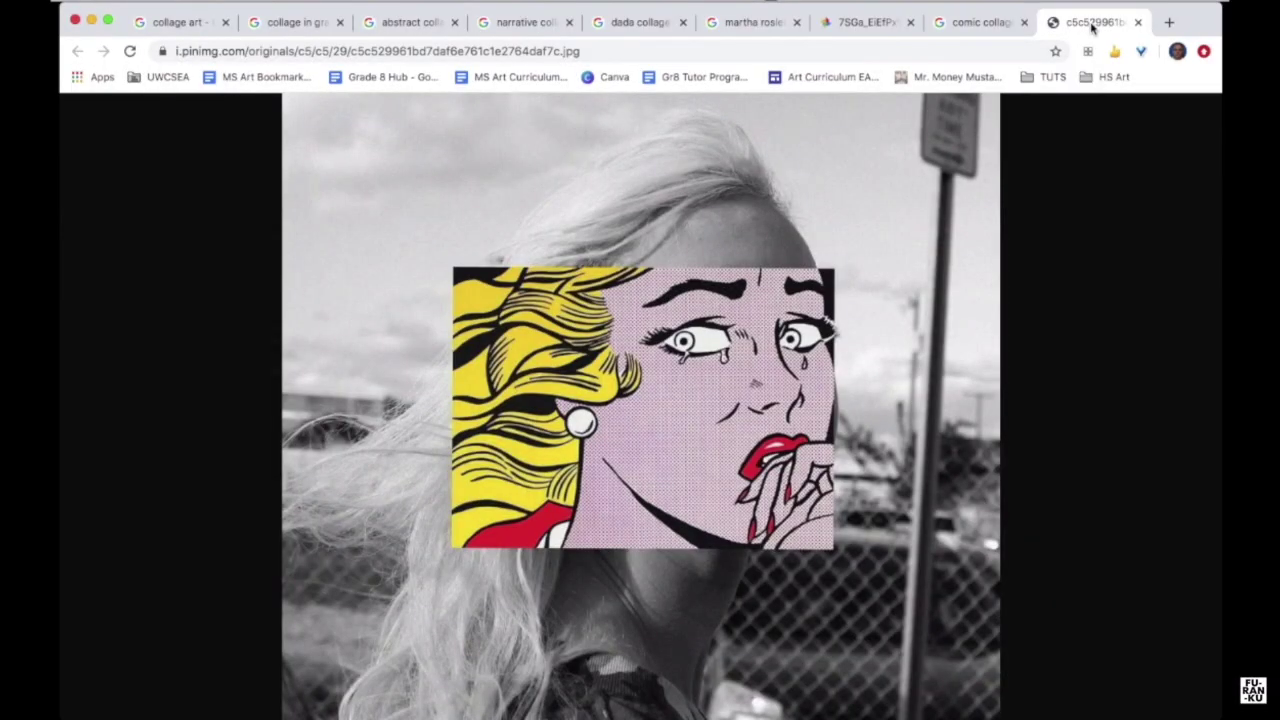
pyautogui.click(975, 22)
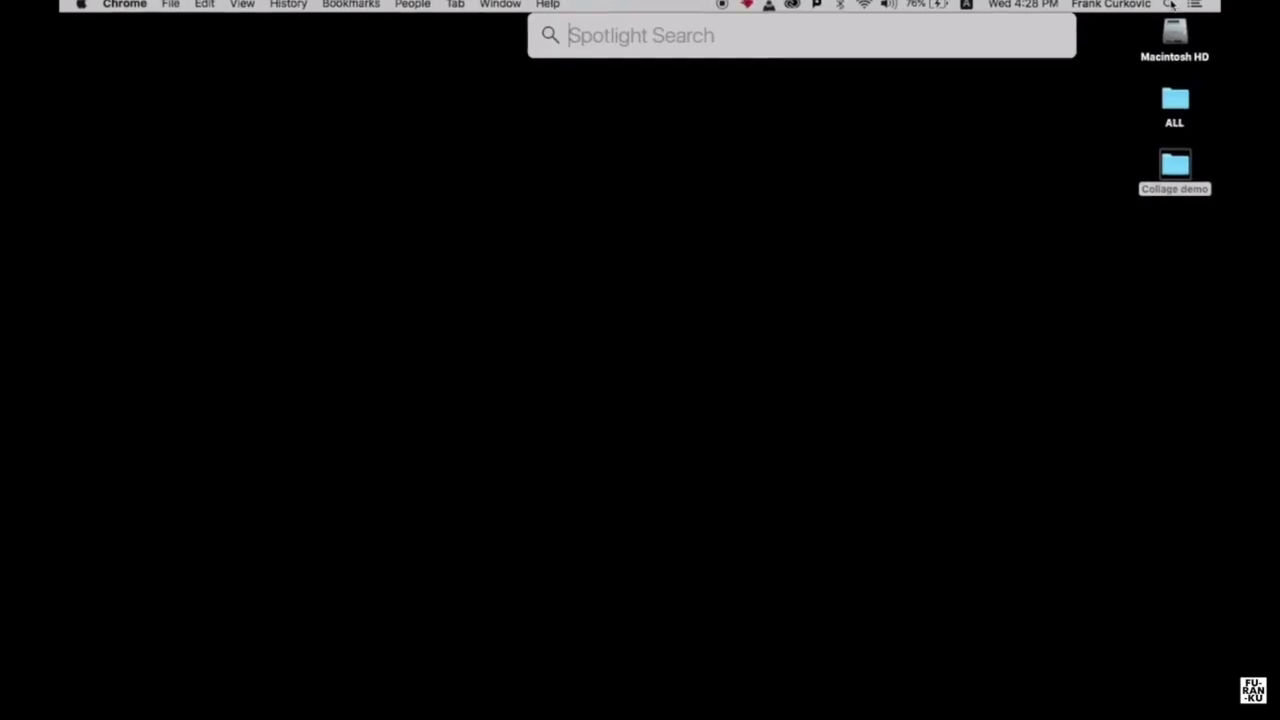
# Switch to Adobe Photoshop 2020 and start a new document
pyautogui.write('photoshop')
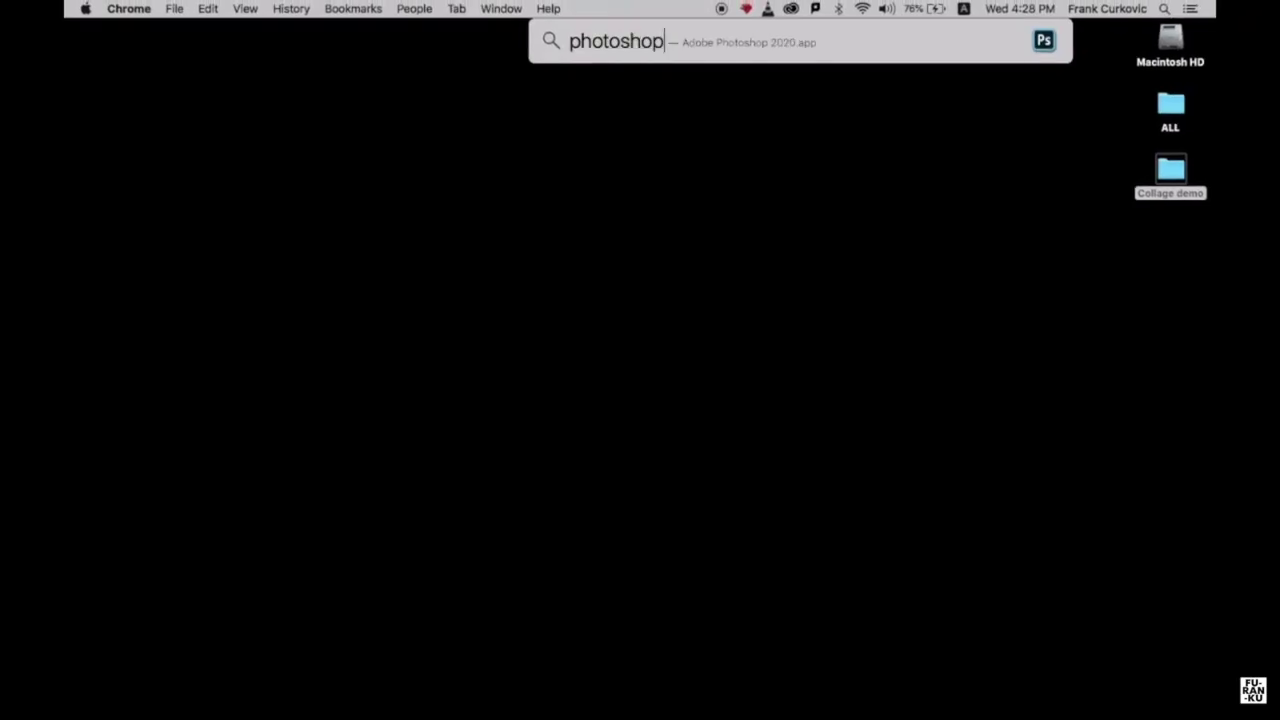
pyautogui.press('Return')
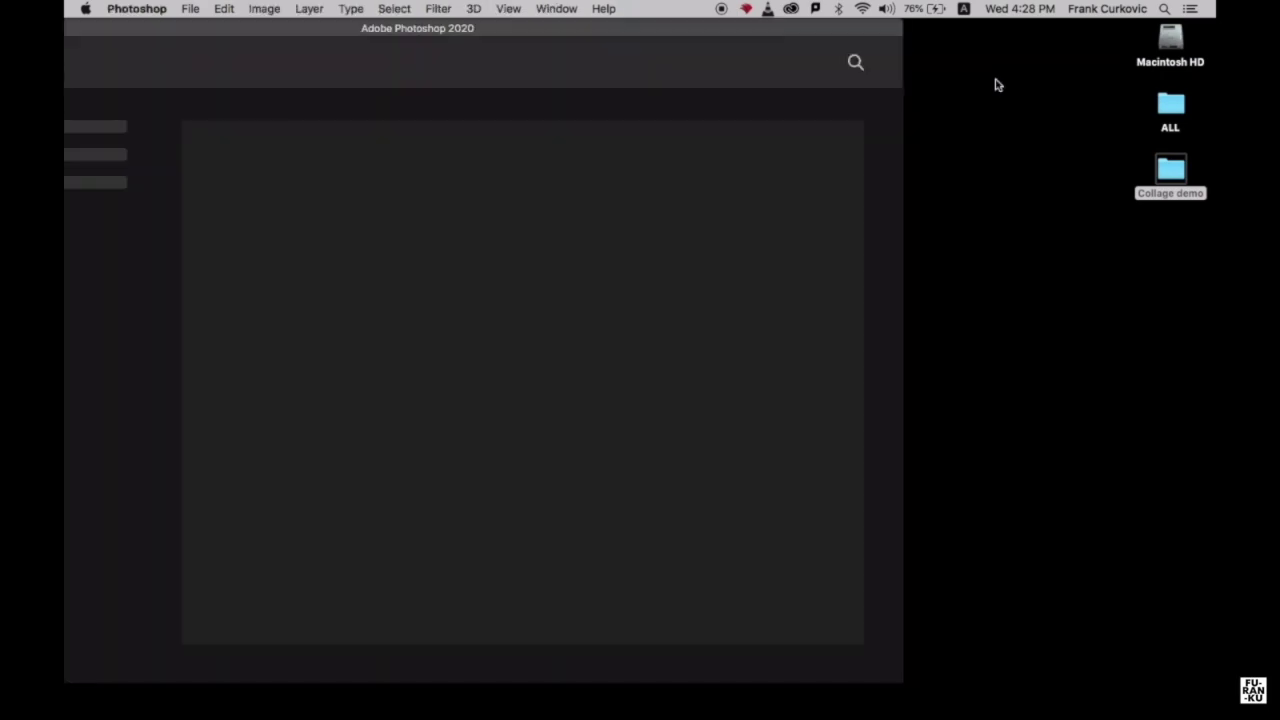
pyautogui.click(120, 343)
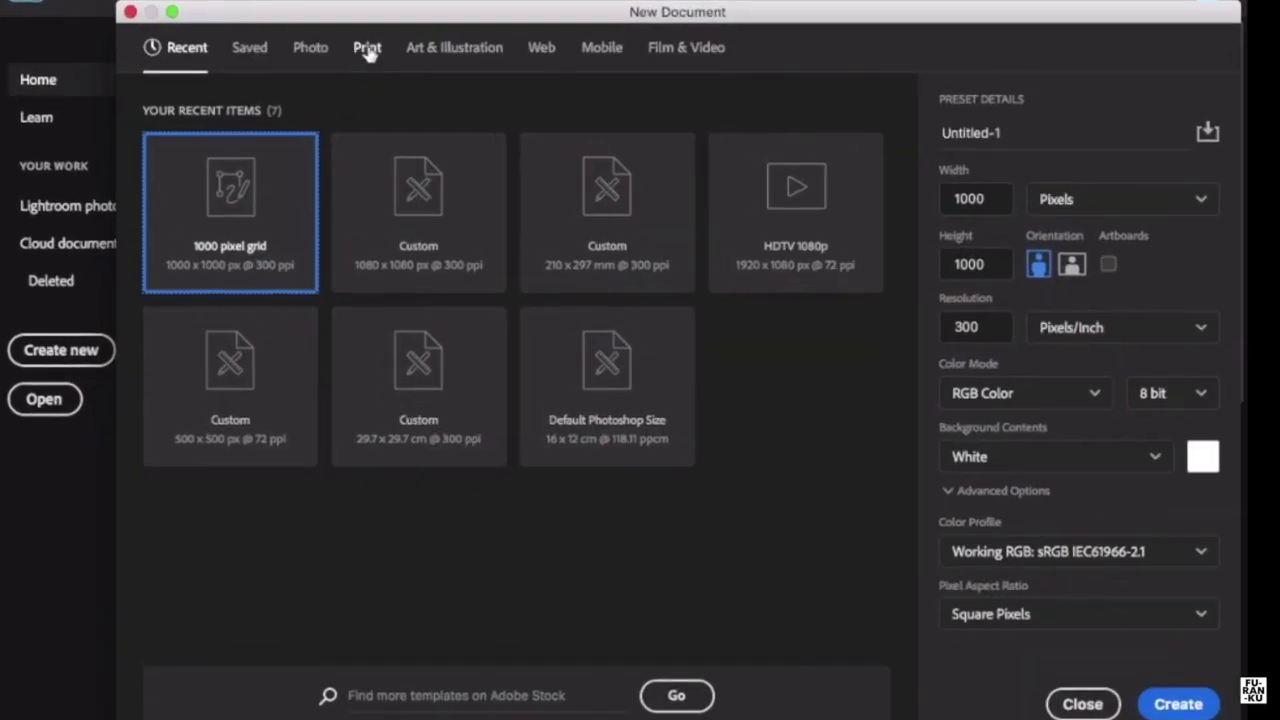
# Create a document from the Art & Illustration presets, 210 mm wide and 297 mm high at 300 pixels/inch
pyautogui.click(313, 55)
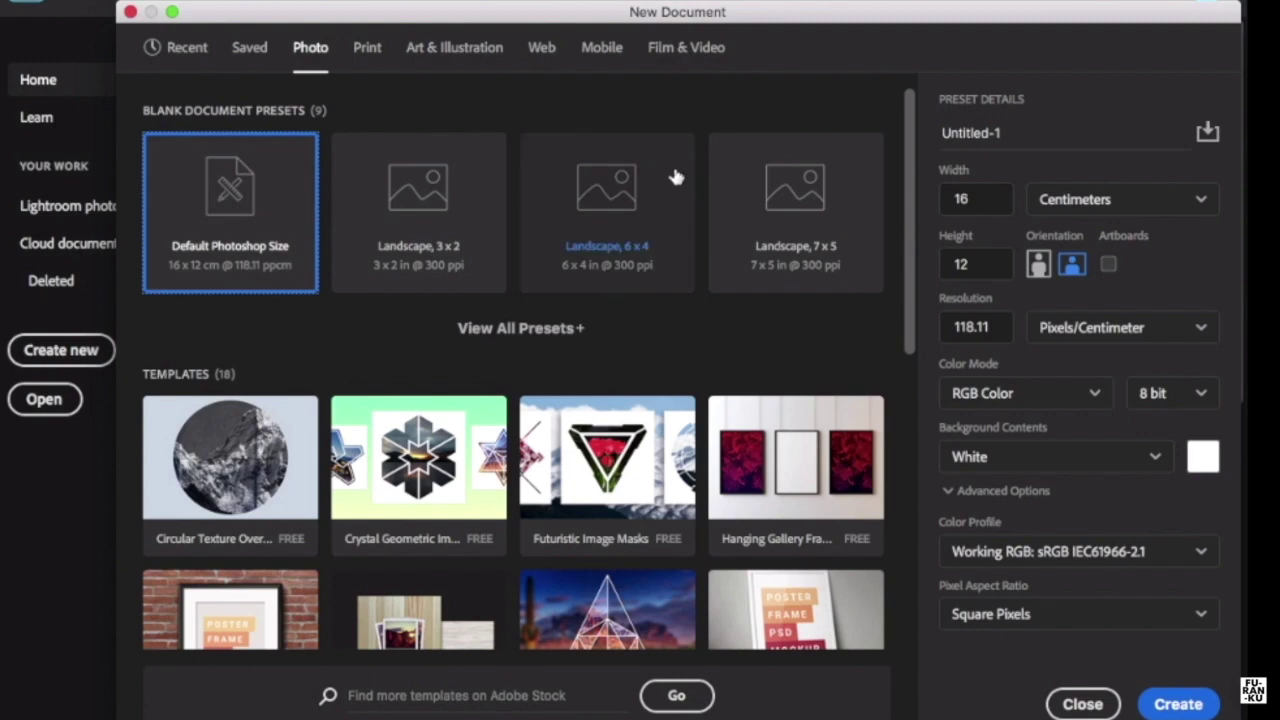
pyautogui.click(459, 49)
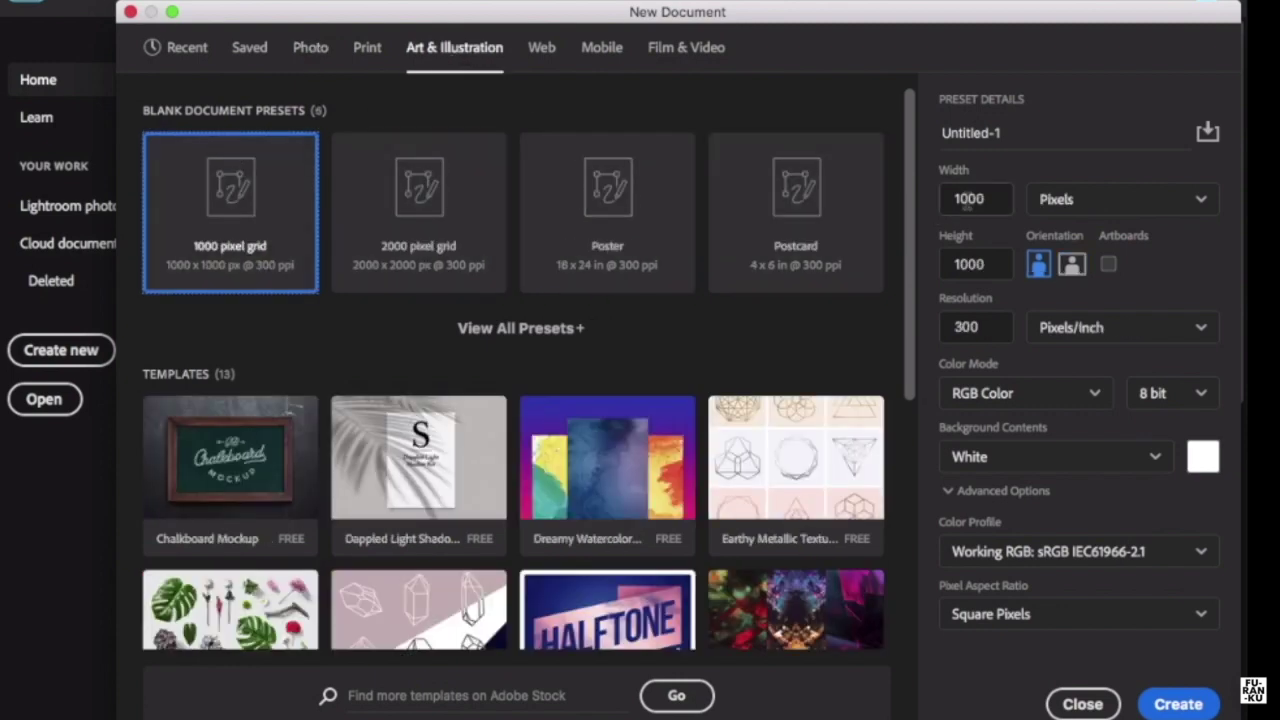
pyautogui.doubleClick(966, 200)
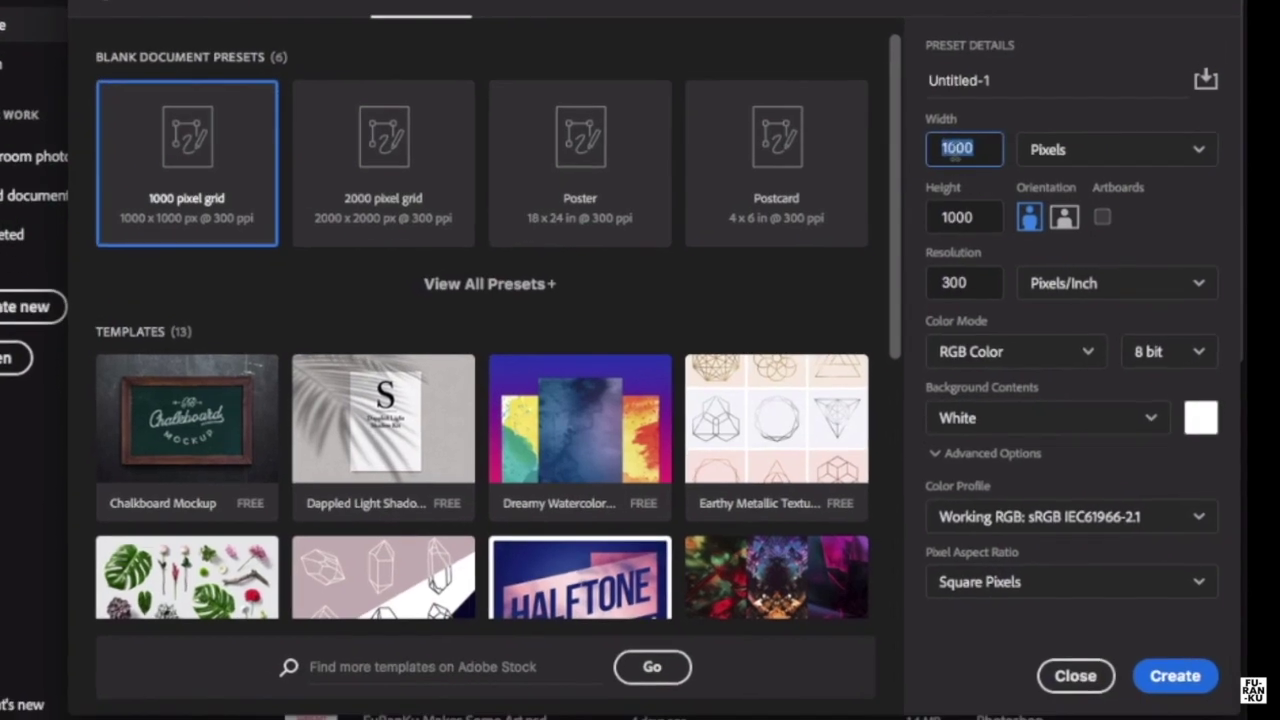
pyautogui.write('2')
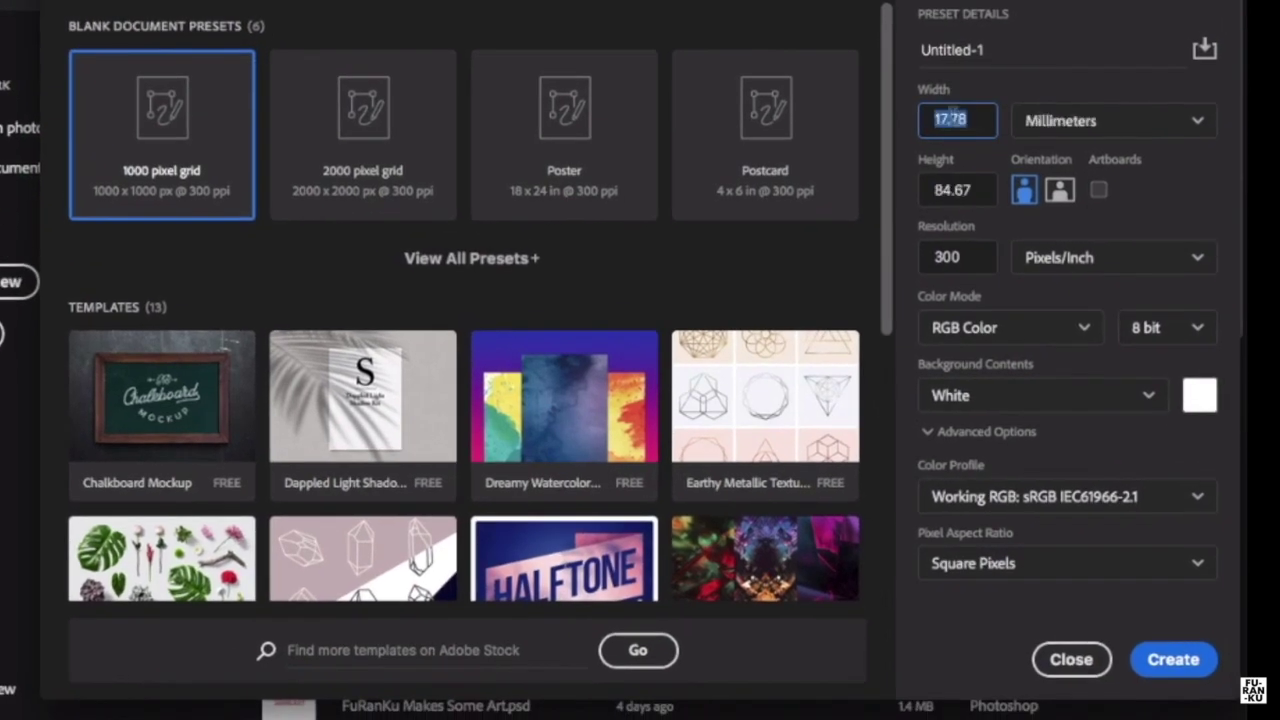
pyautogui.write('210')
pyautogui.doubleClick(946, 189)
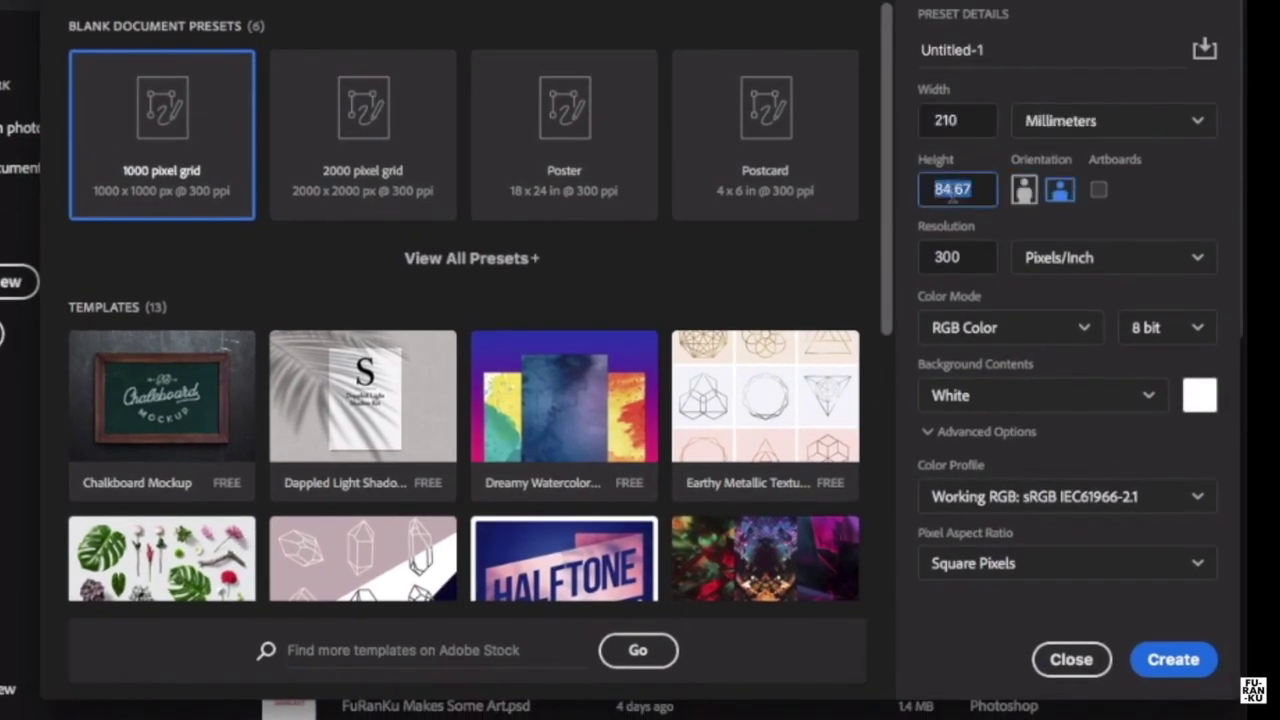
pyautogui.write('297')
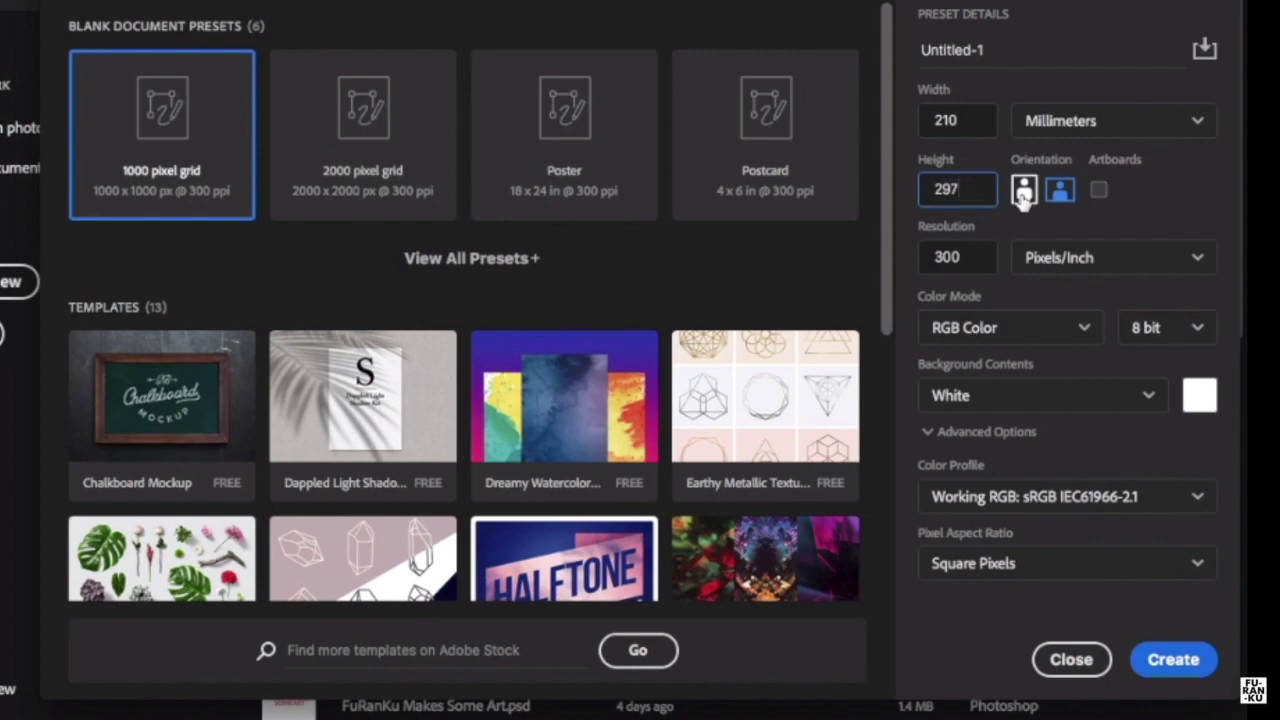
pyautogui.click(1160, 660)
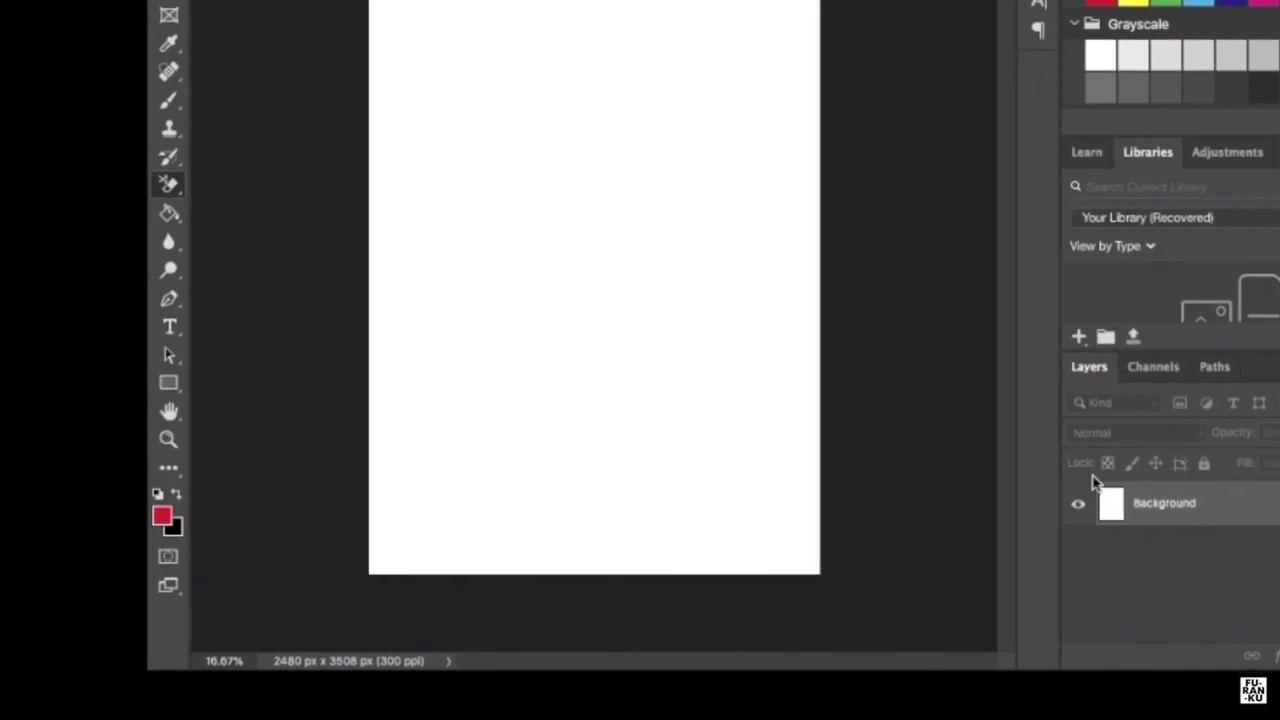
# Set the workspace to Essentials (Default)
pyautogui.click(224, 659)
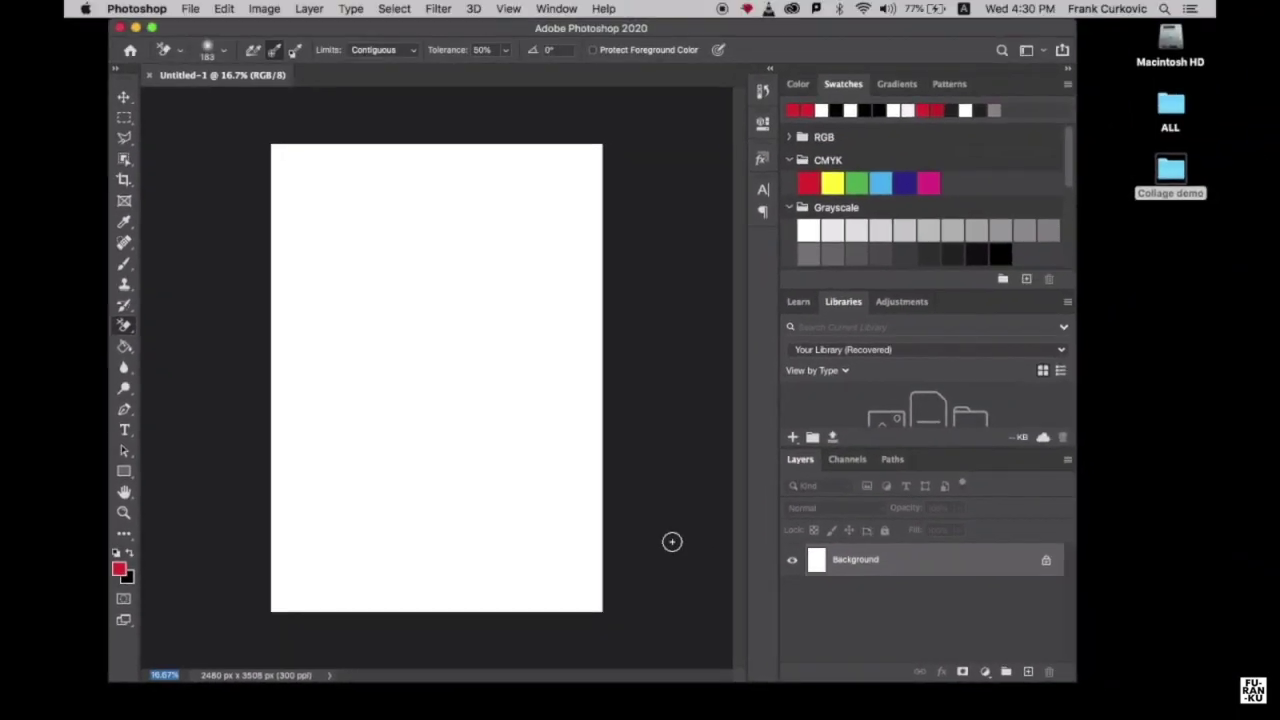
pyautogui.click(557, 10)
pyautogui.moveTo(578, 43)
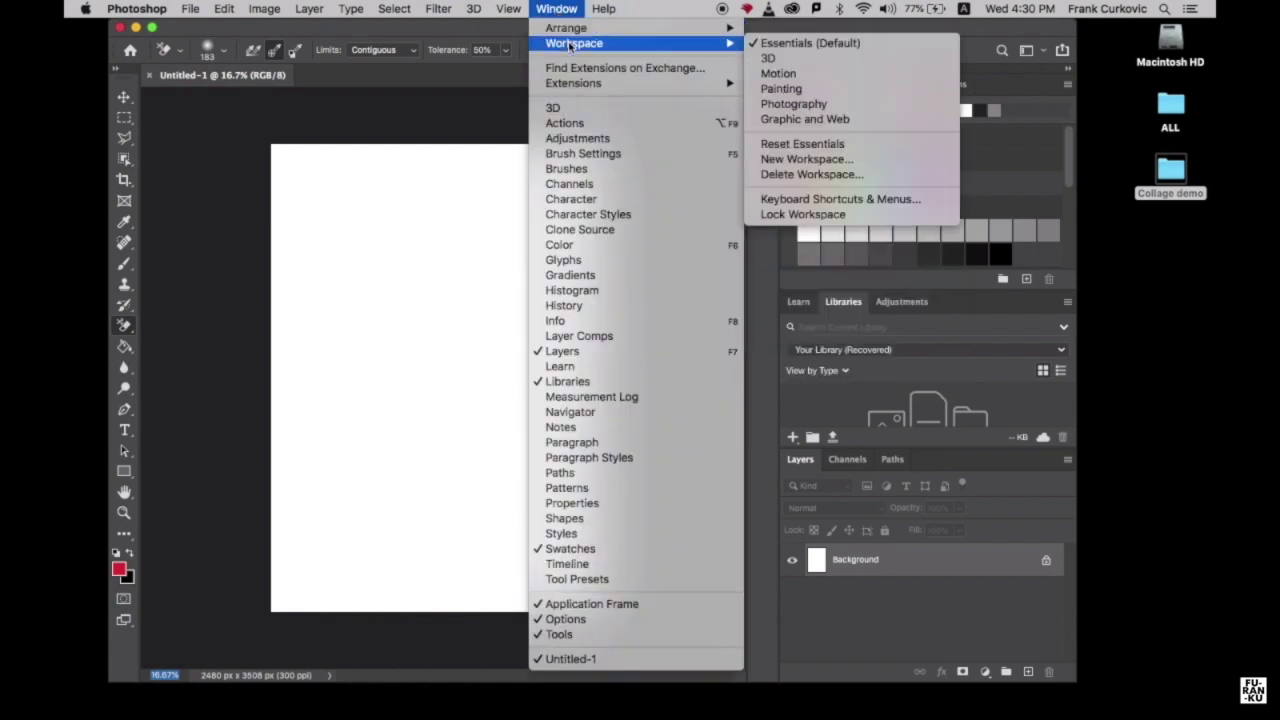
pyautogui.click(793, 44)
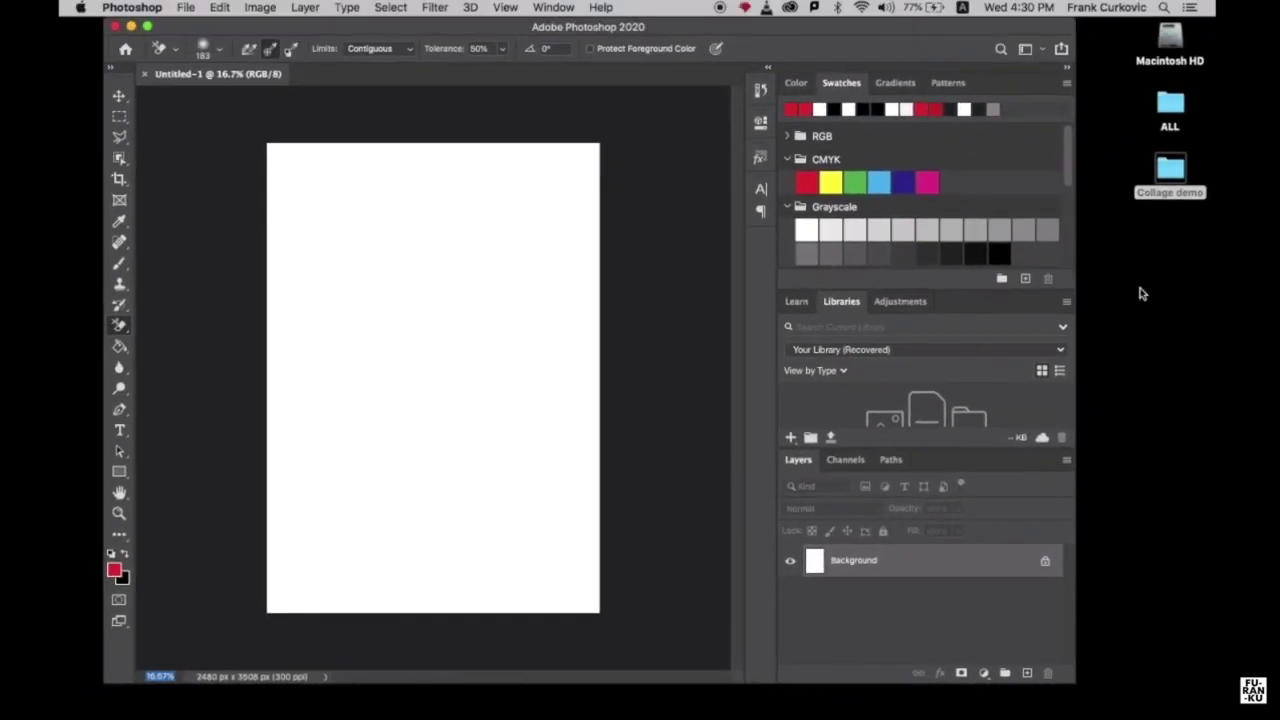
# Place every image from the Collage demo folder on the desktop except space low res.jpeg onto the blank canvas, accepting each placement as is
pyautogui.doubleClick(1172, 175)
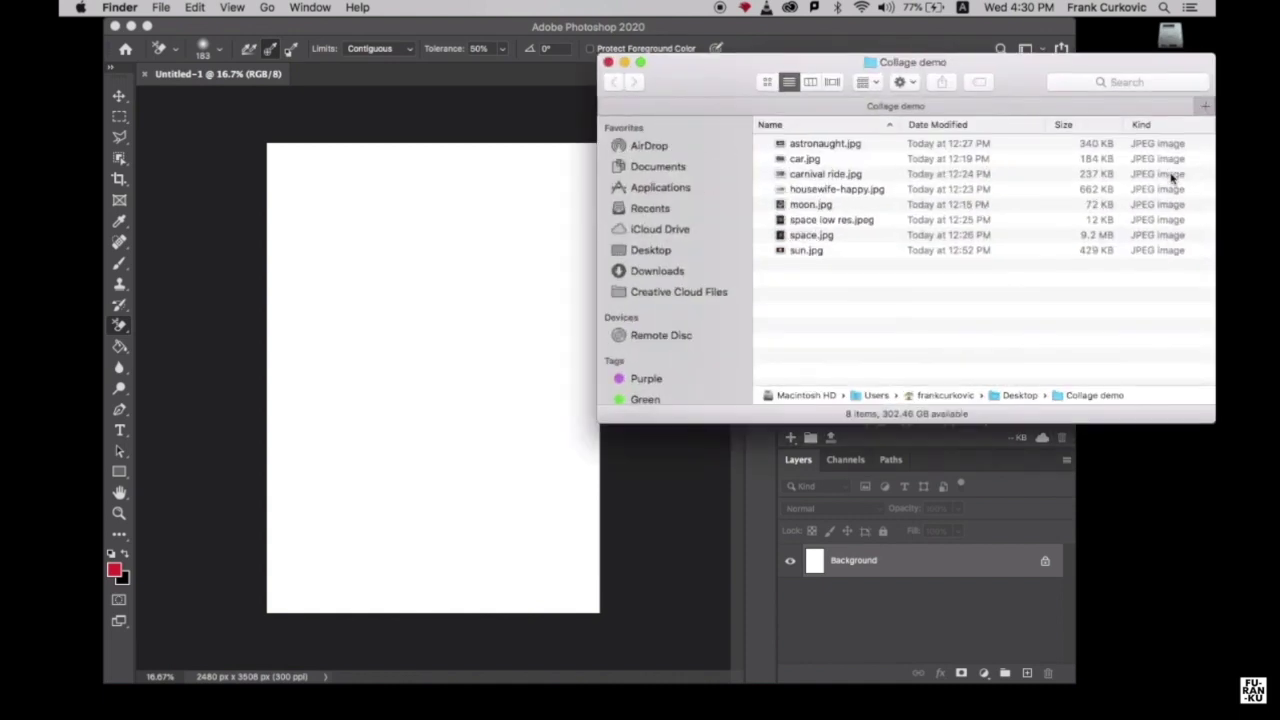
pyautogui.click(826, 146)
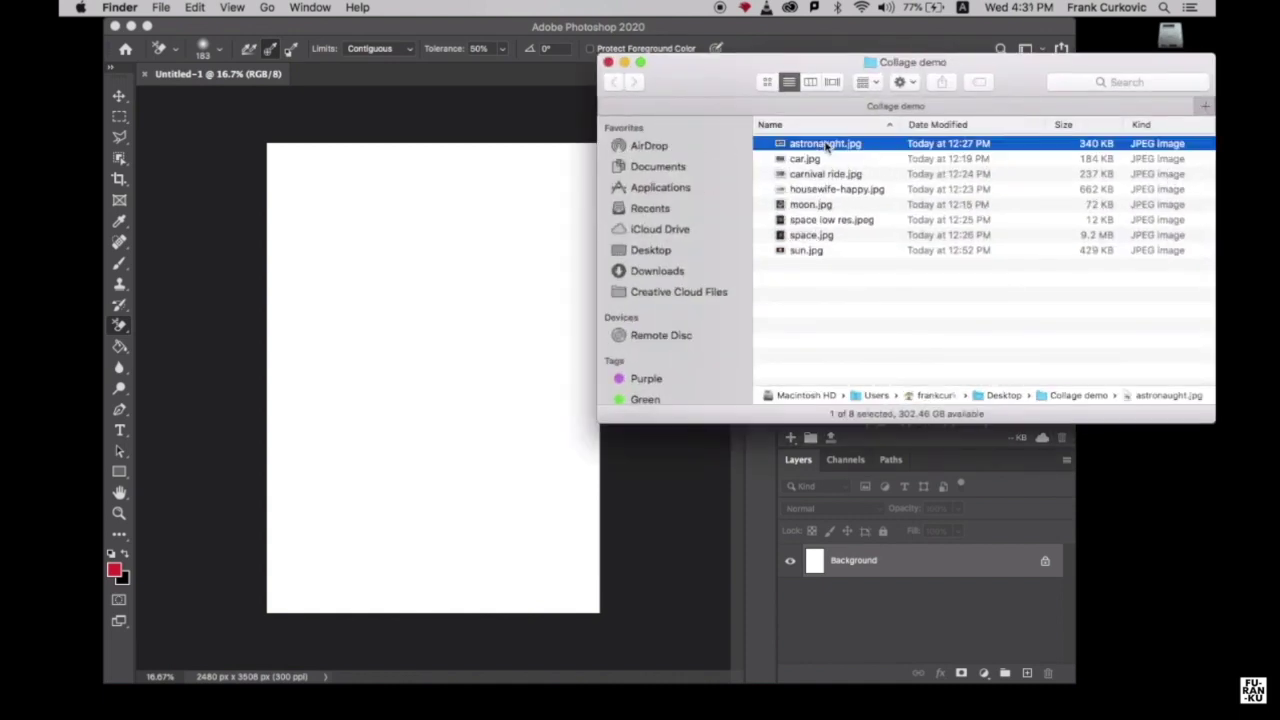
pyautogui.keyDown('shift'); pyautogui.click(806, 251); pyautogui.keyUp('shift')
pyautogui.keyDown('super'); pyautogui.click(805, 221); pyautogui.keyUp('super')
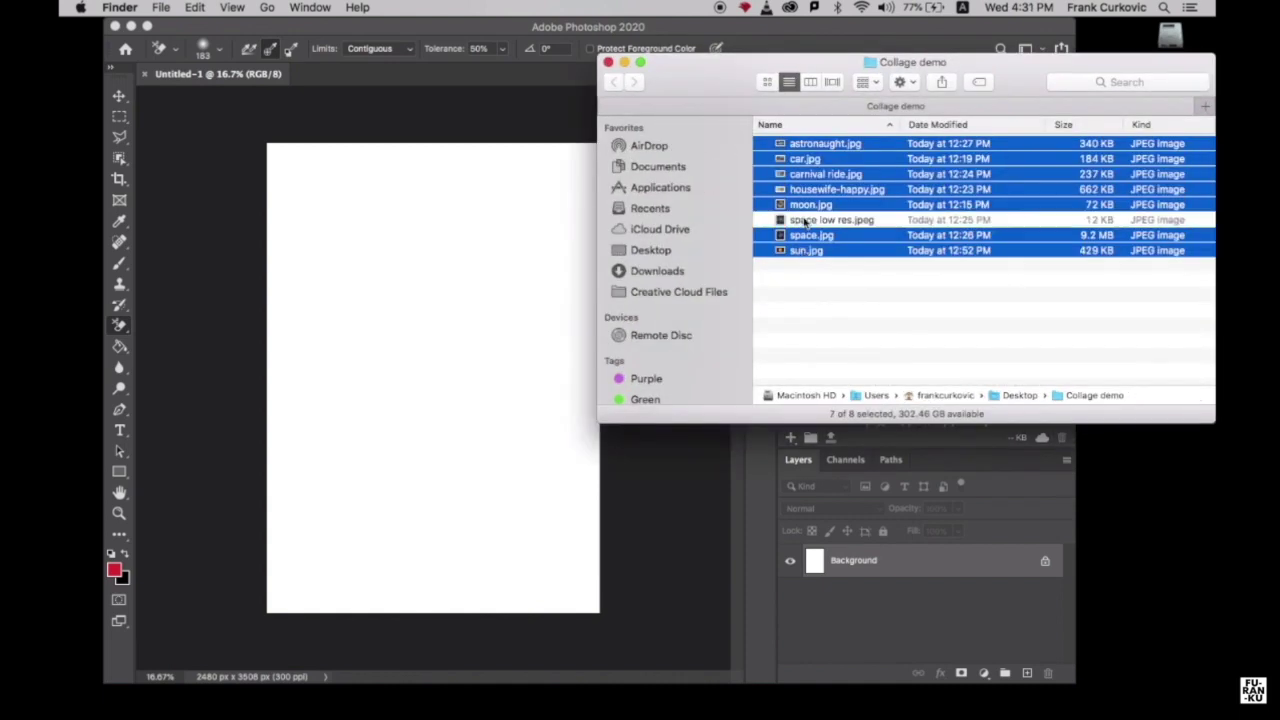
pyautogui.moveTo(808, 238); pyautogui.dragTo(442, 401)
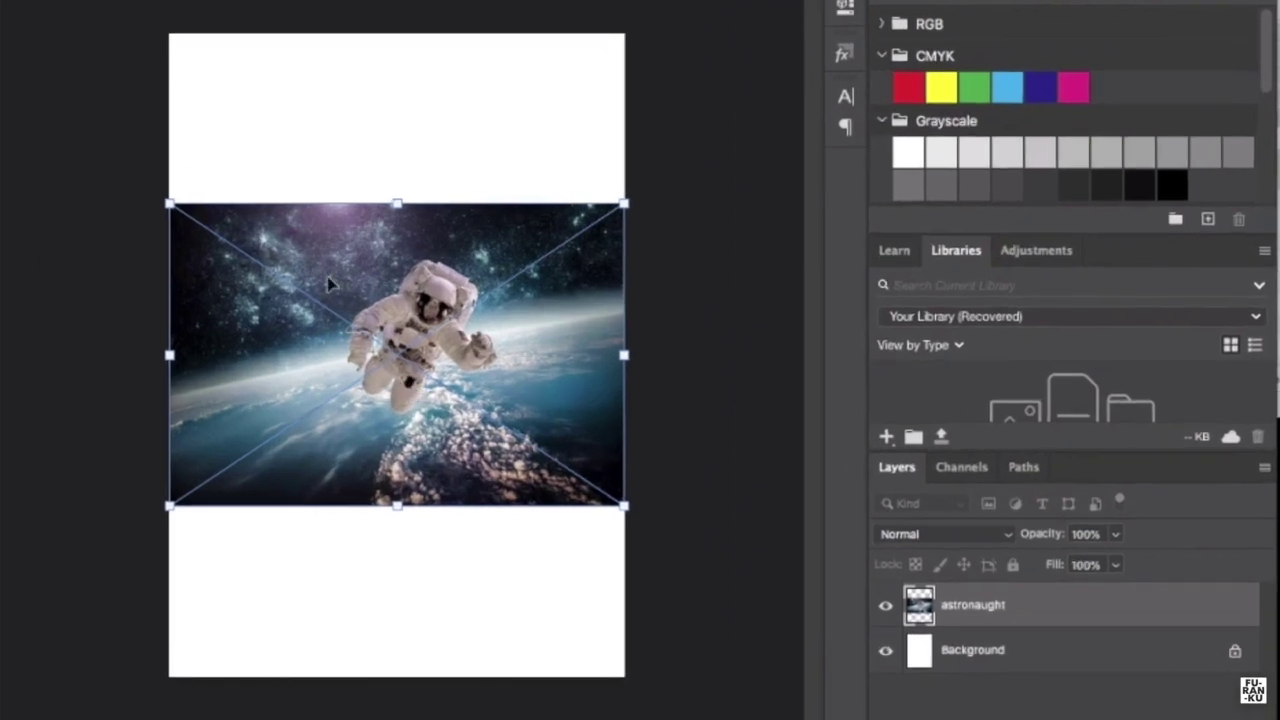
pyautogui.press('Return')
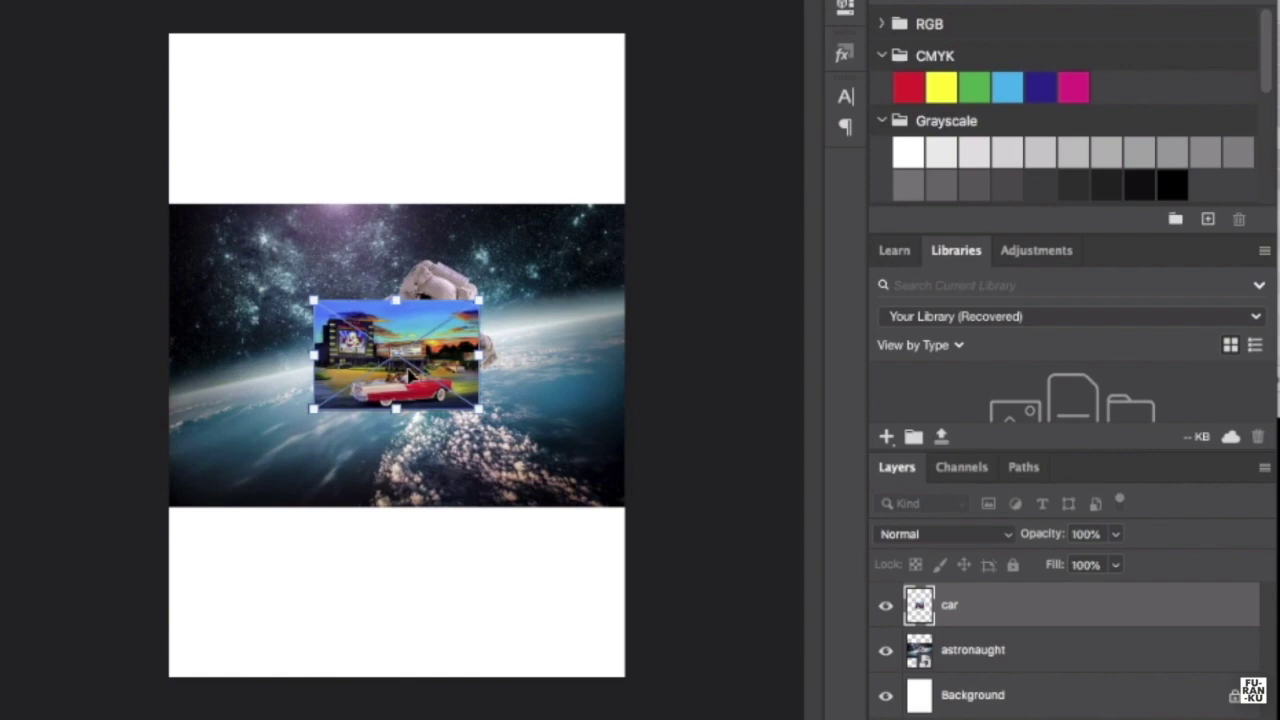
pyautogui.press('Return')
pyautogui.press('Return')
pyautogui.press('Return')
pyautogui.press('Return')
pyautogui.press('Return')
pyautogui.press('Return')
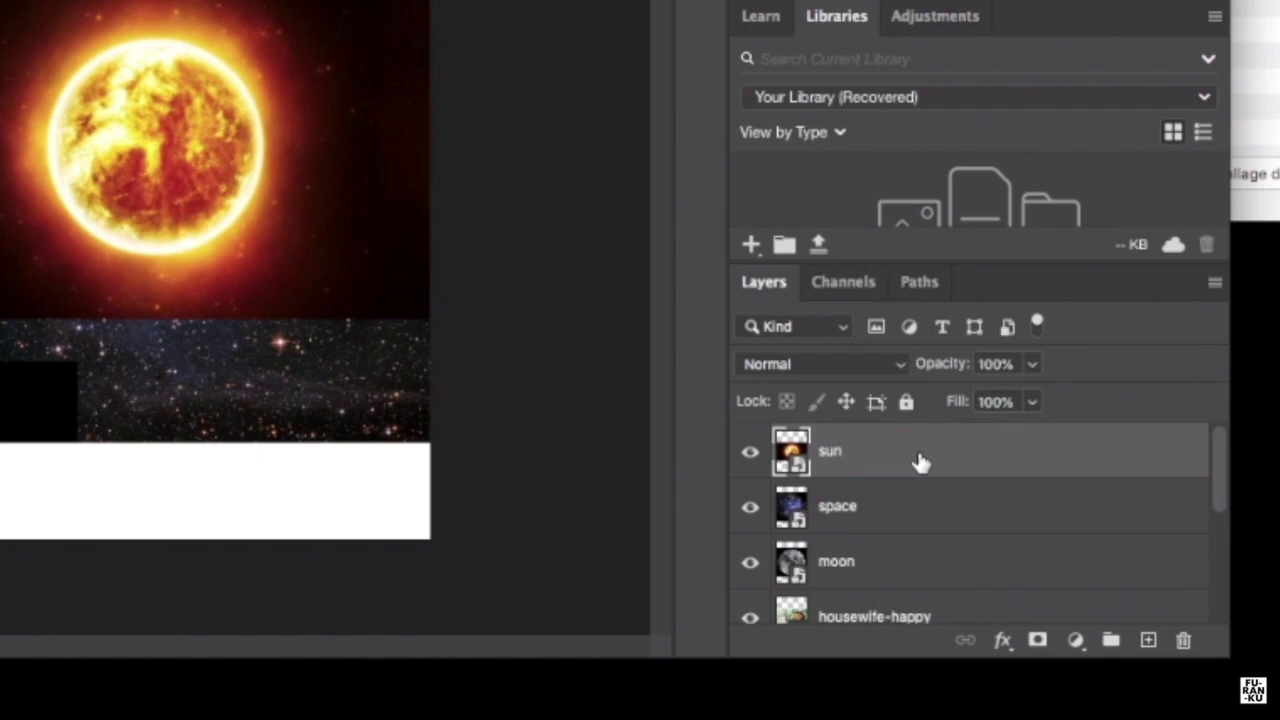
# Check the list of placed image layers and close the Collage demo folder window
pyautogui.scroll(-5, 920, 462)
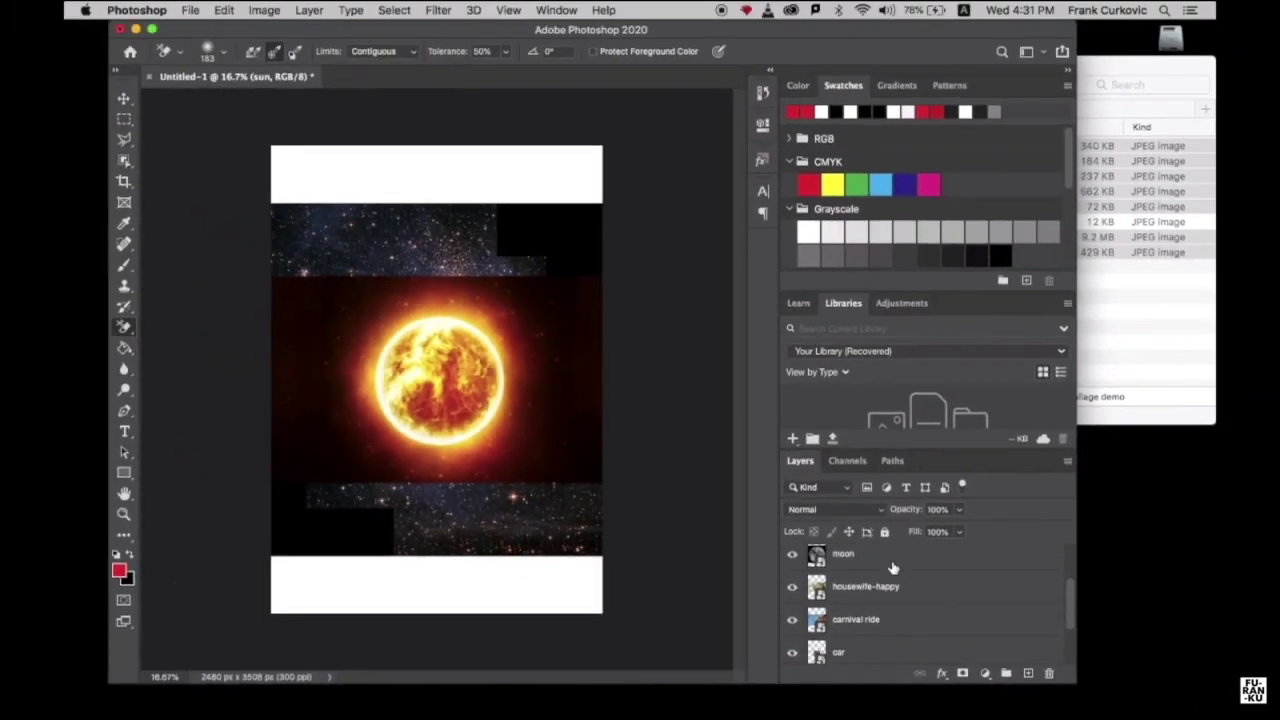
pyautogui.scroll(5, 893, 567)
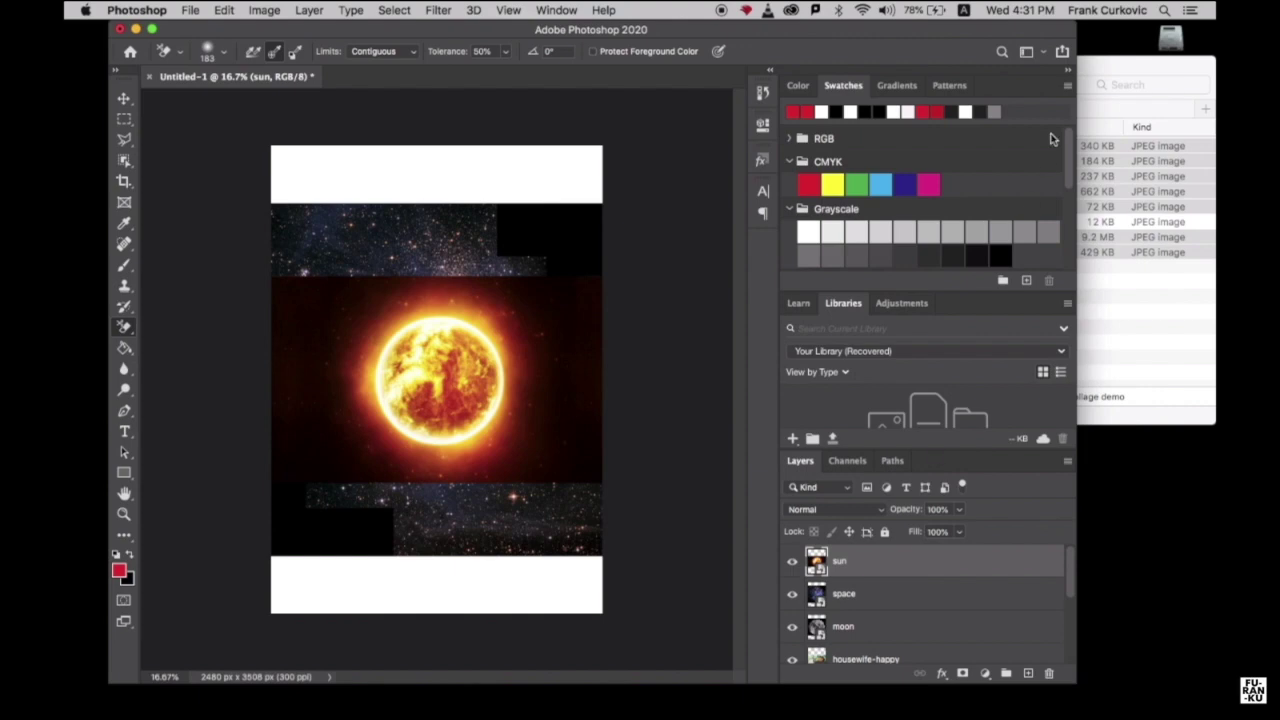
pyautogui.click(1104, 66)
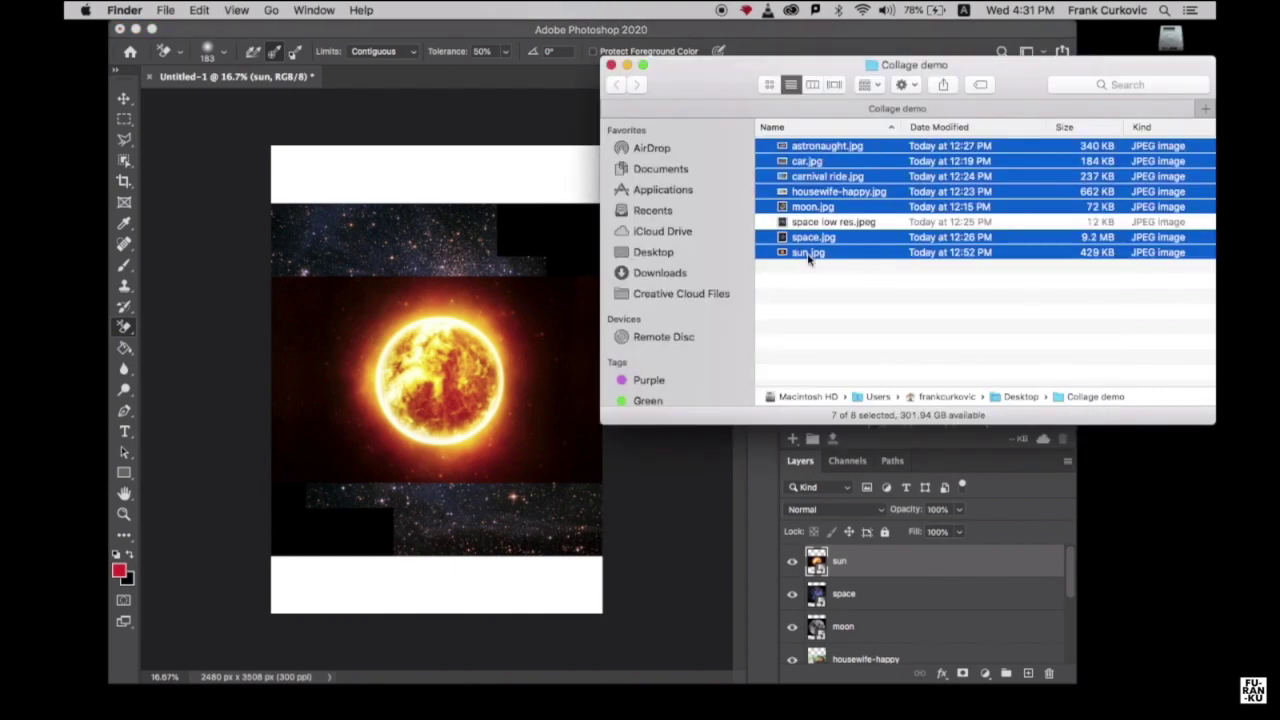
pyautogui.click(611, 64)
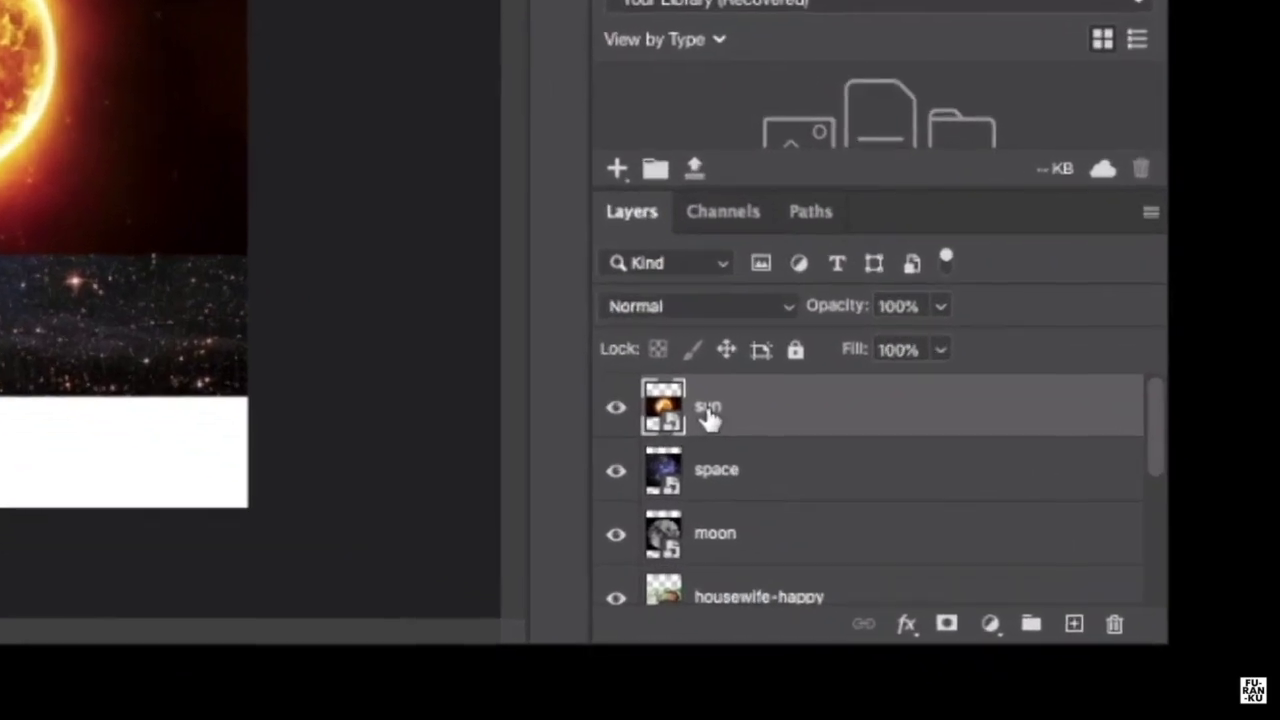
# Rename the sun layer as Sun
pyautogui.doubleClick(826, 546)
pyautogui.write('Sun')
pyautogui.press('Return')
# Select the car layer and hide all other image layers, keeping only car and Background visible
pyautogui.scroll(-5, 714, 414)
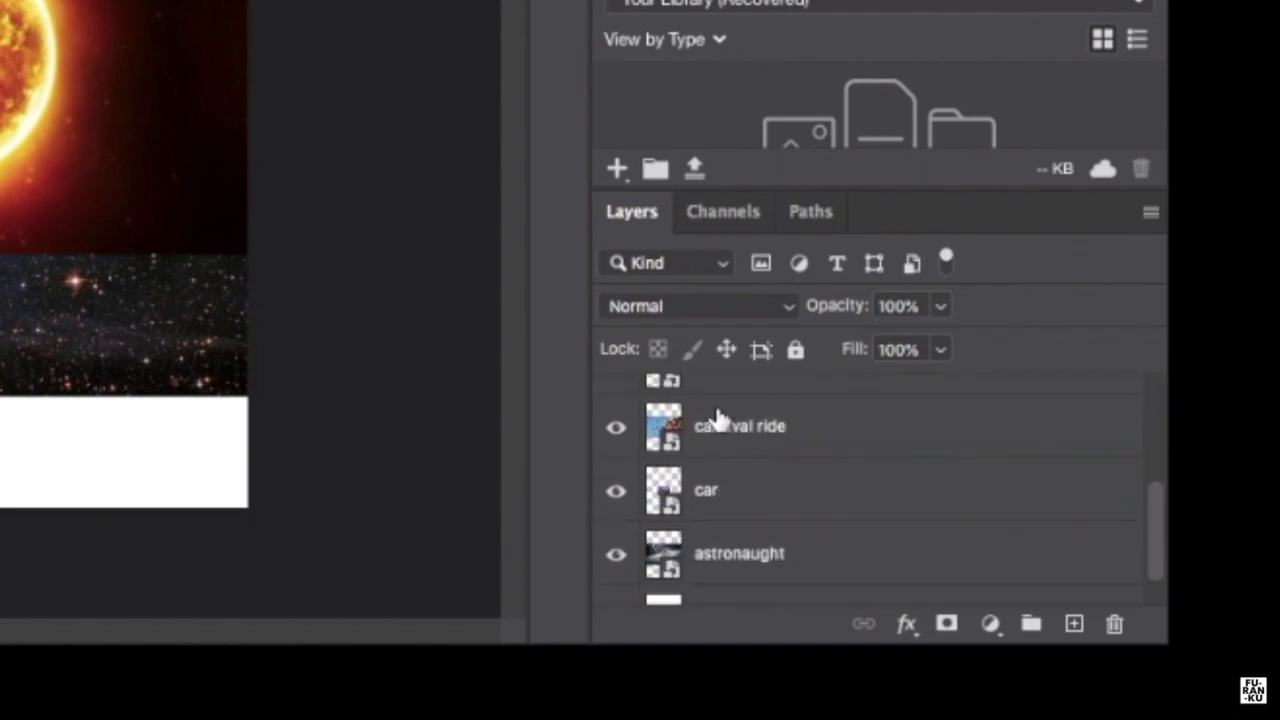
pyautogui.click(700, 489)
pyautogui.click(617, 428)
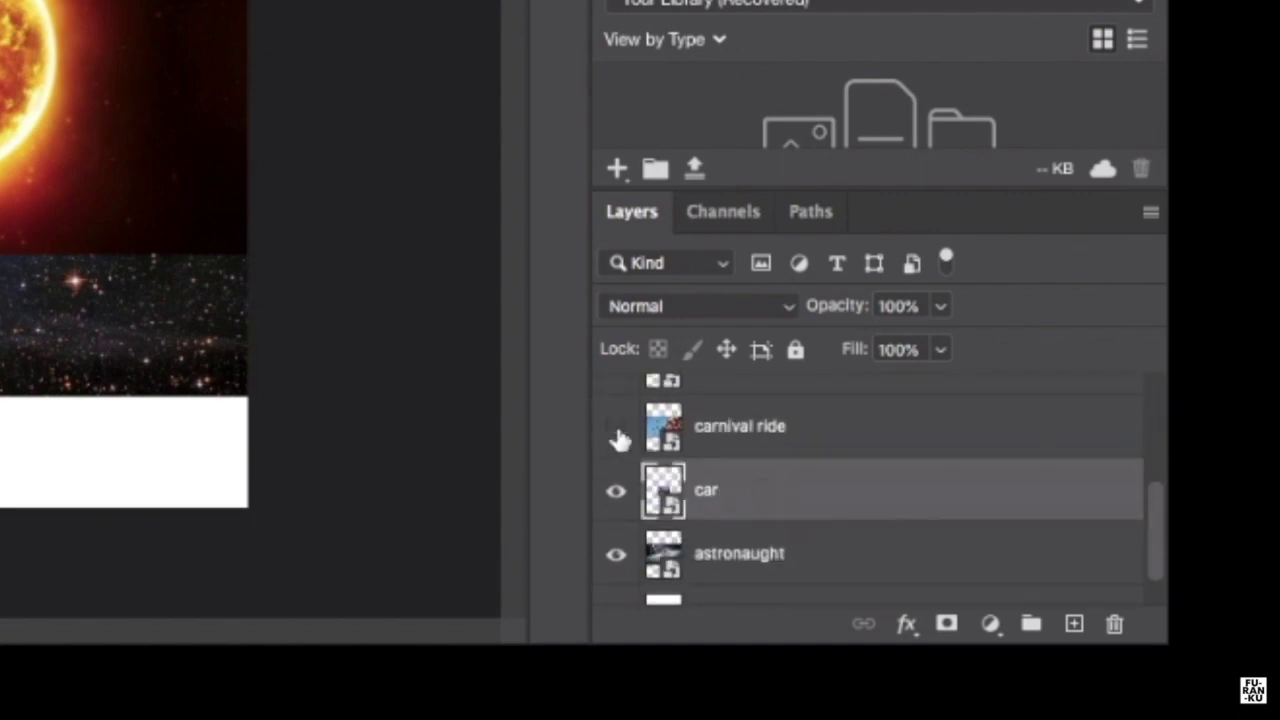
pyautogui.scroll(2, 618, 440)
pyautogui.click(619, 443)
pyautogui.click(616, 381)
pyautogui.scroll(2, 616, 395)
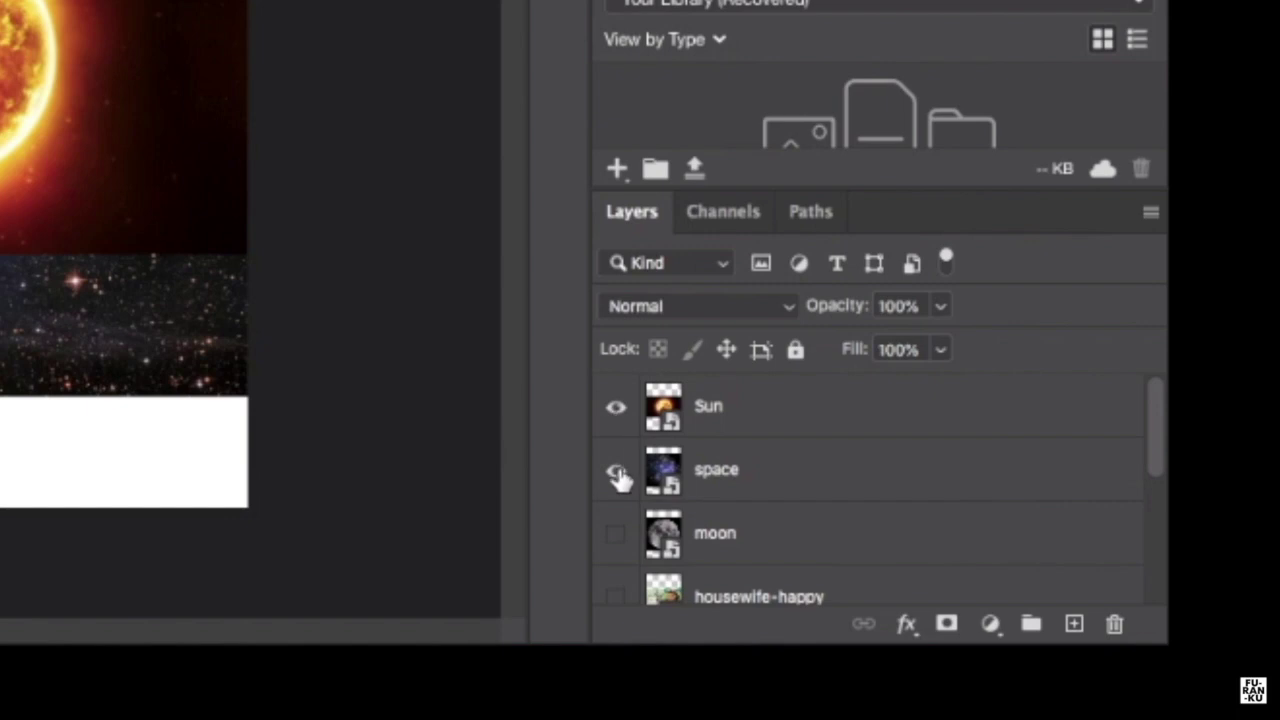
pyautogui.click(617, 470)
pyautogui.click(617, 408)
pyautogui.scroll(-5, 619, 420)
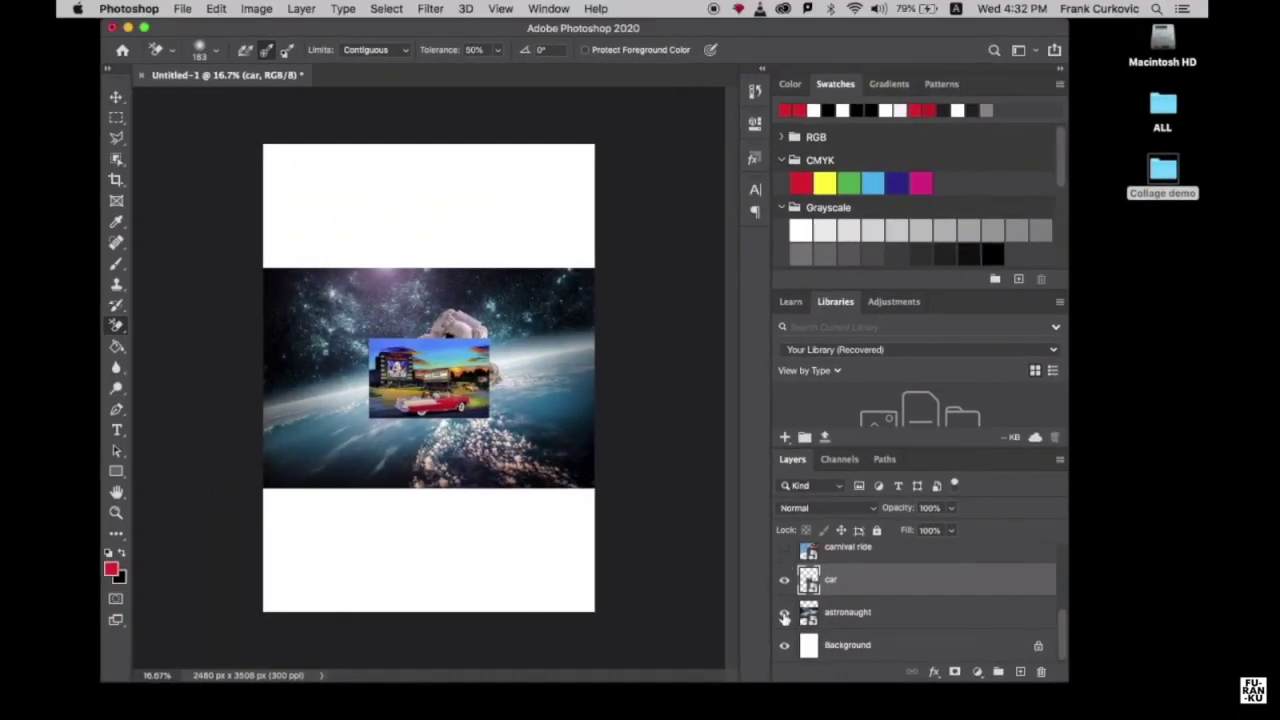
pyautogui.click(617, 516)
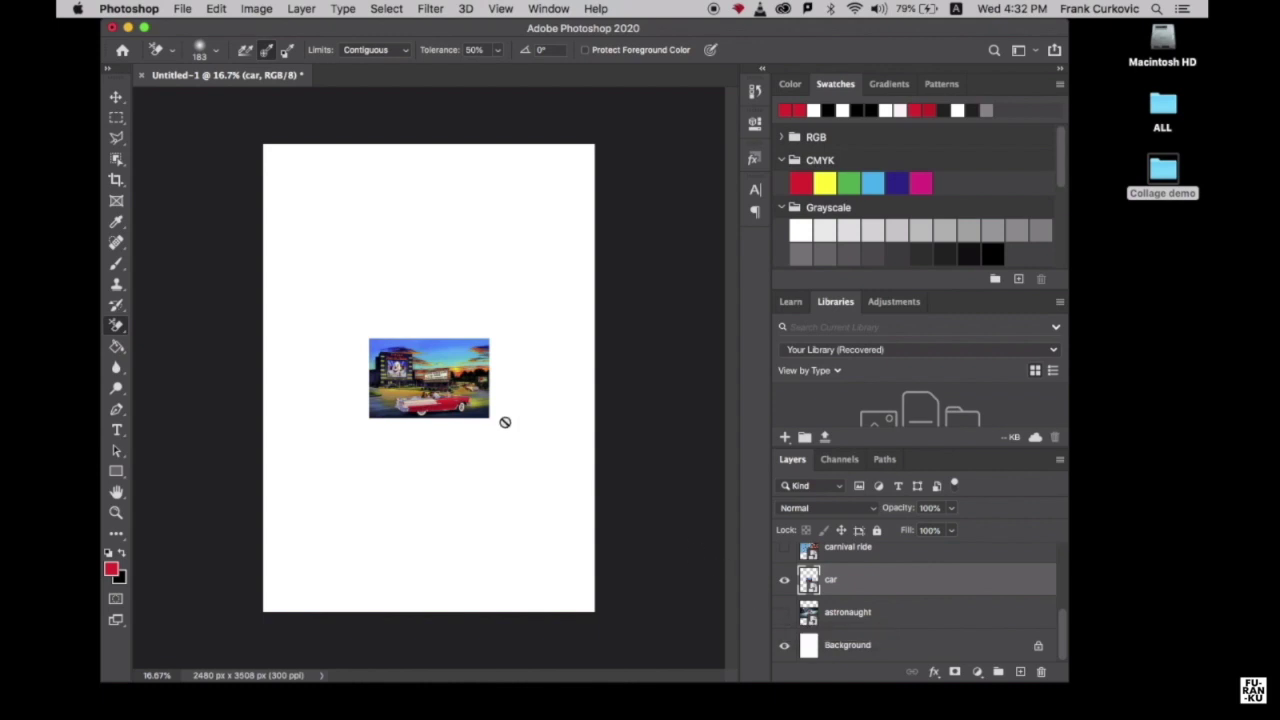
# Rasterize the car layer and scale it up to nearly the full width of the canvas
pyautogui.click(441, 380)
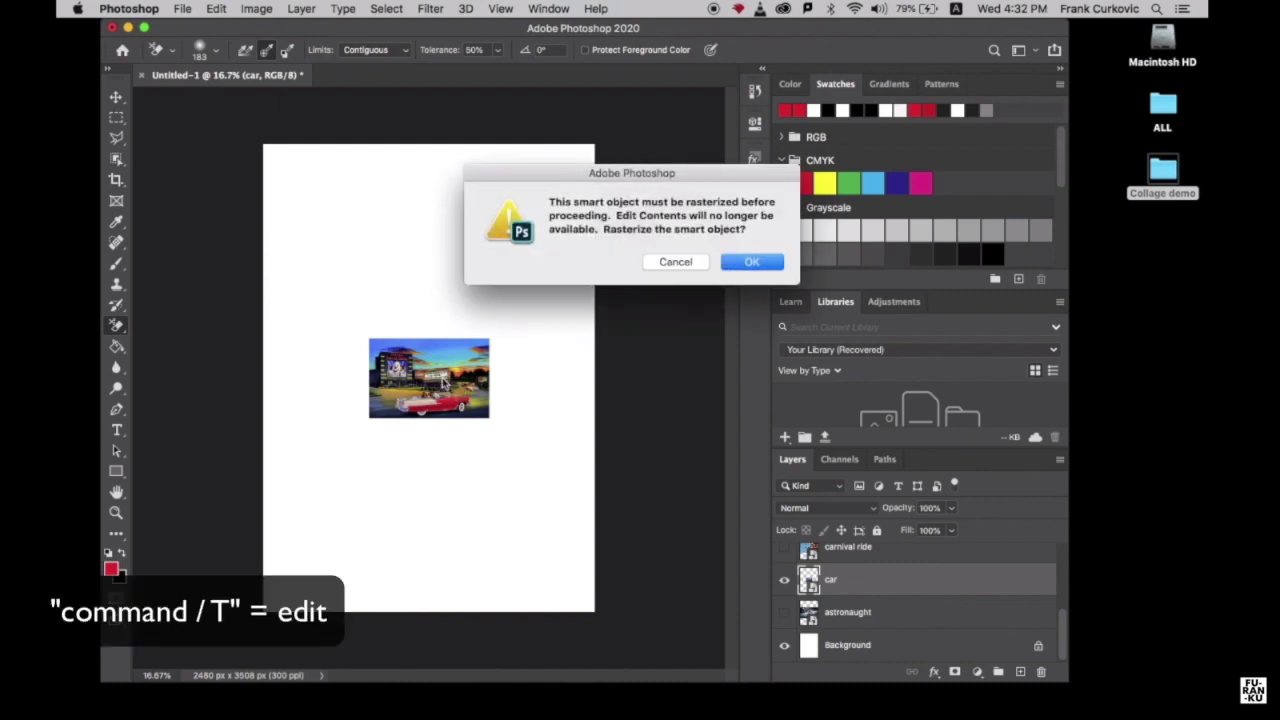
pyautogui.click(749, 263)
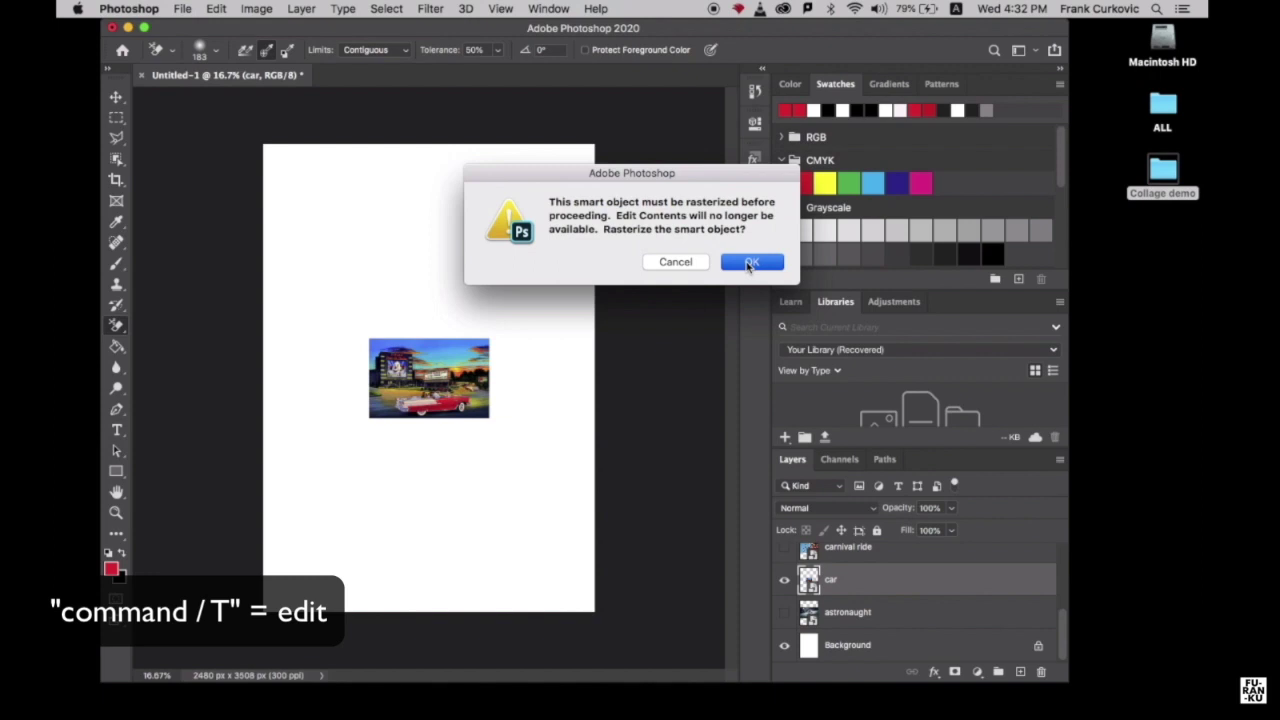
pyautogui.press('super+t')
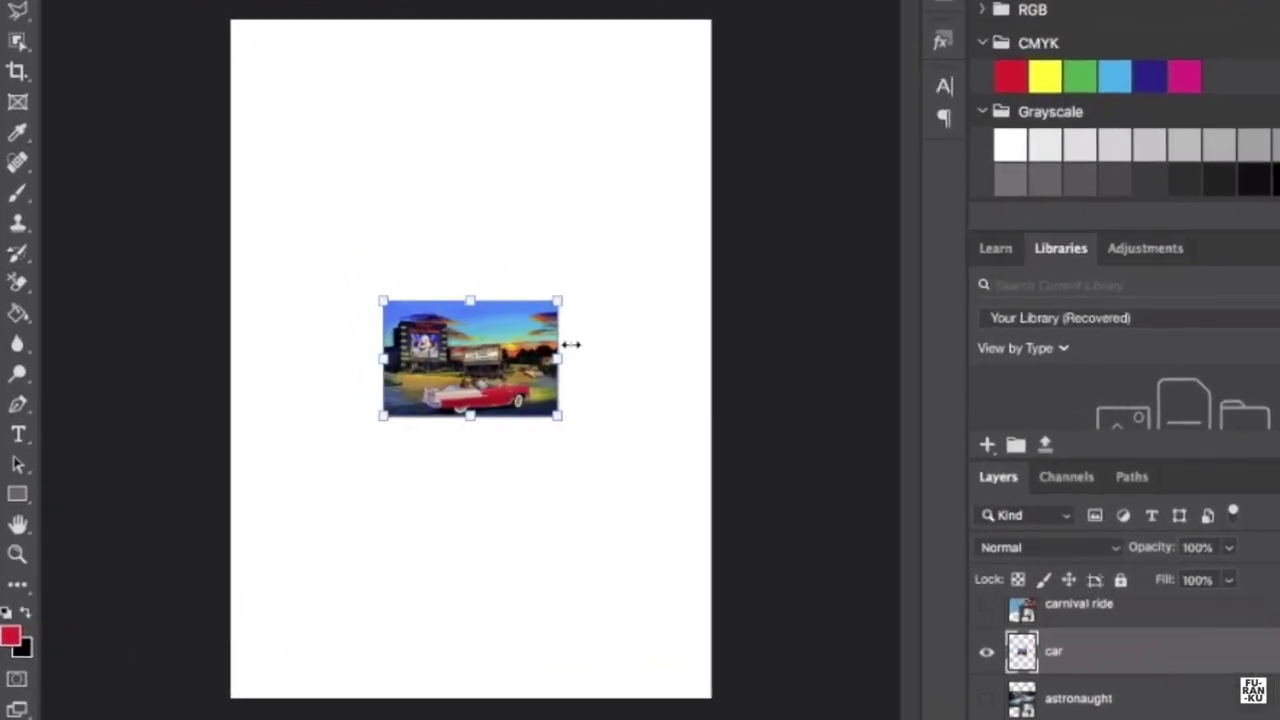
pyautogui.moveTo(558, 300); pyautogui.dragTo(714, 193)
pyautogui.moveTo(383, 200); pyautogui.dragTo(218, 132)
pyautogui.moveTo(475, 171); pyautogui.dragTo(470, 171)
pyautogui.press('Return')
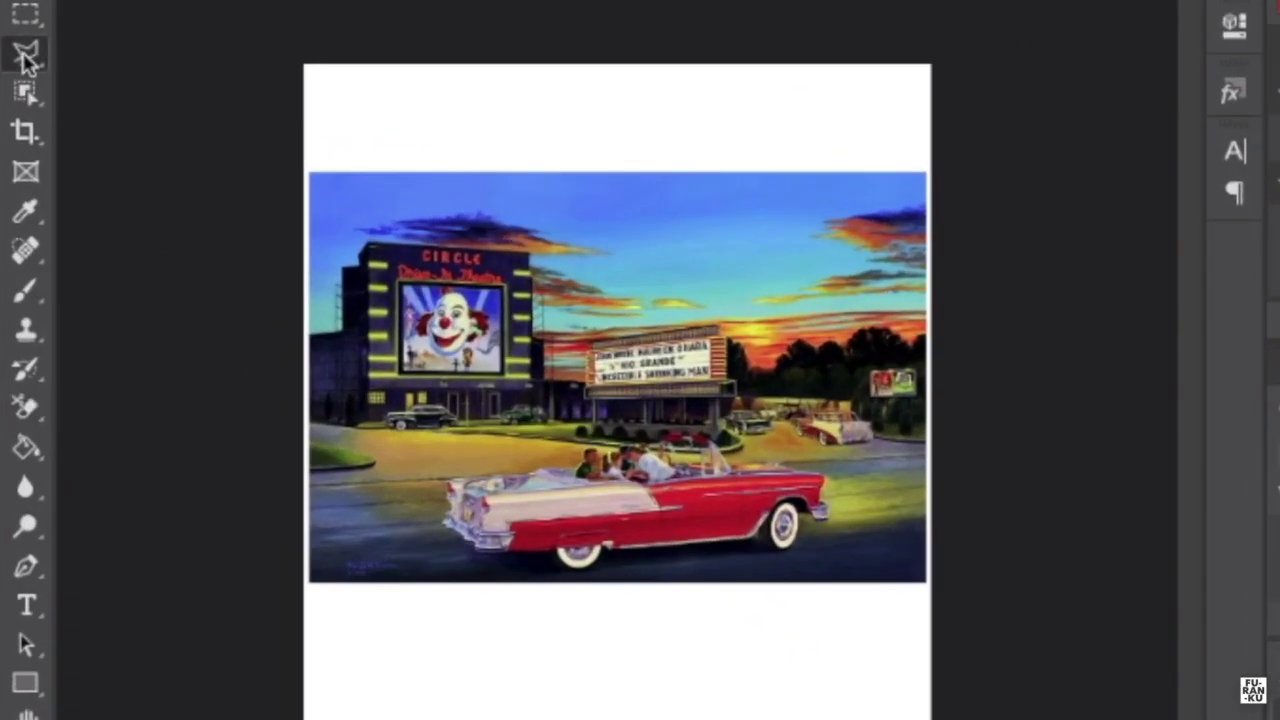
# Start a Polygonal Lasso outline at the car picture's left side, following the road edge and the roofs of the parked vehicles beside the theatre
pyautogui.click(124, 139)
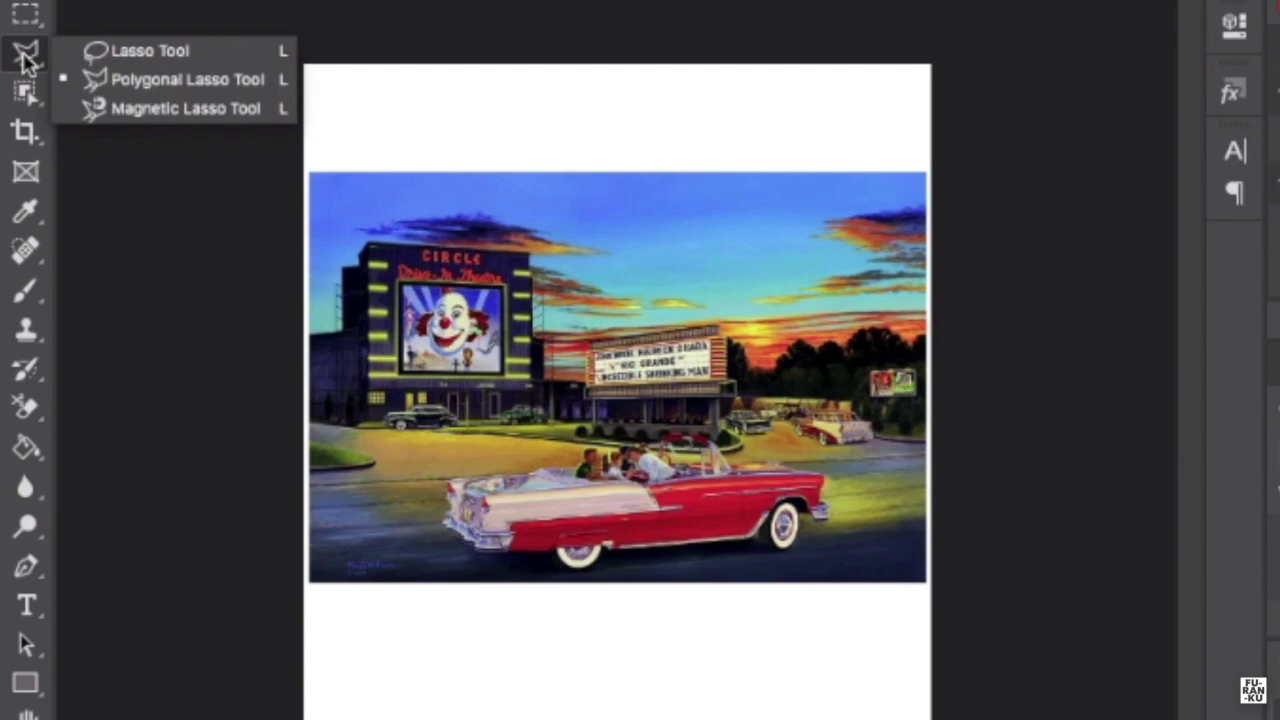
pyautogui.click(138, 81)
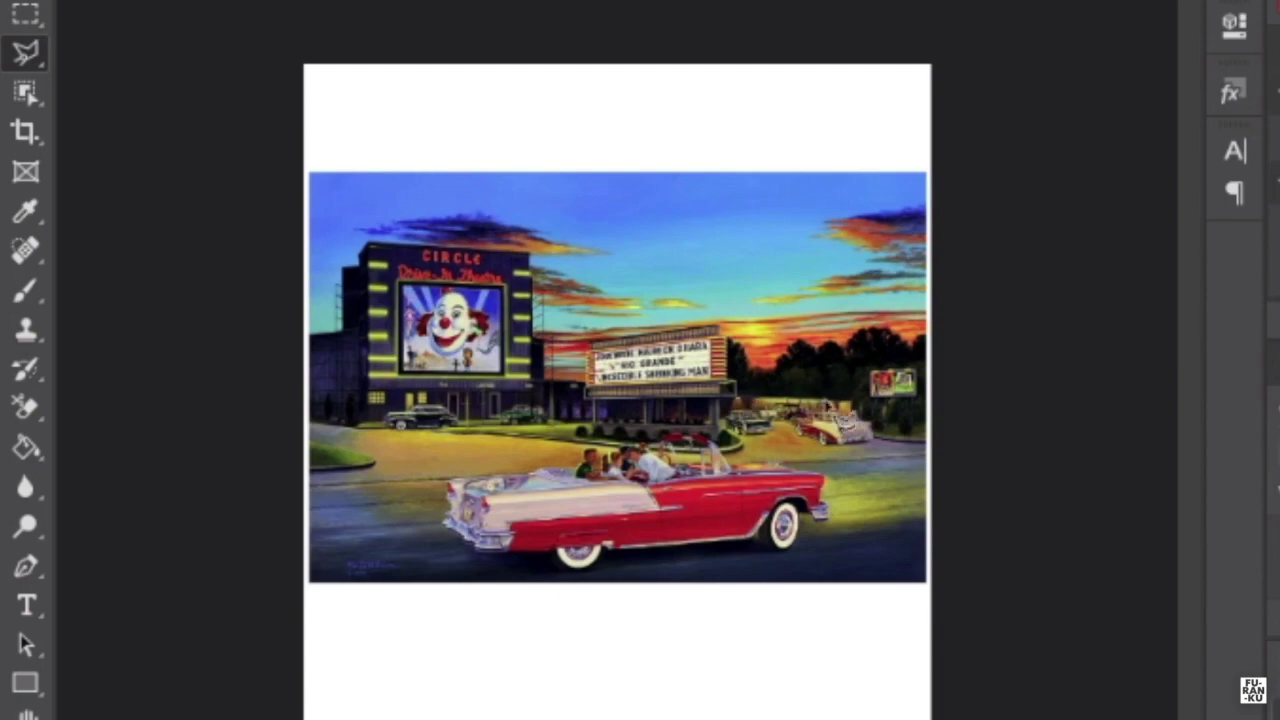
pyautogui.press('super+plus')
pyautogui.press('super+plus')
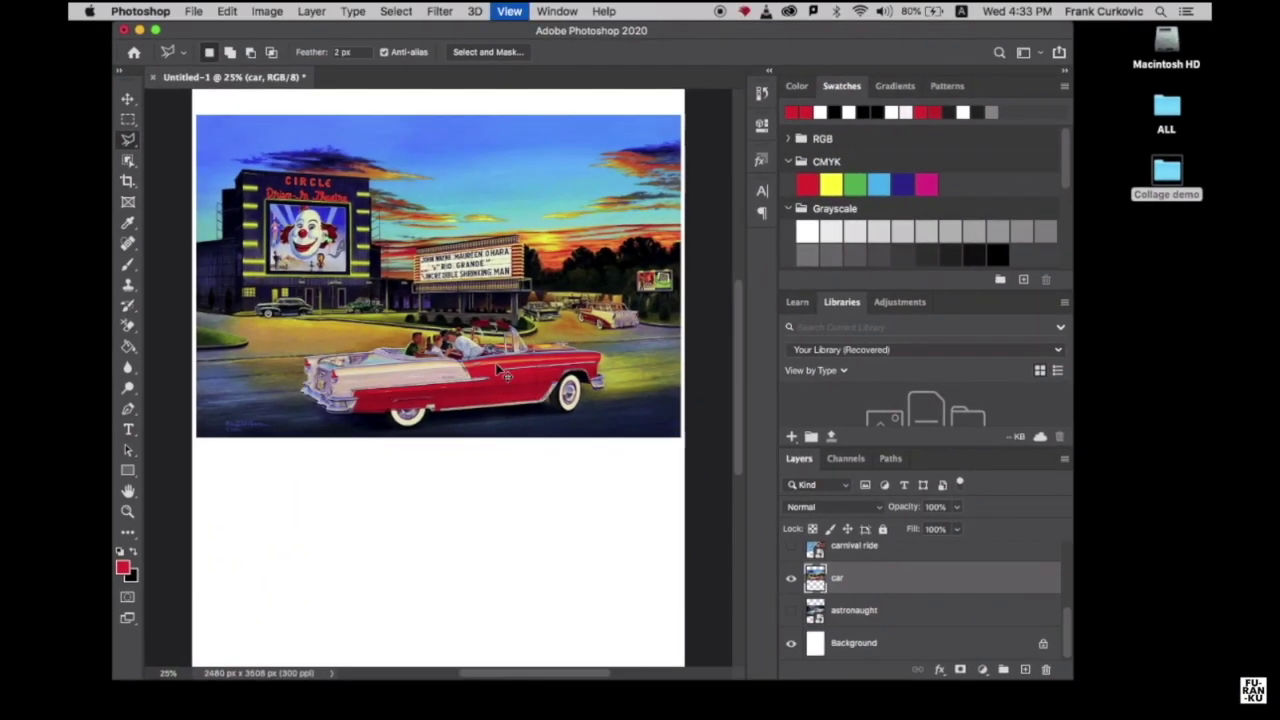
pyautogui.press('super+plus')
pyautogui.hscroll(-7, 500, 370)
pyautogui.scroll(3, 502, 371)
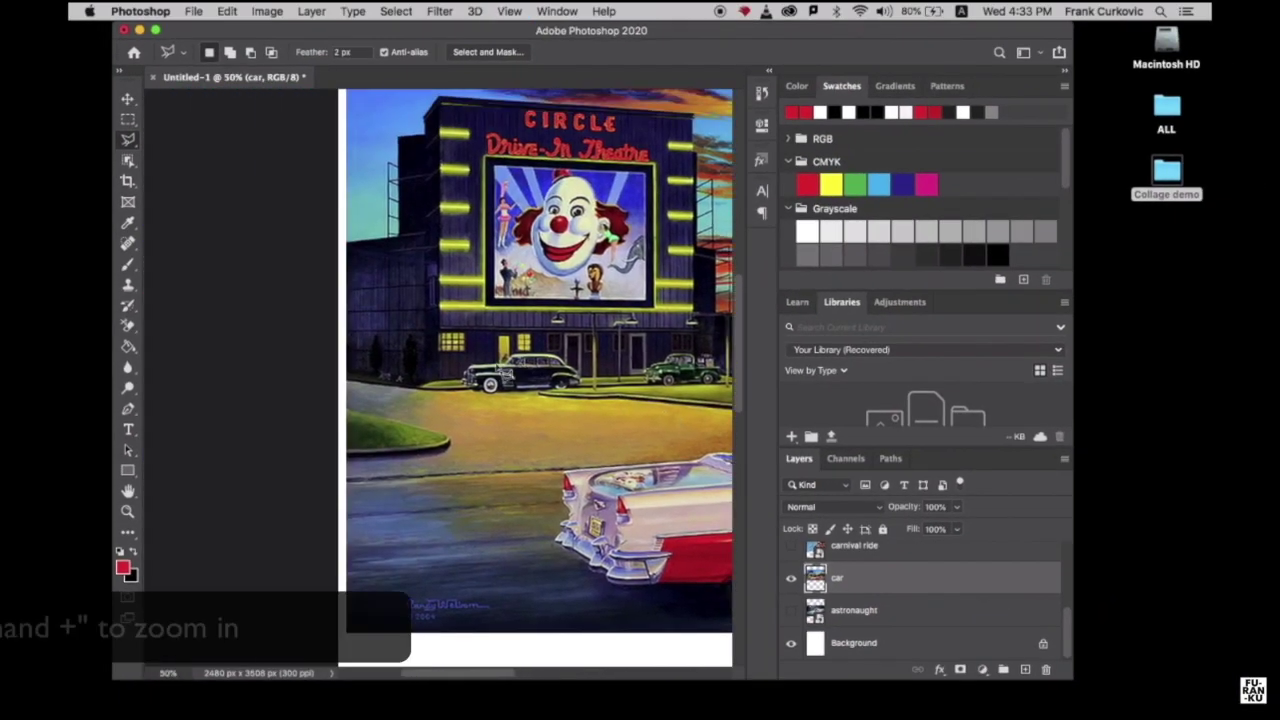
pyautogui.hscroll(3, 505, 373)
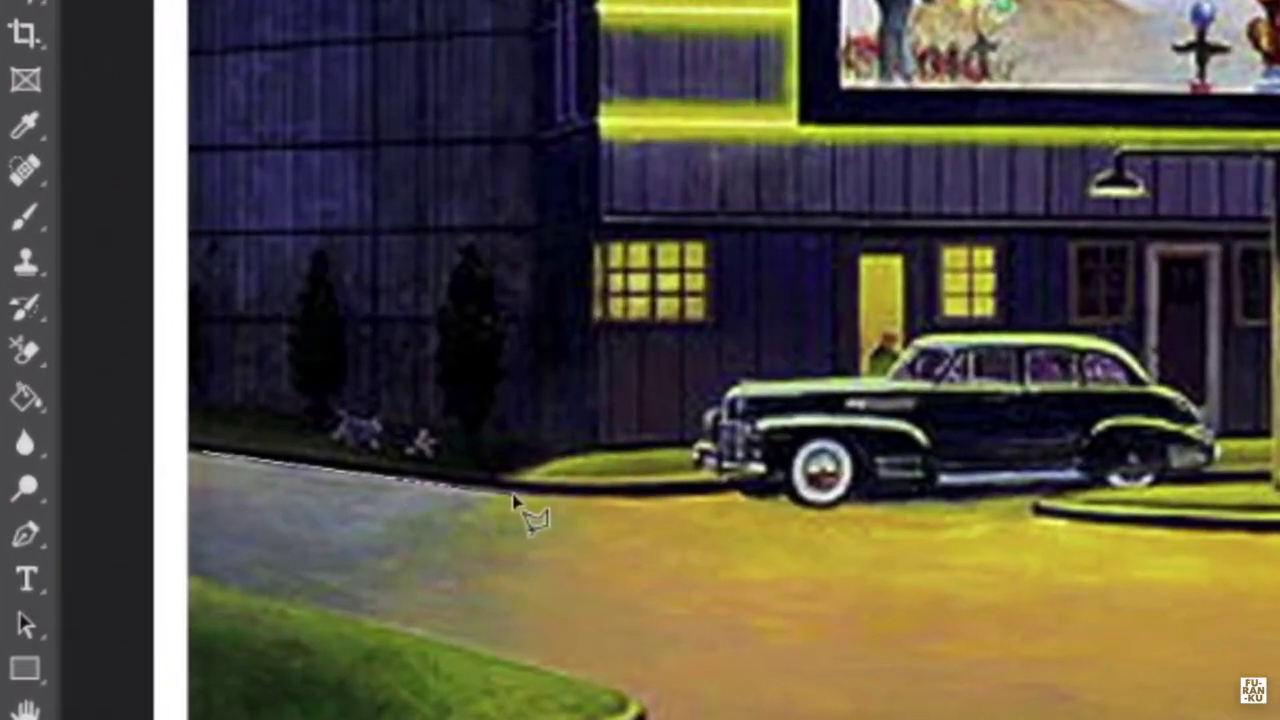
pyautogui.click(512, 493)
pyautogui.click(590, 498)
pyautogui.click(677, 498)
pyautogui.click(736, 490)
pyautogui.click(728, 395)
pyautogui.click(935, 338)
pyautogui.click(1112, 342)
pyautogui.click(1214, 460)
pyautogui.click(1010, 394)
pyautogui.click(1205, 450)
pyautogui.moveTo(1200, 505); pyautogui.dragTo(442, 505)
pyautogui.click(700, 515)
# Continue the lasso outline up and around the movie marquee sign and down its far side
pyautogui.hotkey('ctrl', '+')
pyautogui.click(571, 229)
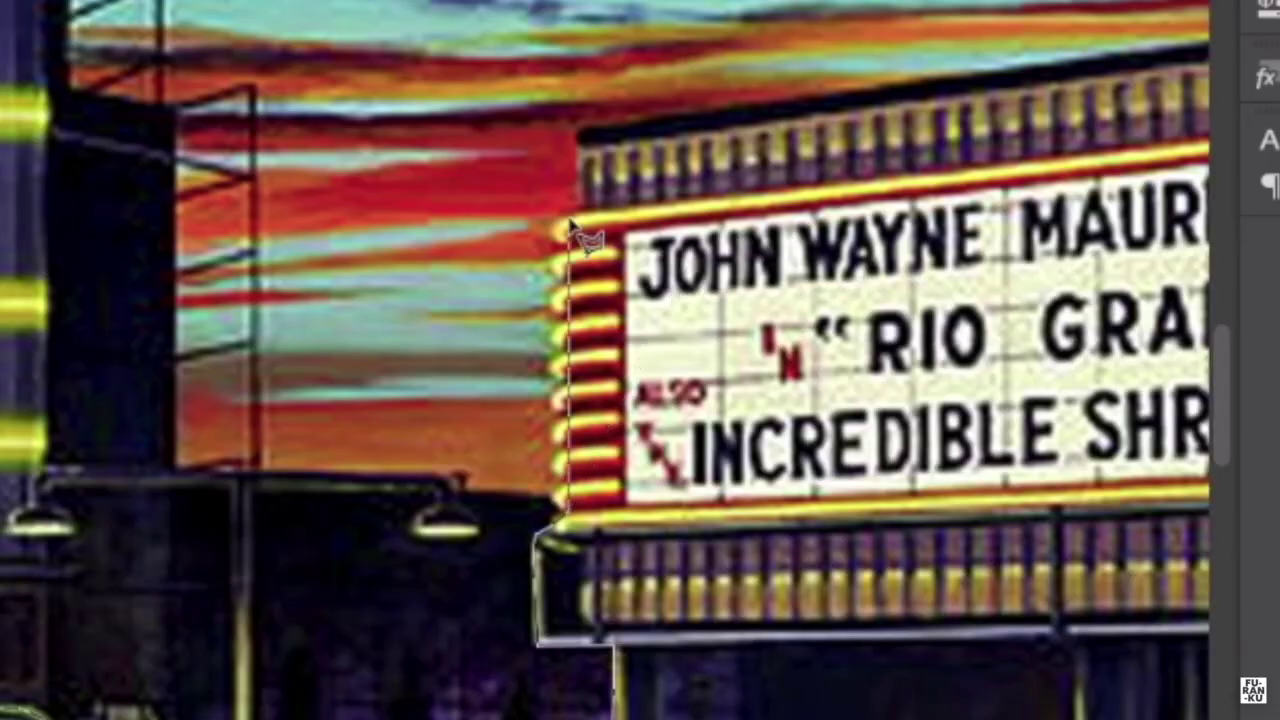
pyautogui.moveTo(1050, 200); pyautogui.dragTo(280, 255)
pyautogui.click(1051, 171)
pyautogui.click(1036, 364)
pyautogui.click(1034, 466)
pyautogui.click(1038, 523)
pyautogui.click(1127, 532)
pyautogui.hotkey('ctrl', '-')
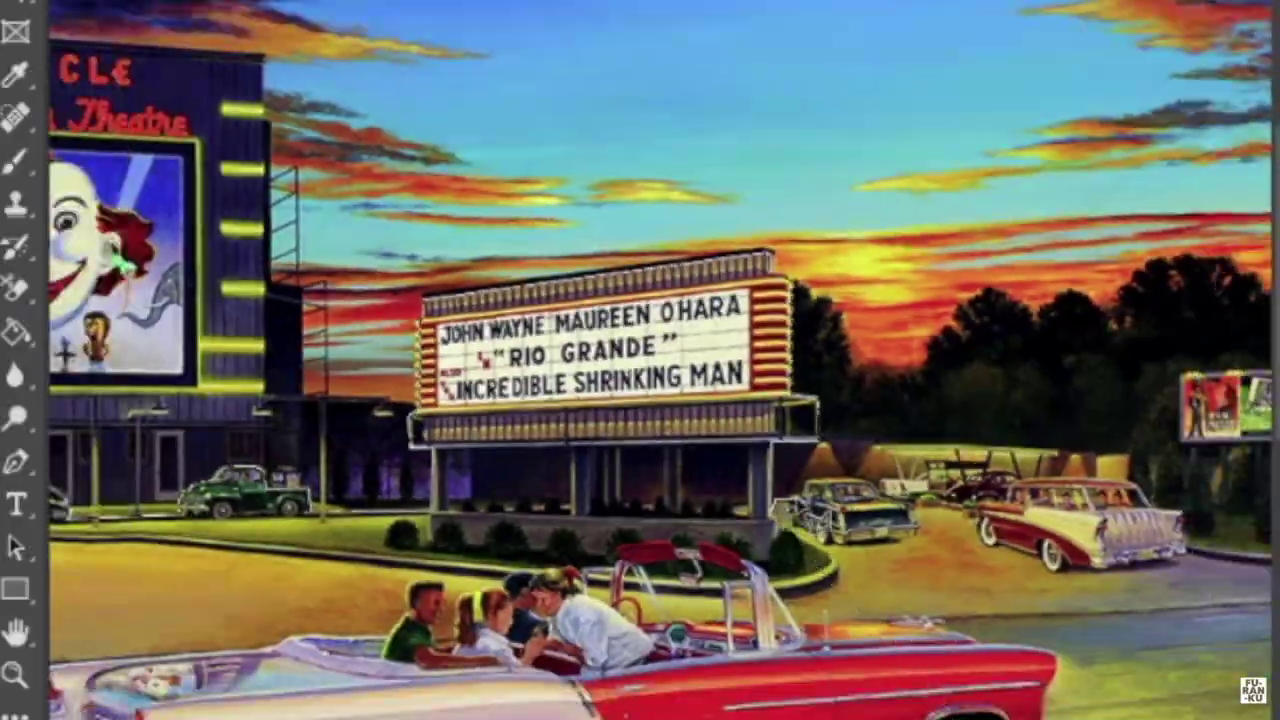
# Extend the lasso outline over the parked cars beyond the marquee sign
pyautogui.hotkey('ctrl', '+')
pyautogui.click(596, 522)
pyautogui.moveTo(890, 535); pyautogui.dragTo(465, 470)
pyautogui.click(778, 518)
pyautogui.click(1056, 620)
# Run the lasso outline around the picture's lower border and close it at its starting point on the left edge
pyautogui.hotkey('ctrl', '-')
pyautogui.hotkey('ctrl', '-')
pyautogui.click(1084, 277)
pyautogui.click(310, 278)
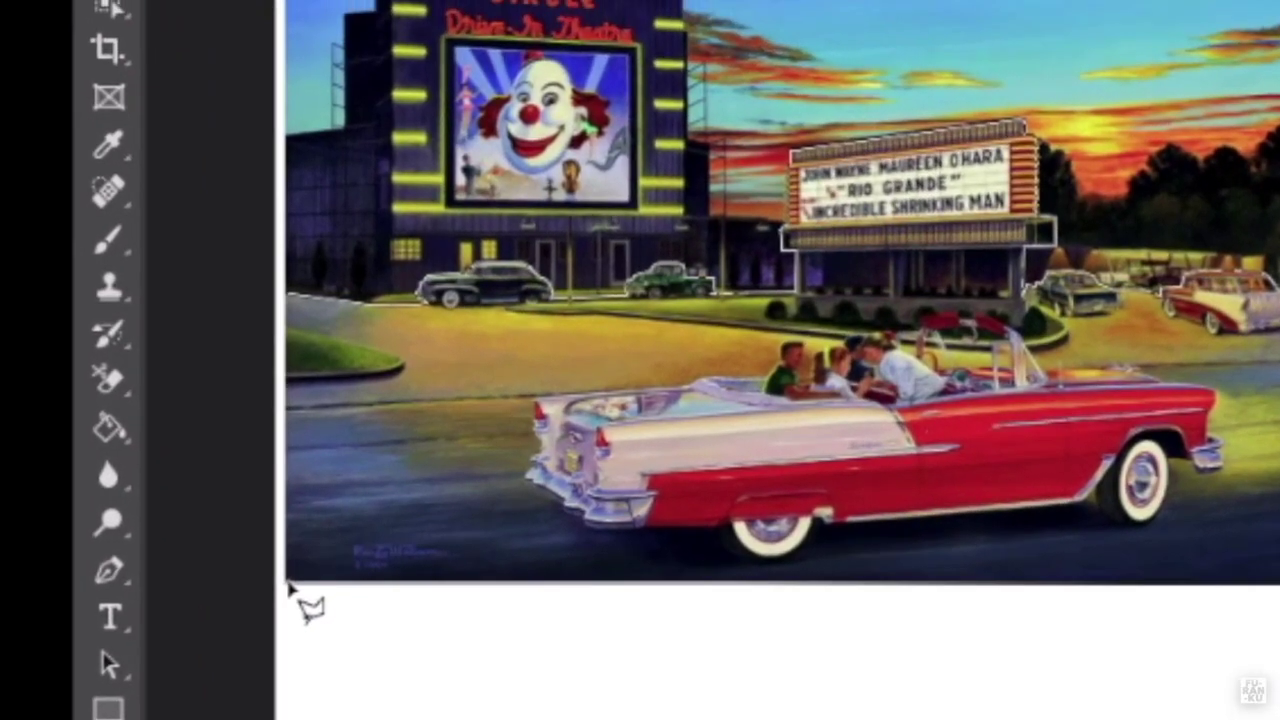
pyautogui.click(288, 585)
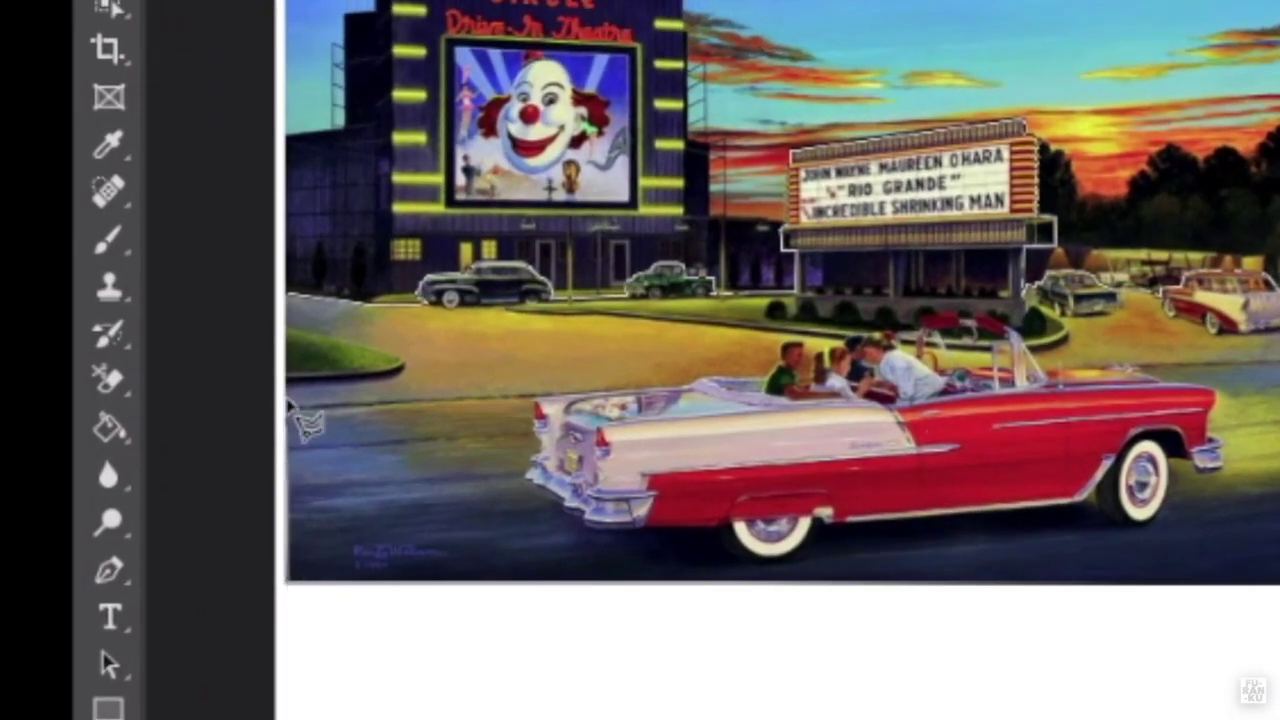
pyautogui.hotkey('ctrl', '+')
pyautogui.hotkey('ctrl', '+')
pyautogui.hscroll(-7, 283, 314)
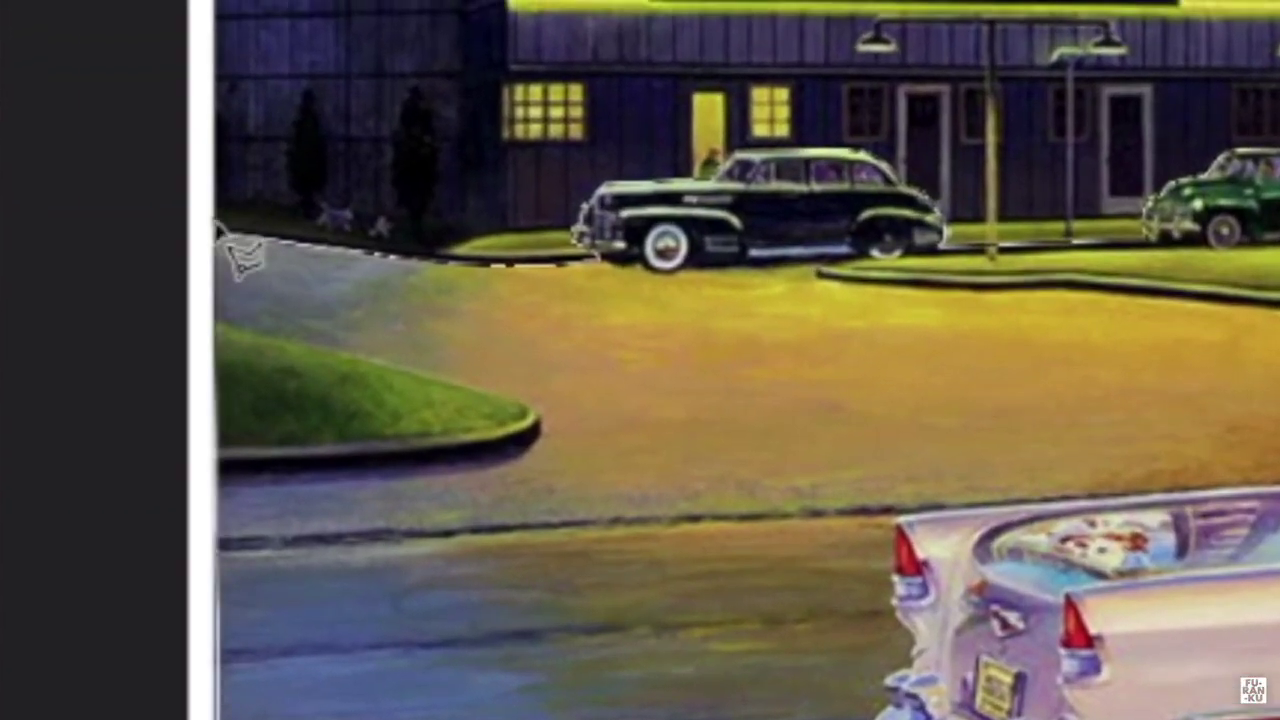
pyautogui.moveTo(216, 224); pyautogui.dragTo(222, 240)
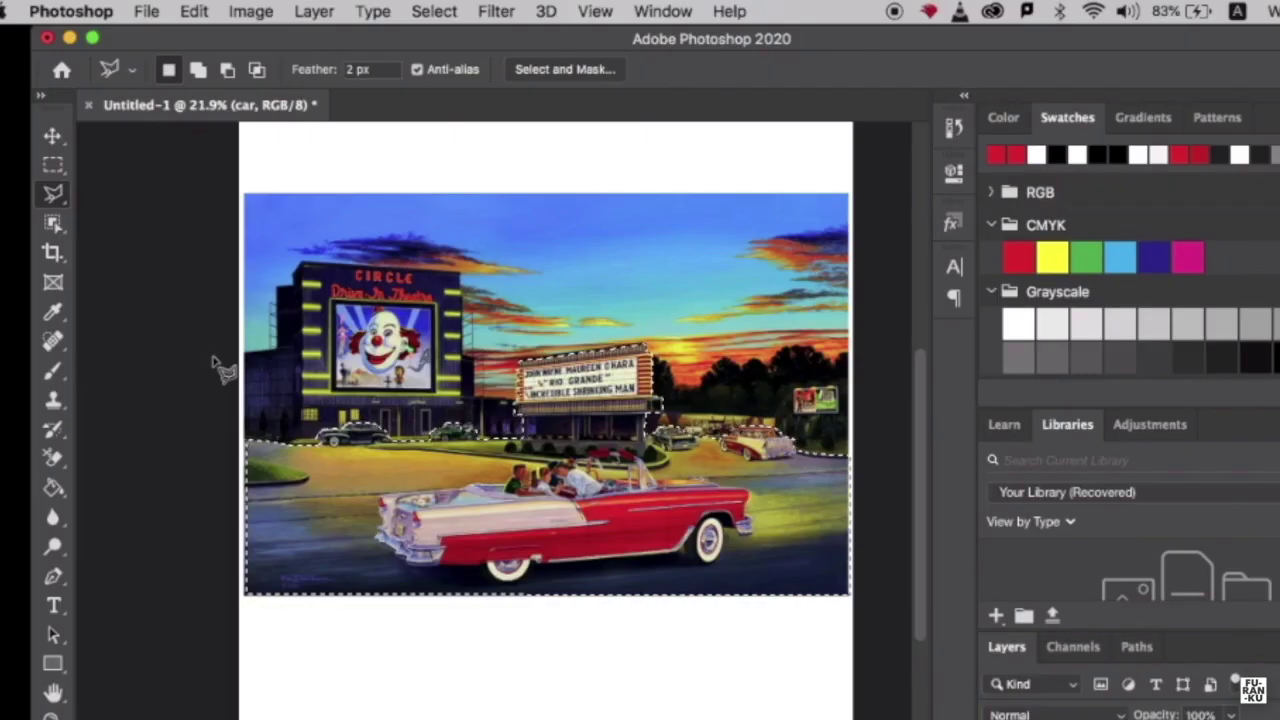
# Copy the selected road, cars and marquee and paste them onto a new layer
pyautogui.click(195, 11)
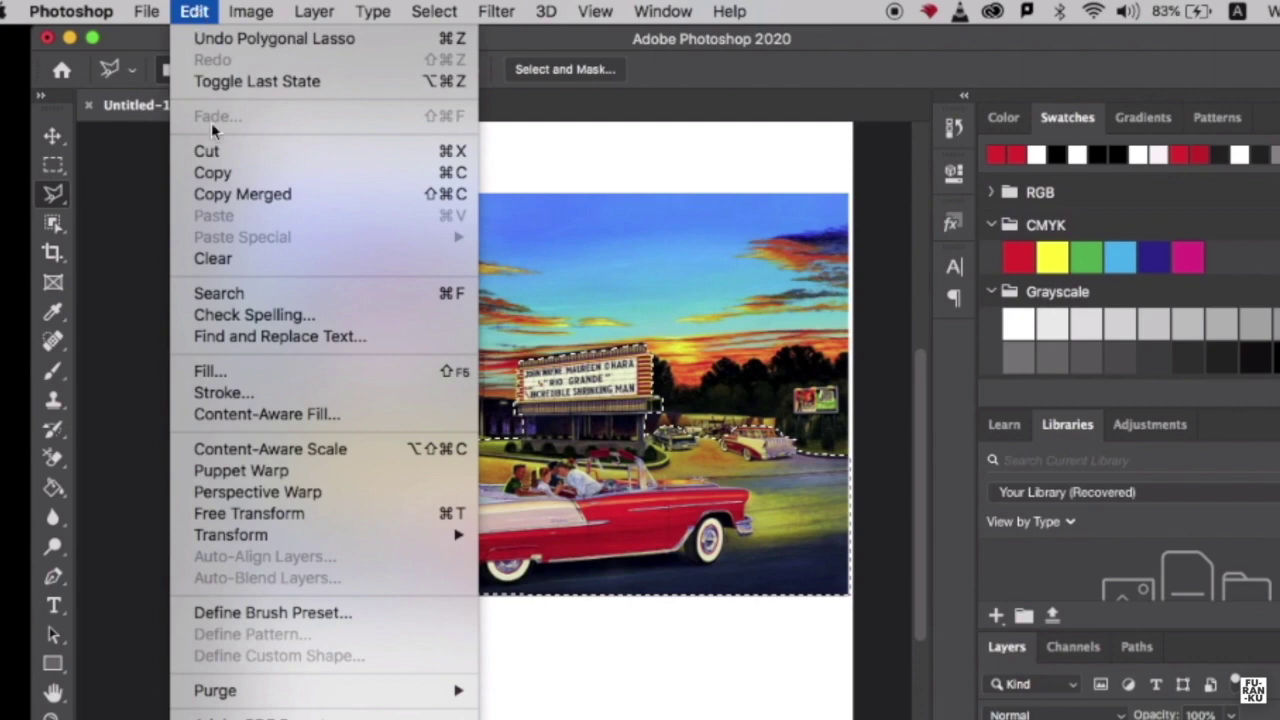
pyautogui.click(214, 174)
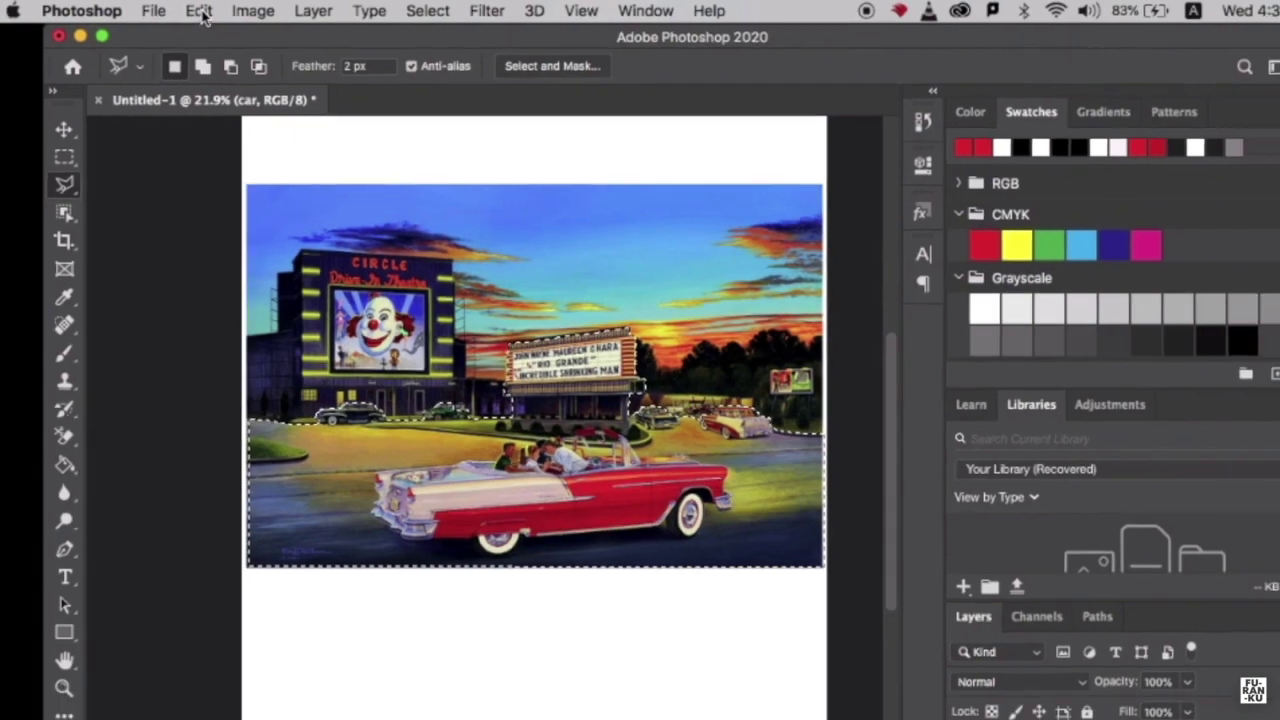
pyautogui.click(194, 11)
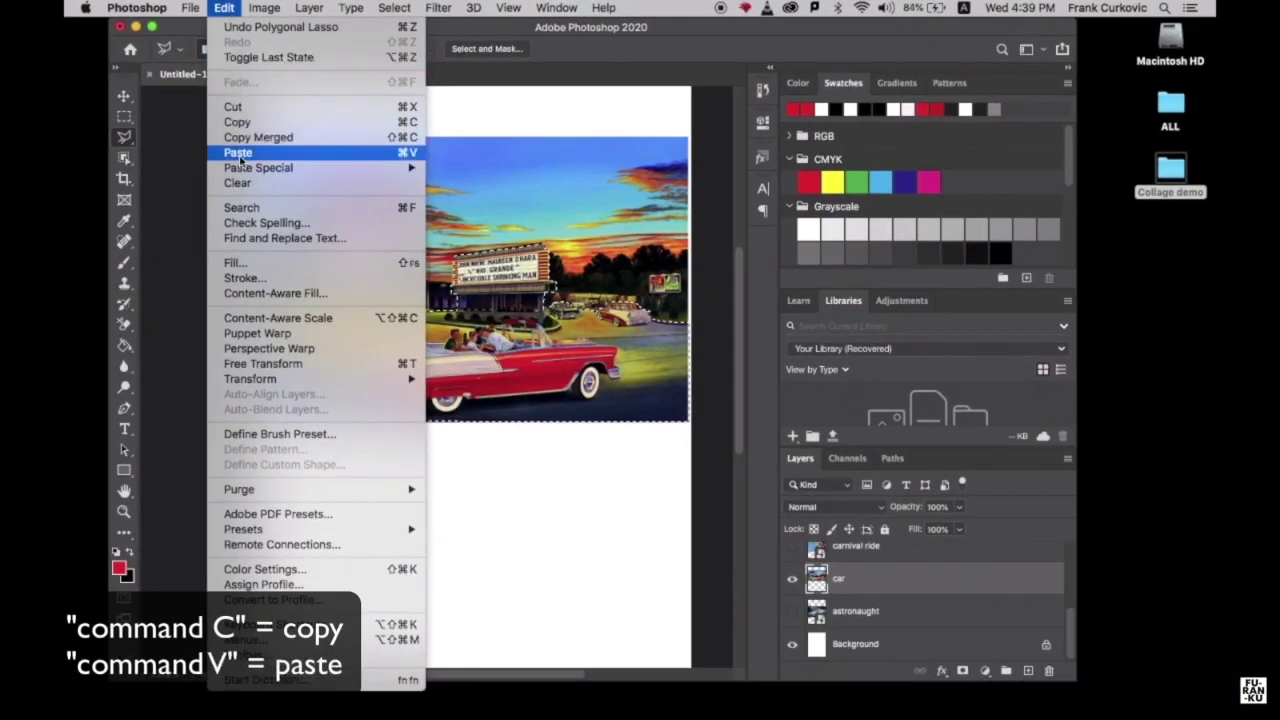
pyautogui.click(239, 153)
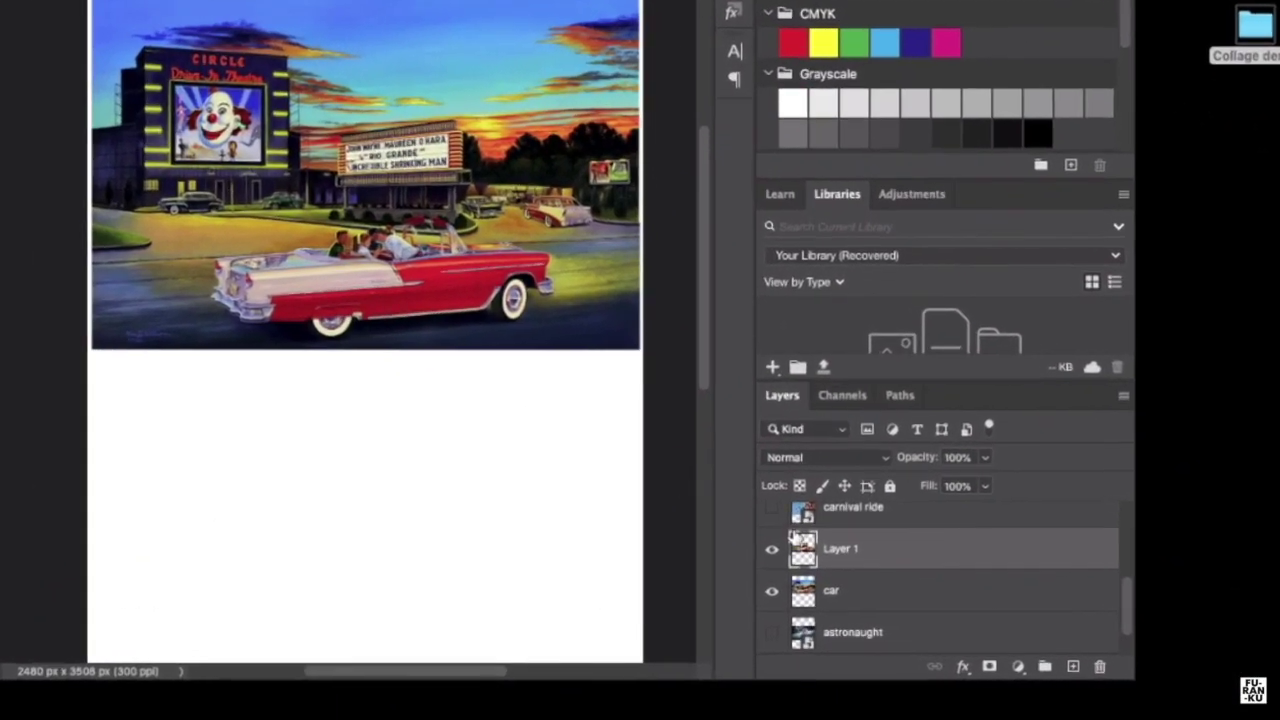
# Hide the original car layer and rename the pasted layer as Cut Car
pyautogui.scroll(-2, 795, 538)
pyautogui.scroll(2, 795, 538)
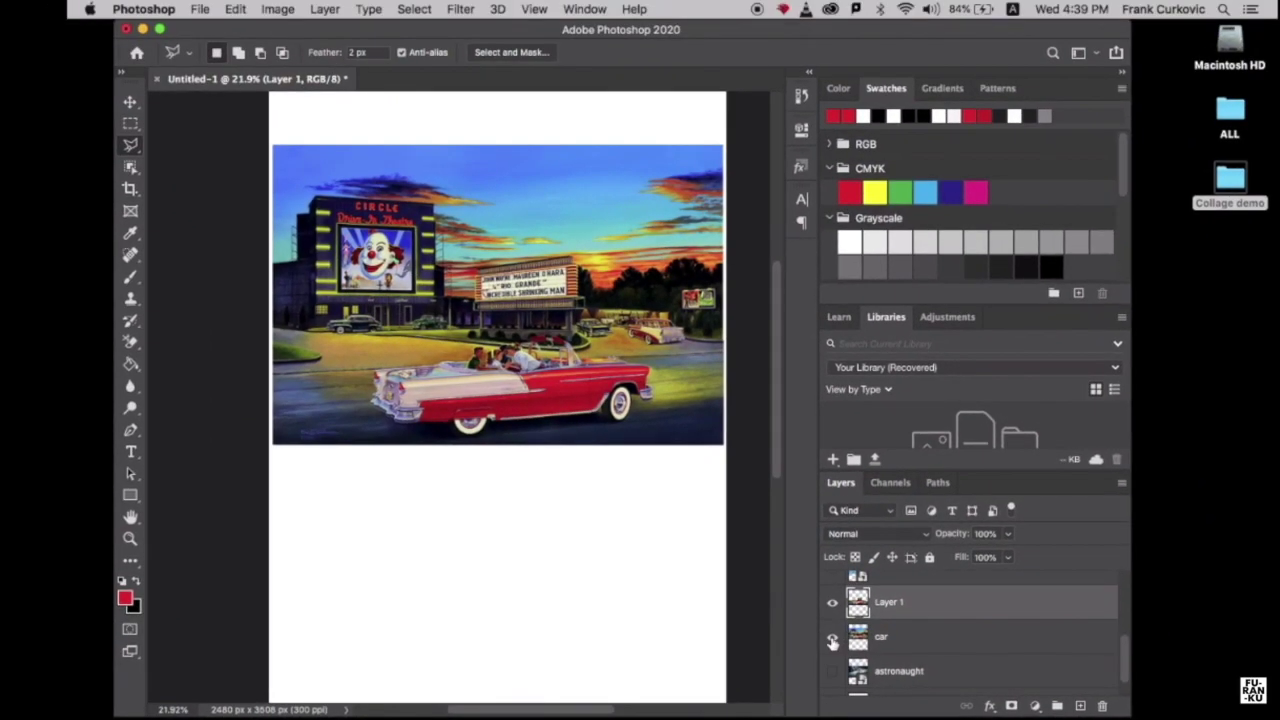
pyautogui.click(832, 642)
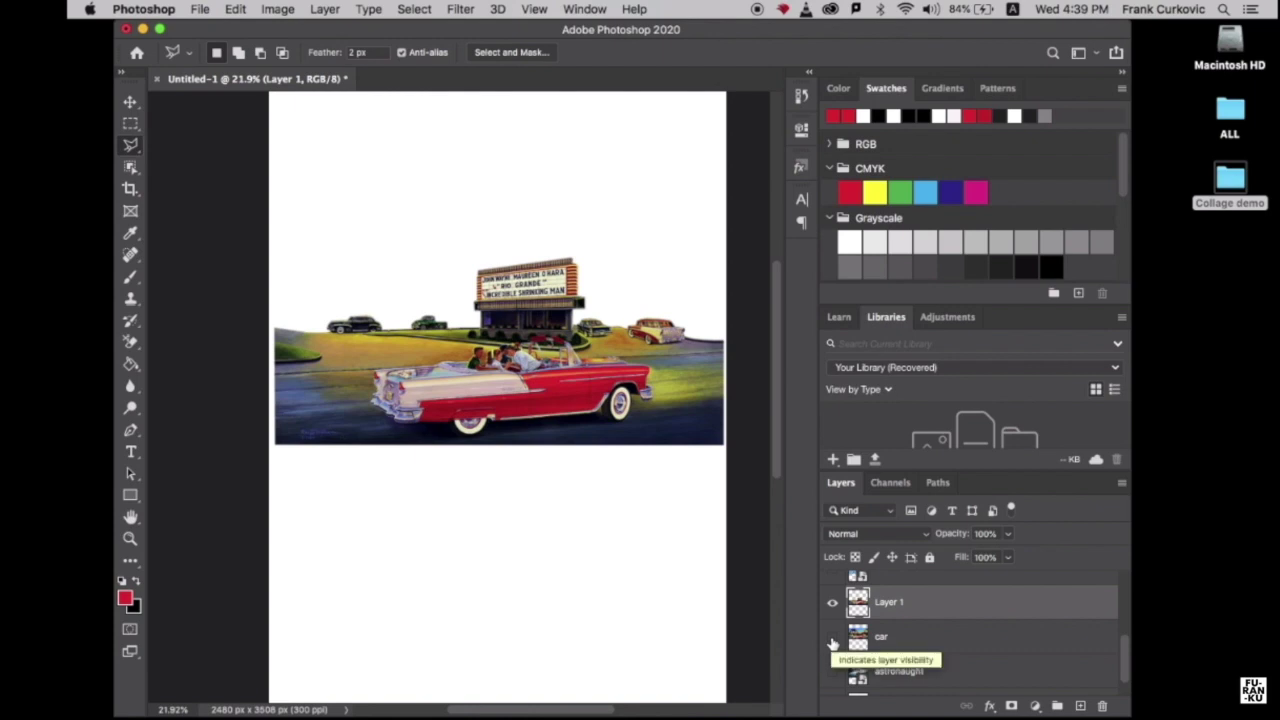
pyautogui.doubleClick(882, 603)
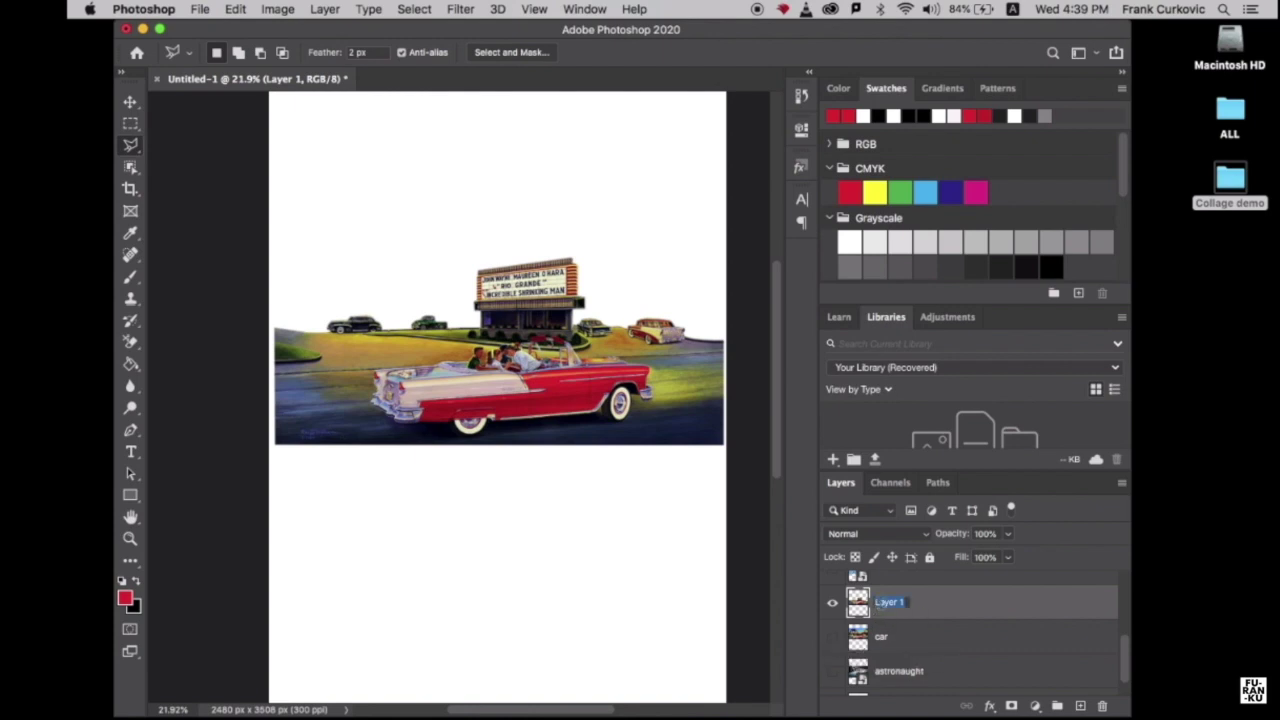
pyautogui.press('Return')
# Show the moon layer and place the Cut Car layer in front of it, lowering the cutout over the moon's lower part
pyautogui.scroll(-2, 885, 636)
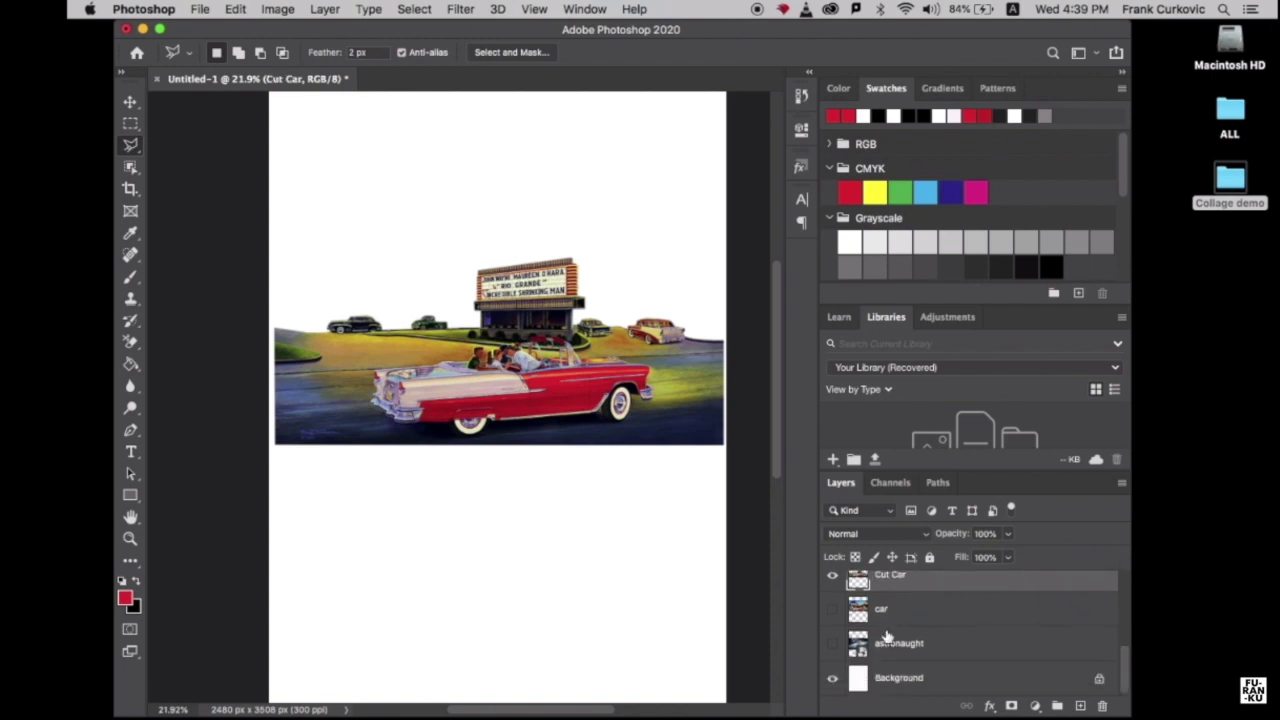
pyautogui.scroll(5, 885, 636)
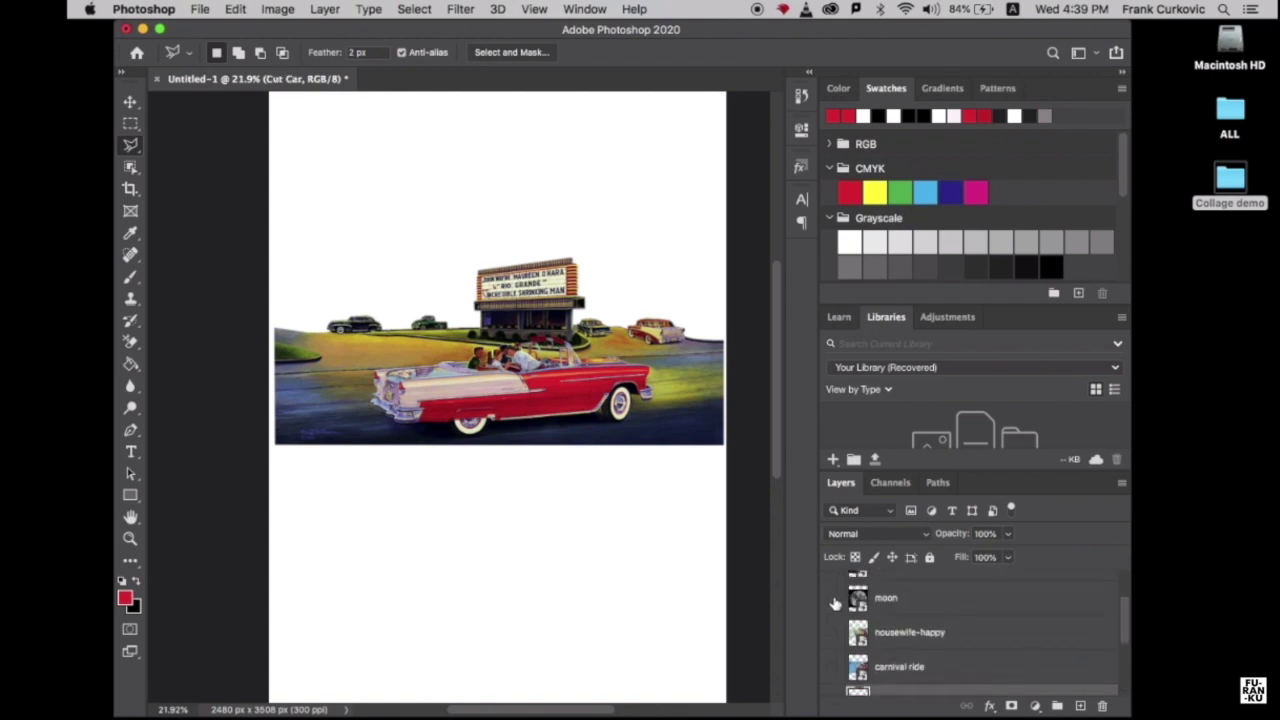
pyautogui.click(832, 600)
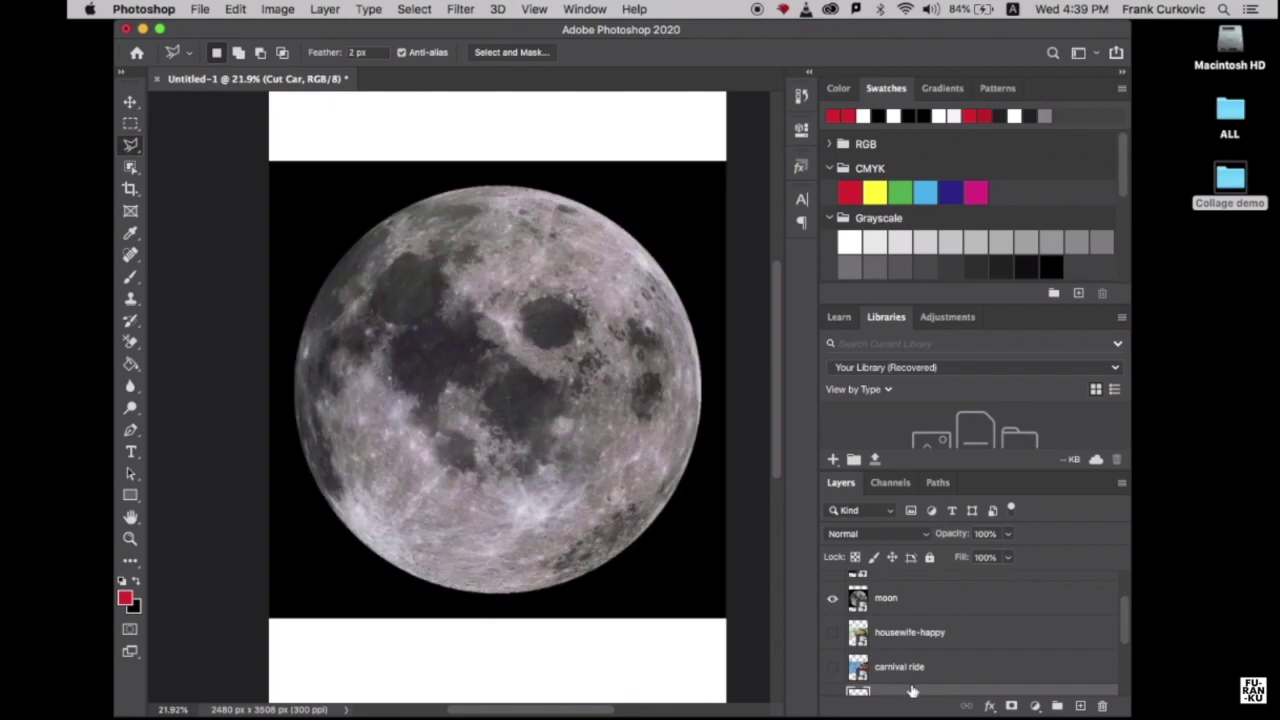
pyautogui.scroll(-1, 912, 683)
pyautogui.moveTo(920, 688); pyautogui.dragTo(915, 587)
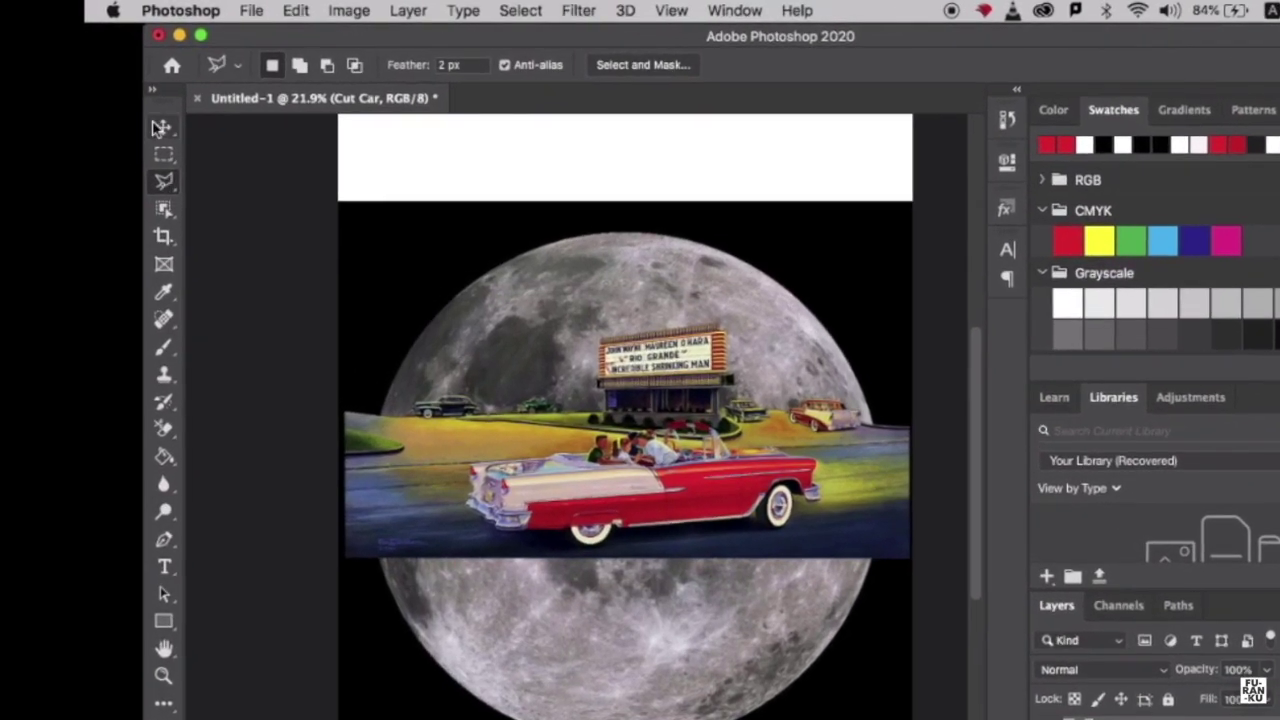
pyautogui.click(130, 101)
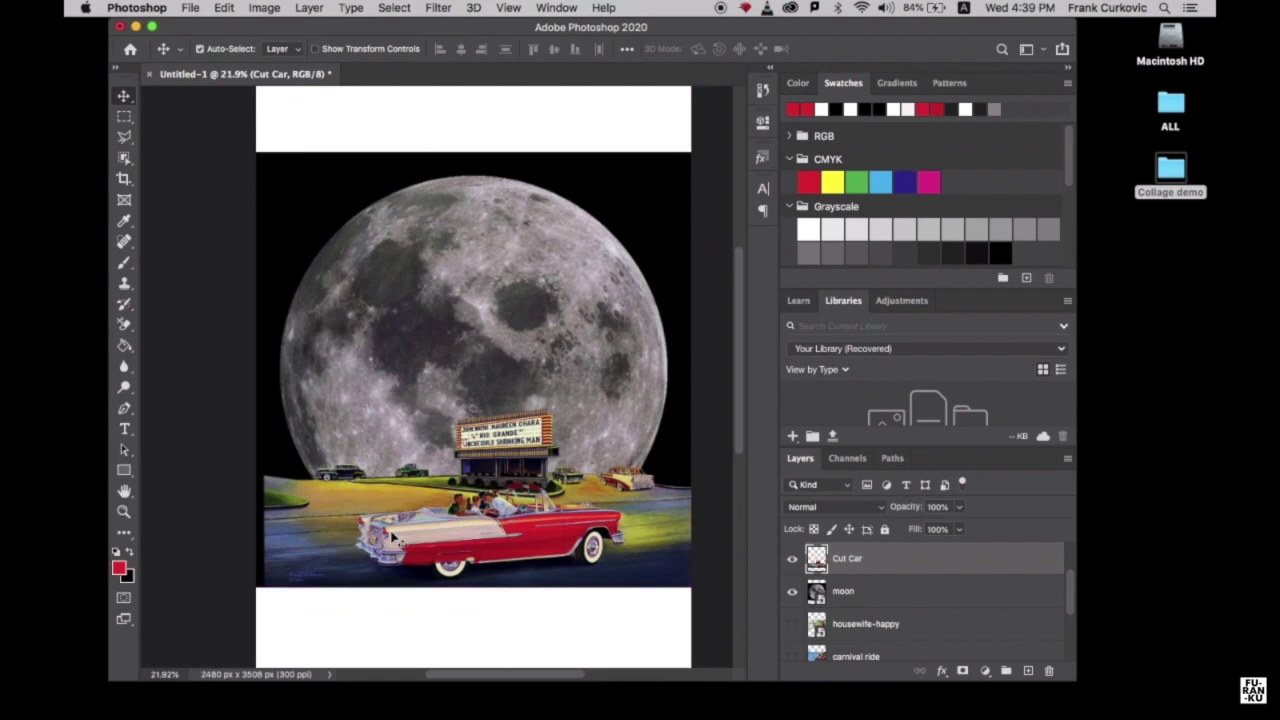
# Hide the moon and Cut Car layers and show the carnival ride layer
pyautogui.click(791, 592)
pyautogui.click(792, 561)
pyautogui.scroll(-3, 793, 570)
pyautogui.click(792, 578)
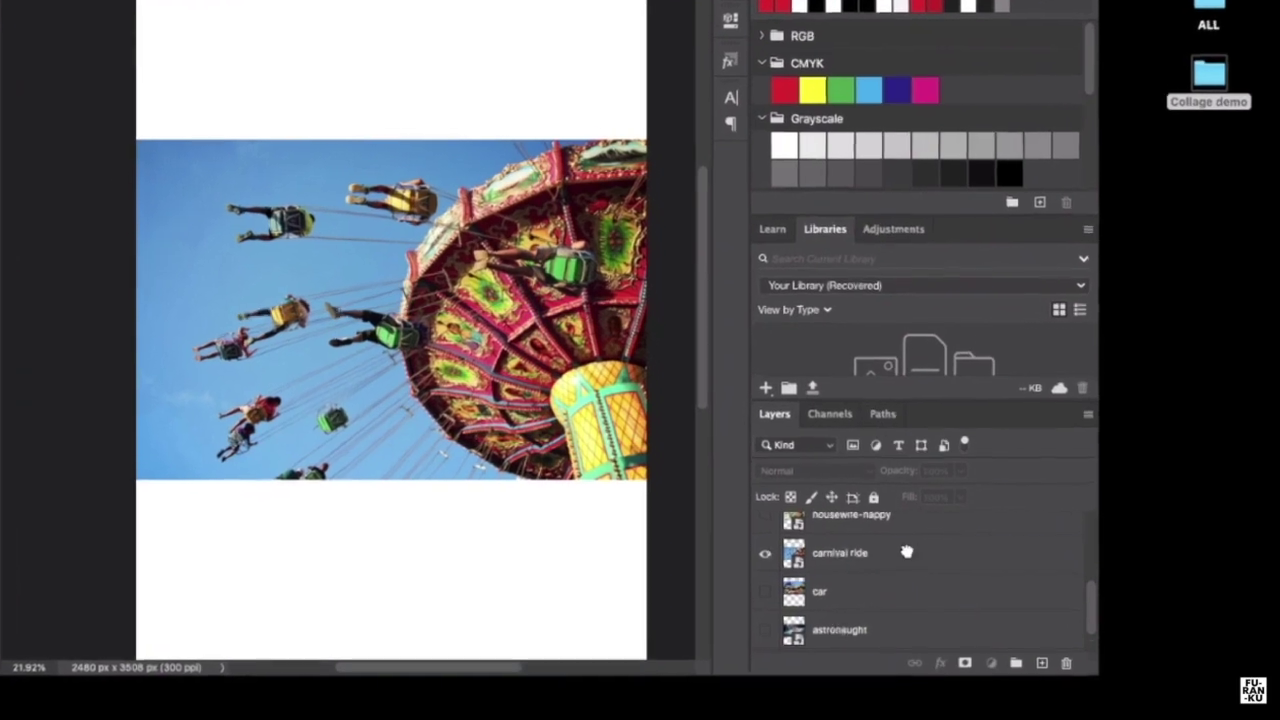
# Duplicate the carnival ride layer and hide the original
pyautogui.moveTo(912, 577); pyautogui.dragTo(1067, 651)
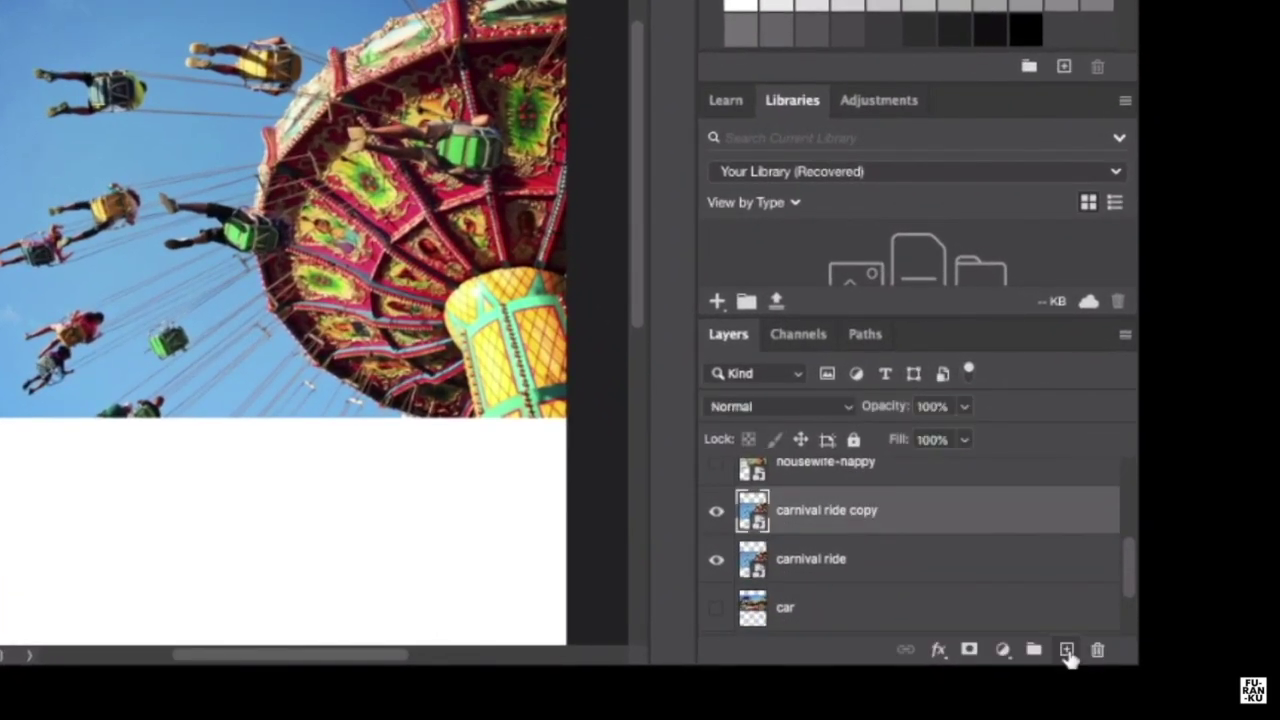
pyautogui.click(716, 562)
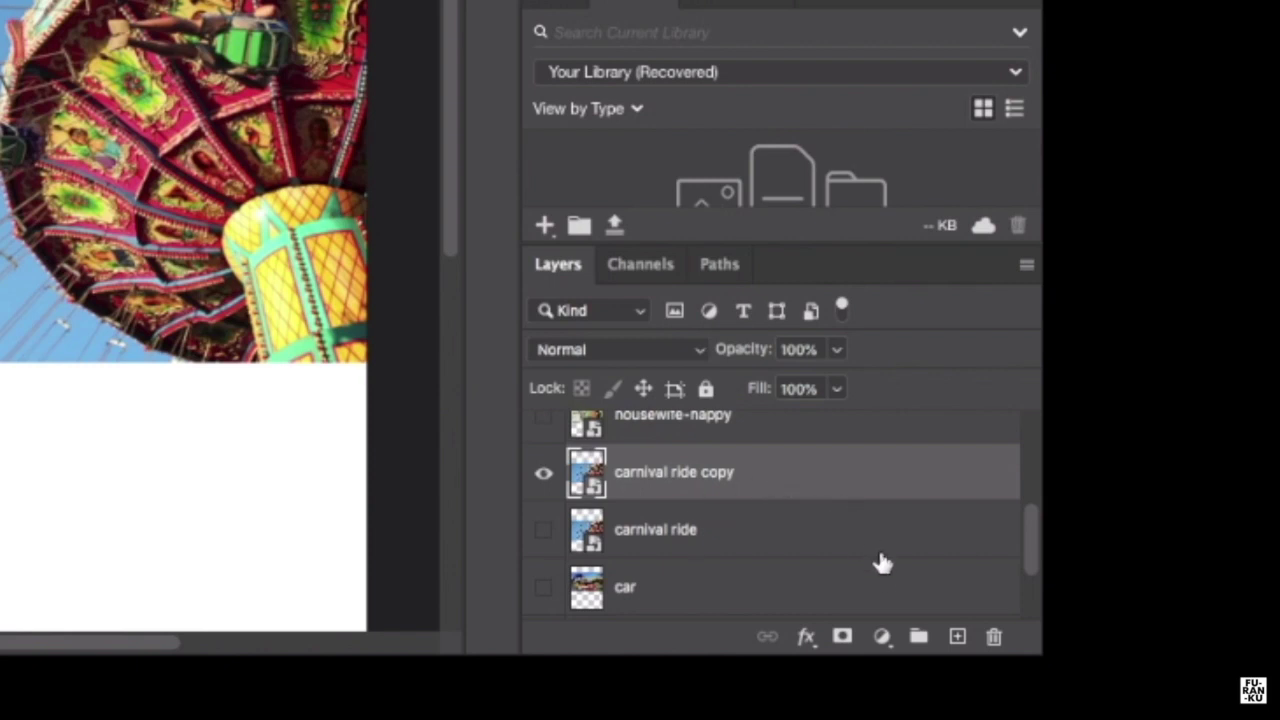
# Add a solid colour fill layer in near-black 090909 and place it directly beneath the carnival ride copy layer
pyautogui.click(882, 638)
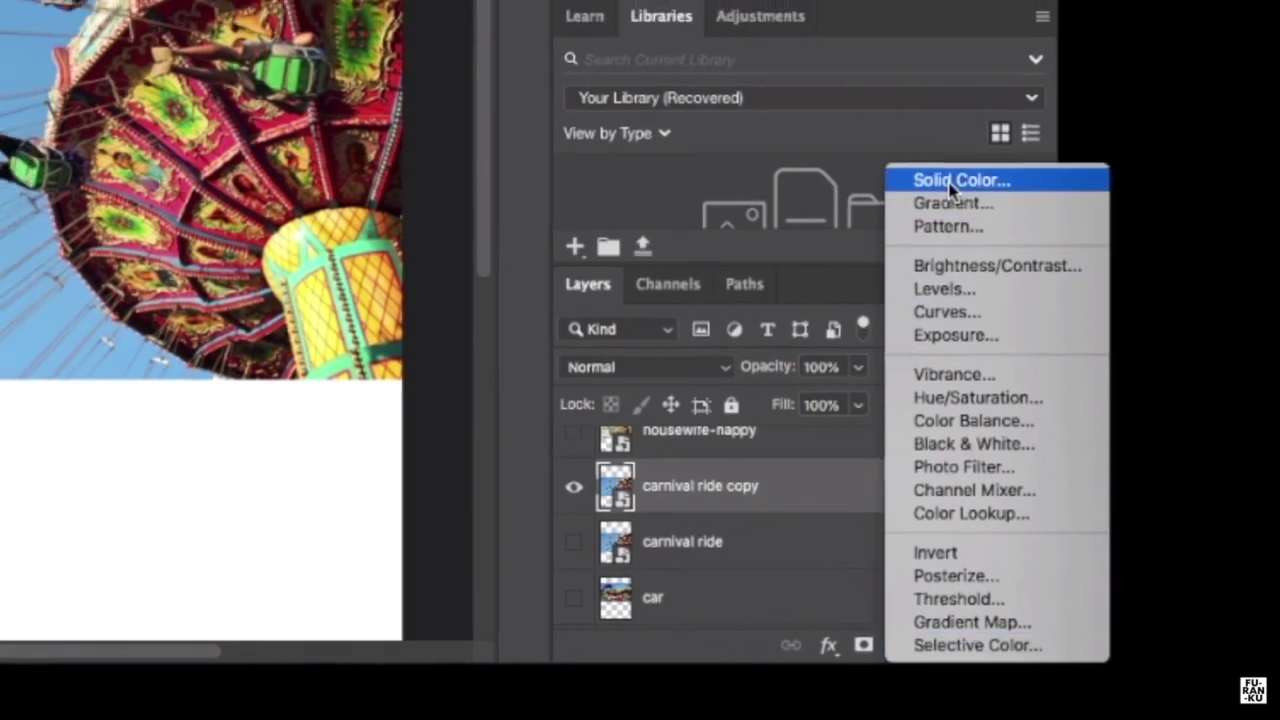
pyautogui.click(940, 157)
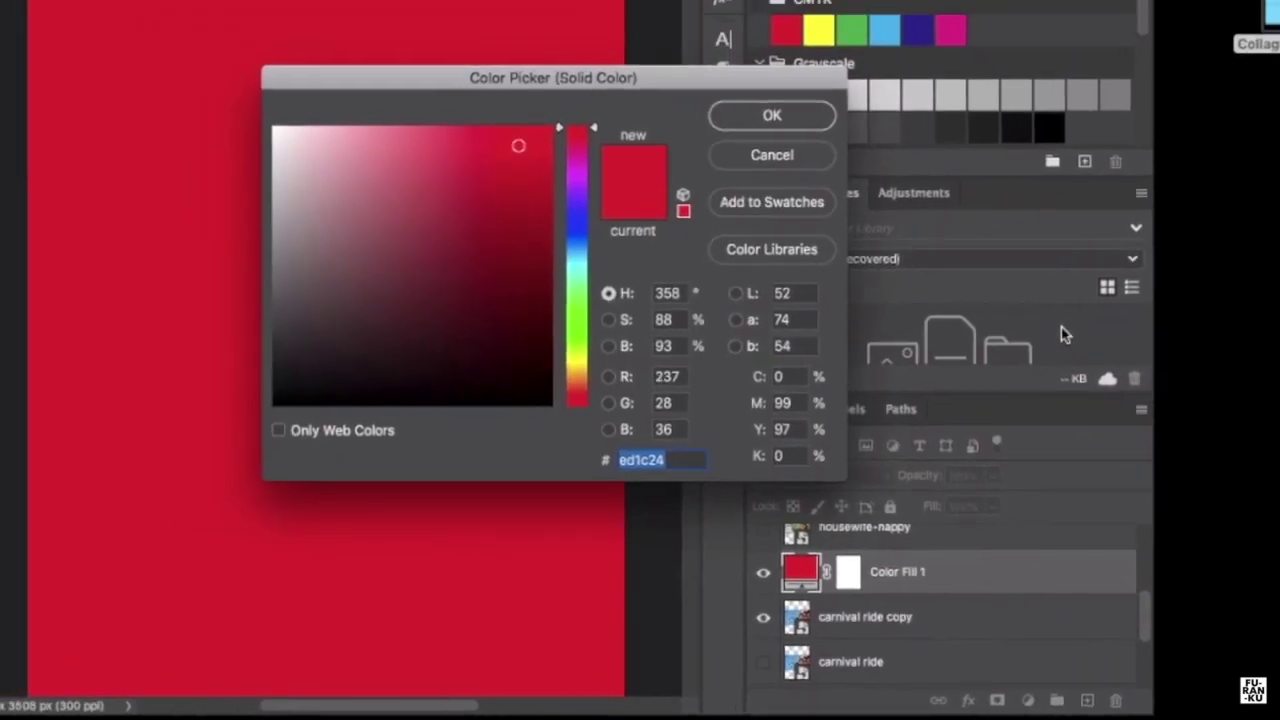
pyautogui.click(285, 395)
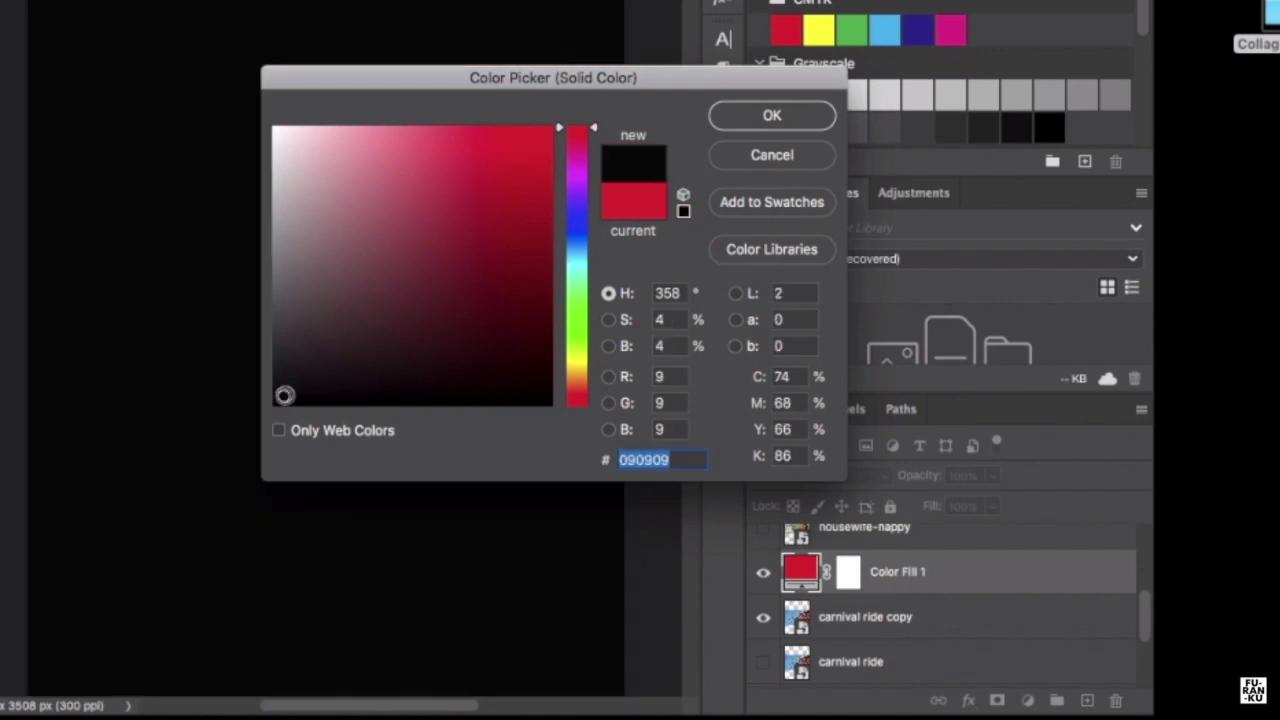
pyautogui.click(757, 124)
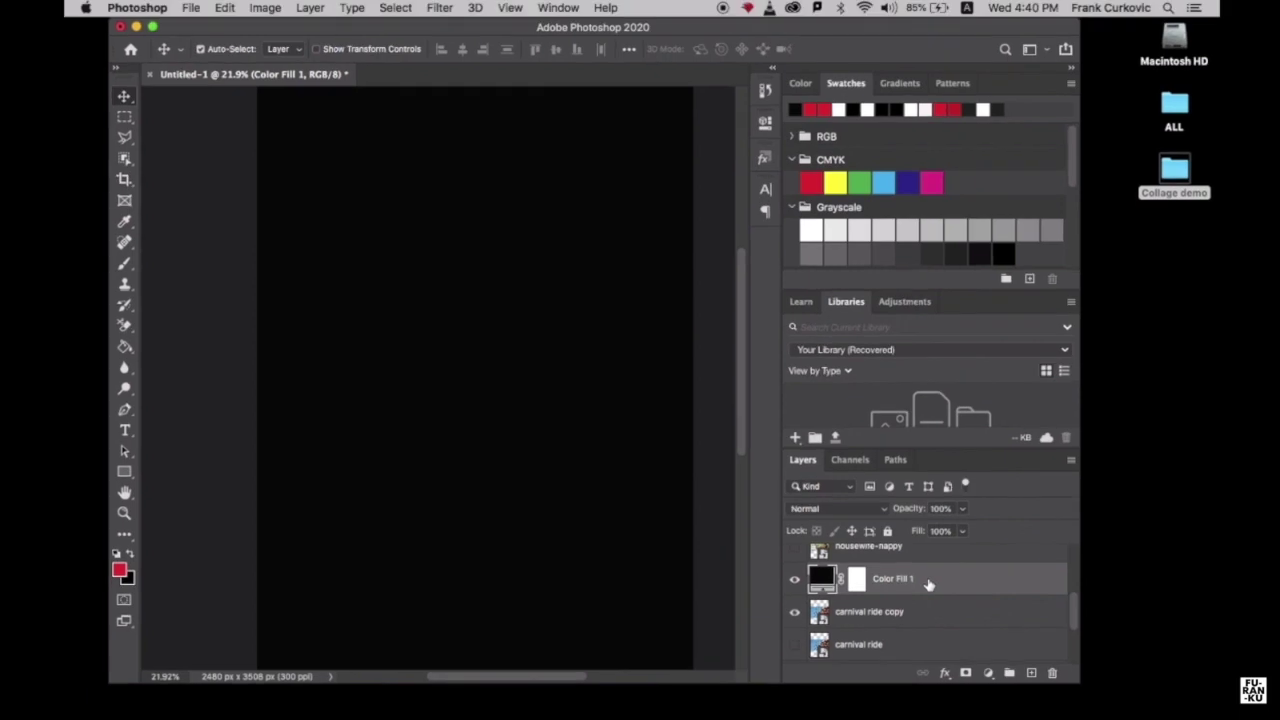
pyautogui.moveTo(947, 581); pyautogui.dragTo(932, 625)
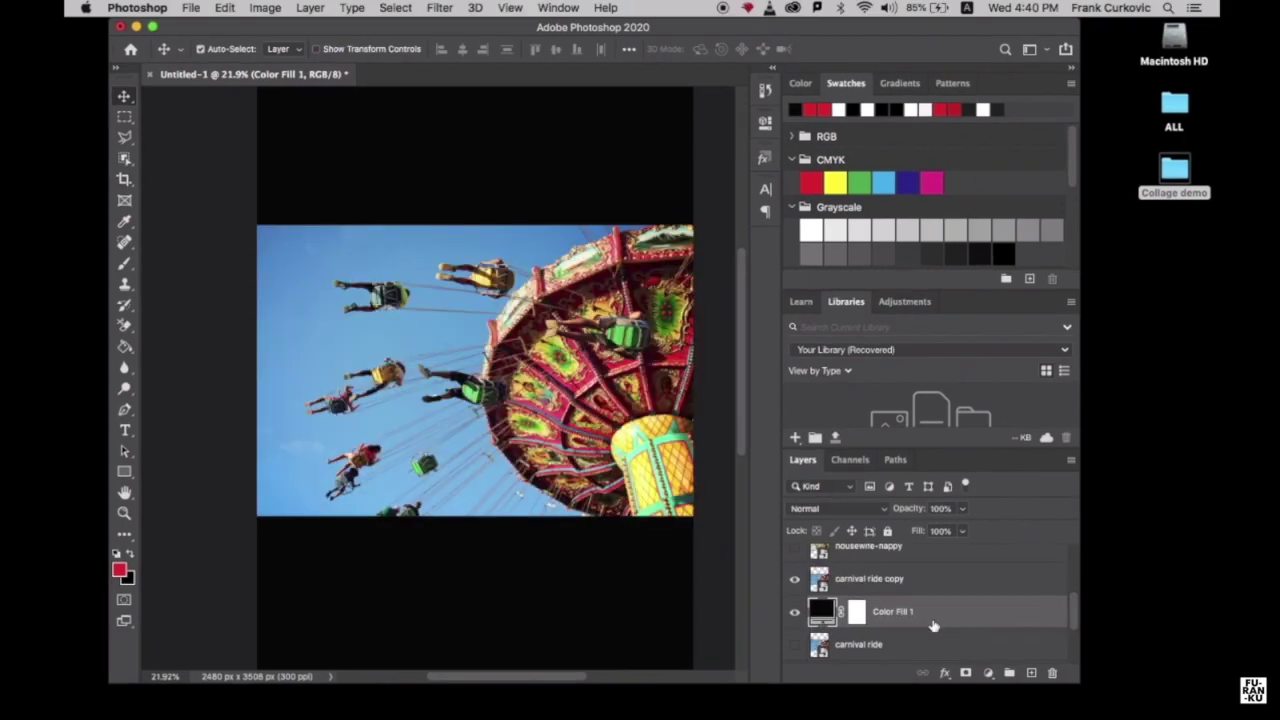
# Choose the Background Eraser tool and rasterize the black colour fill layer
pyautogui.rightClick(124, 325)
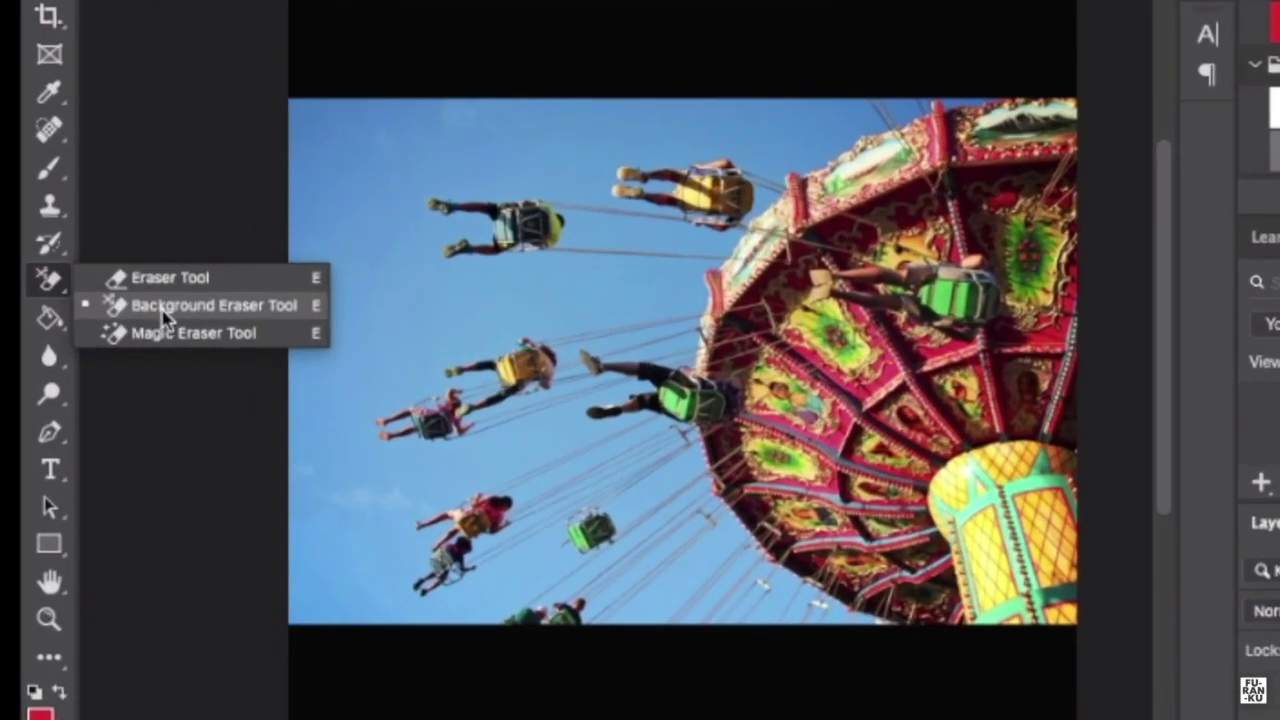
pyautogui.click(165, 306)
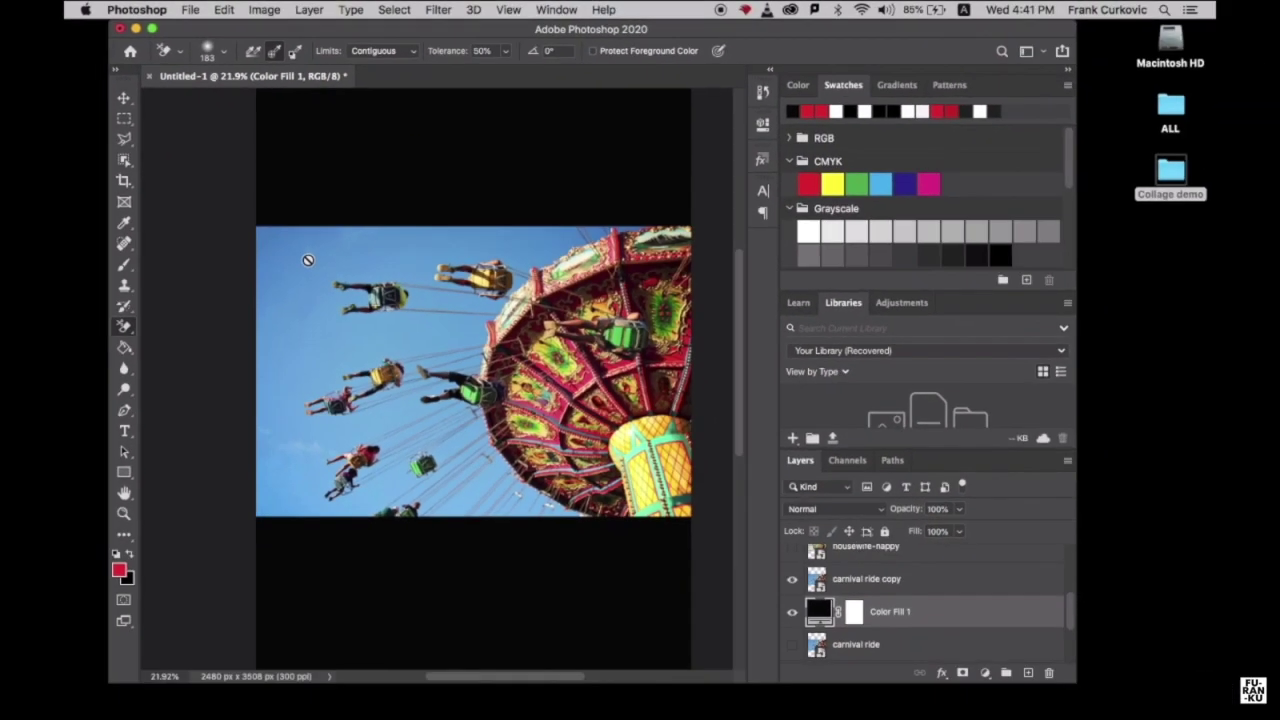
pyautogui.click(422, 474)
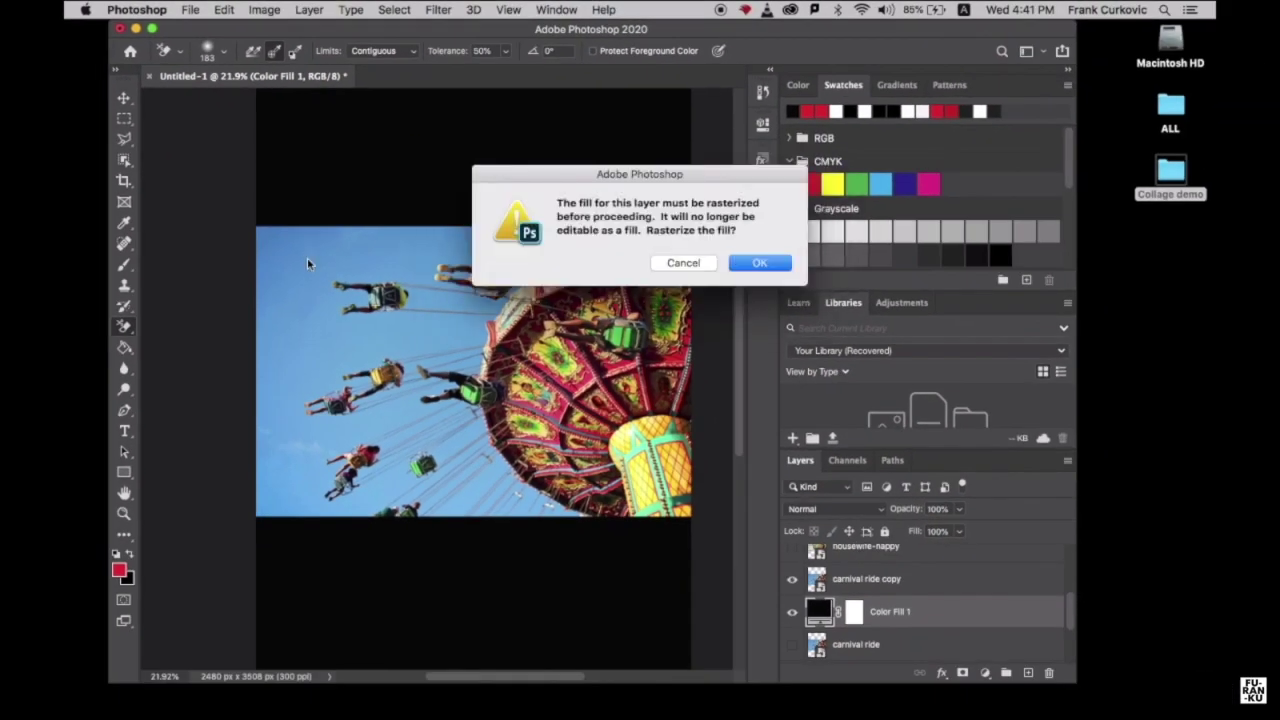
pyautogui.click(736, 262)
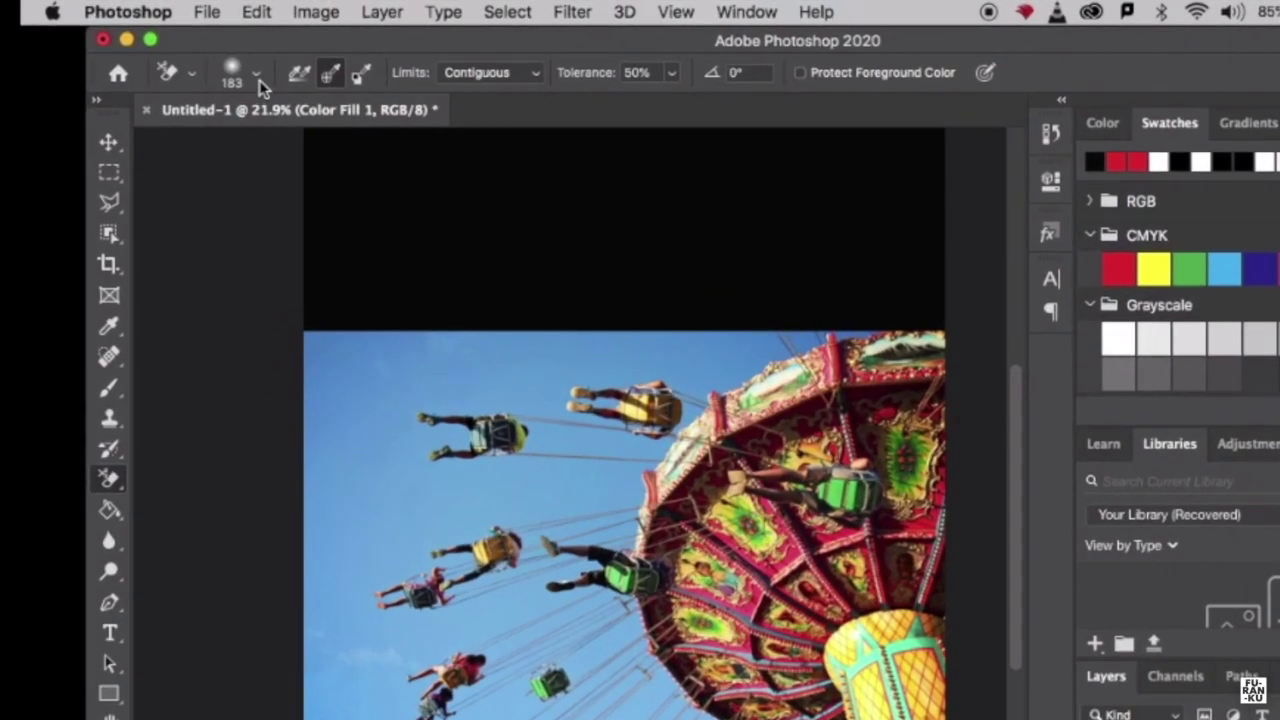
# Adjust the Background Eraser's brush size and hardness
pyautogui.click(223, 52)
pyautogui.moveTo(277, 137)
pyautogui.mouseDown()
pyautogui.moveTo(234, 137)
pyautogui.moveTo(262, 137)
pyautogui.mouseUp()
pyautogui.moveTo(126, 192); pyautogui.dragTo(163, 194)
pyautogui.click(465, 385)
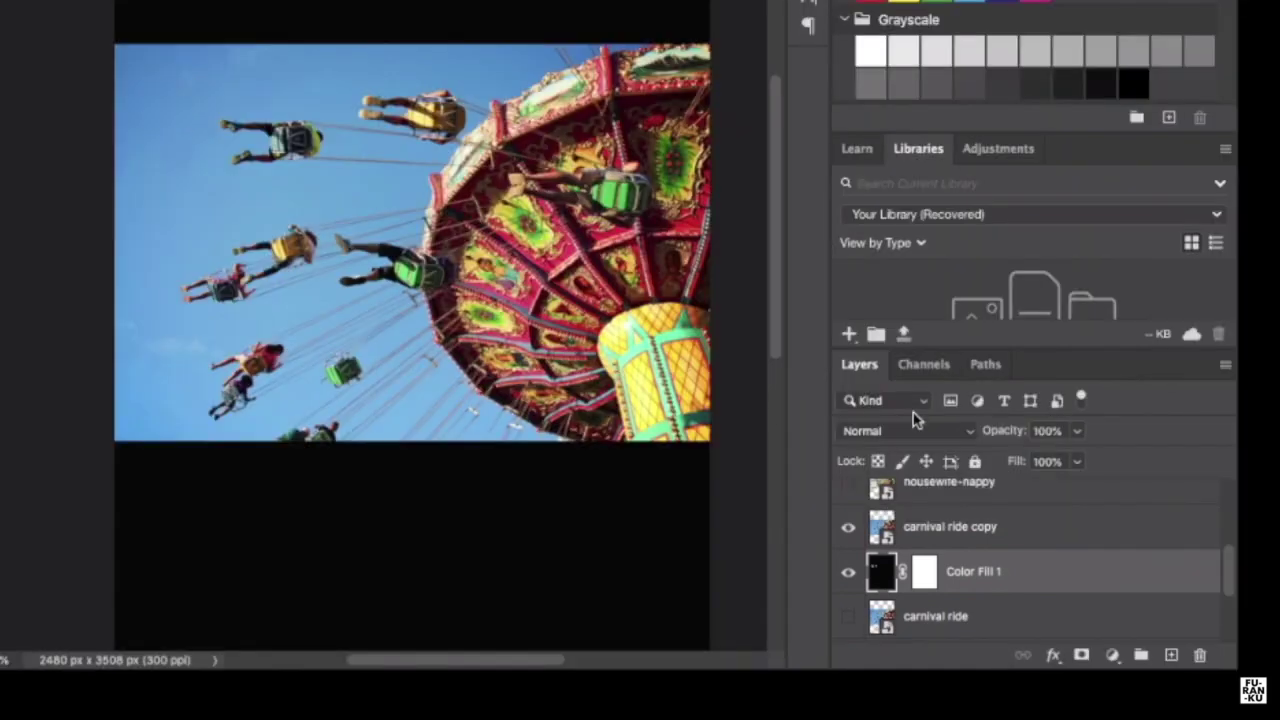
# Select the carnival ride copy layer and rasterize it for erasing
pyautogui.click(950, 535)
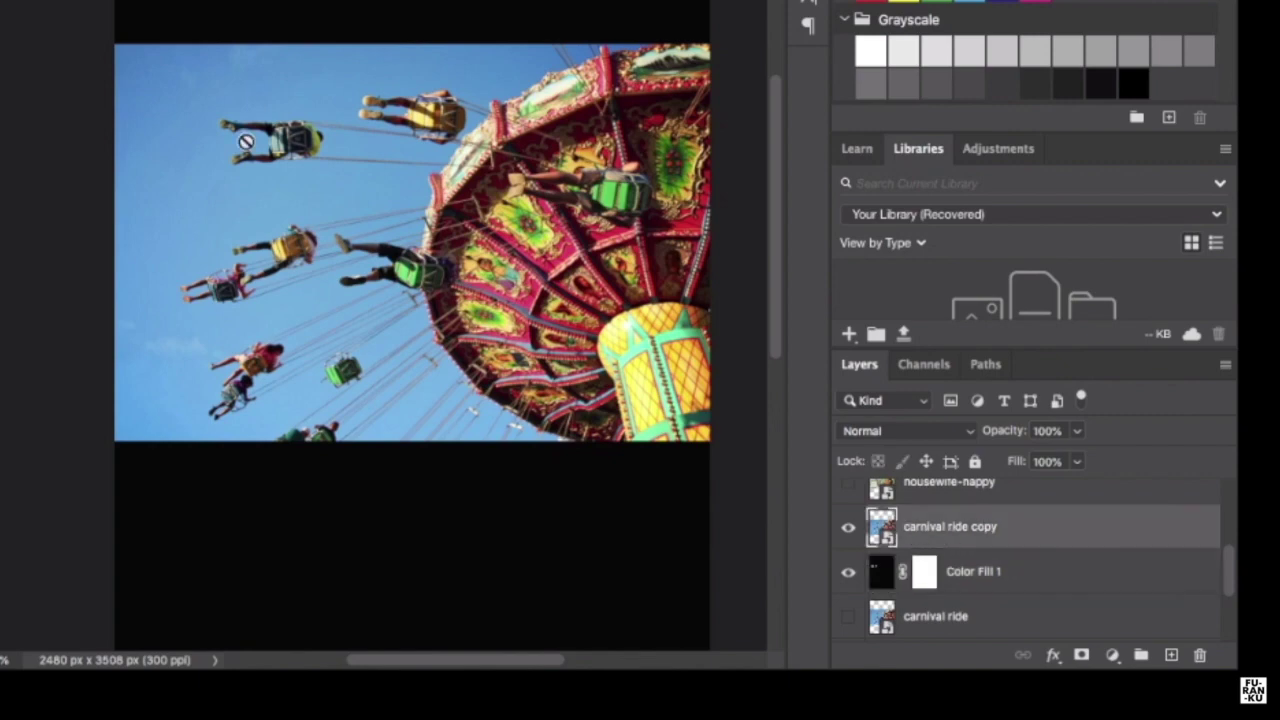
pyautogui.click(186, 108)
pyautogui.press('Return')
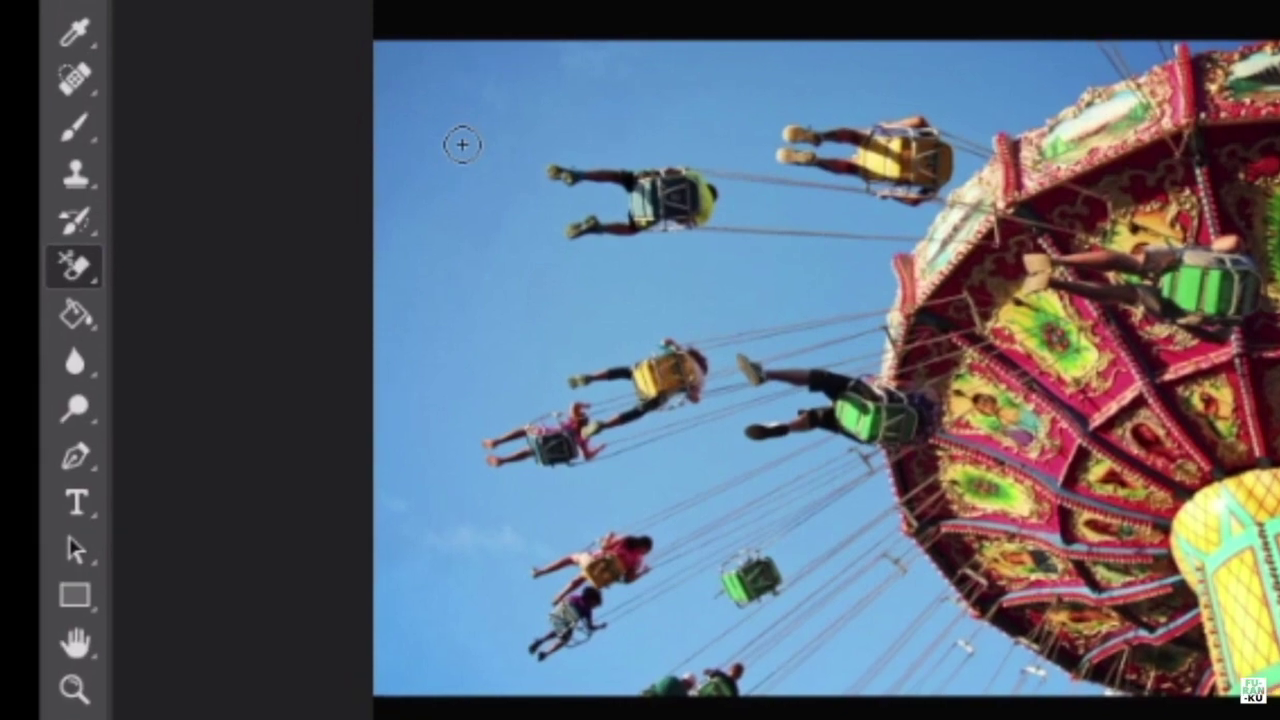
# Erase the blue sky around the upper and middle riders and between their swing chains on the carnival ride copy
pyautogui.hotkey('ctrl', '+')
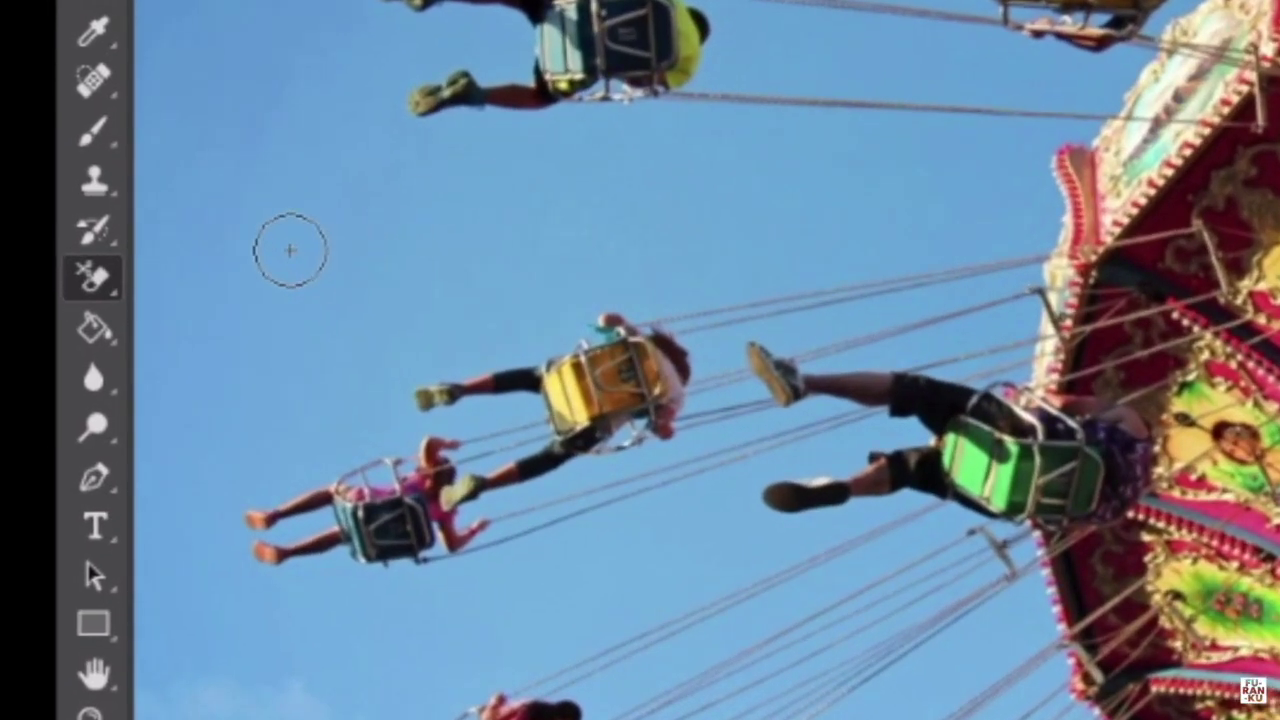
pyautogui.moveTo(290, 250)
pyautogui.mouseDown()
pyautogui.moveTo(286, 260)
pyautogui.moveTo(286, 223)
pyautogui.moveTo(349, 251)
pyautogui.moveTo(304, 269)
pyautogui.moveTo(480, 211)
pyautogui.moveTo(320, 286)
pyautogui.moveTo(466, 200)
pyautogui.moveTo(296, 189)
pyautogui.moveTo(491, 180)
pyautogui.moveTo(451, 171)
pyautogui.moveTo(445, 134)
pyautogui.moveTo(426, 163)
pyautogui.moveTo(480, 165)
pyautogui.moveTo(488, 152)
pyautogui.moveTo(357, 162)
pyautogui.mouseUp()
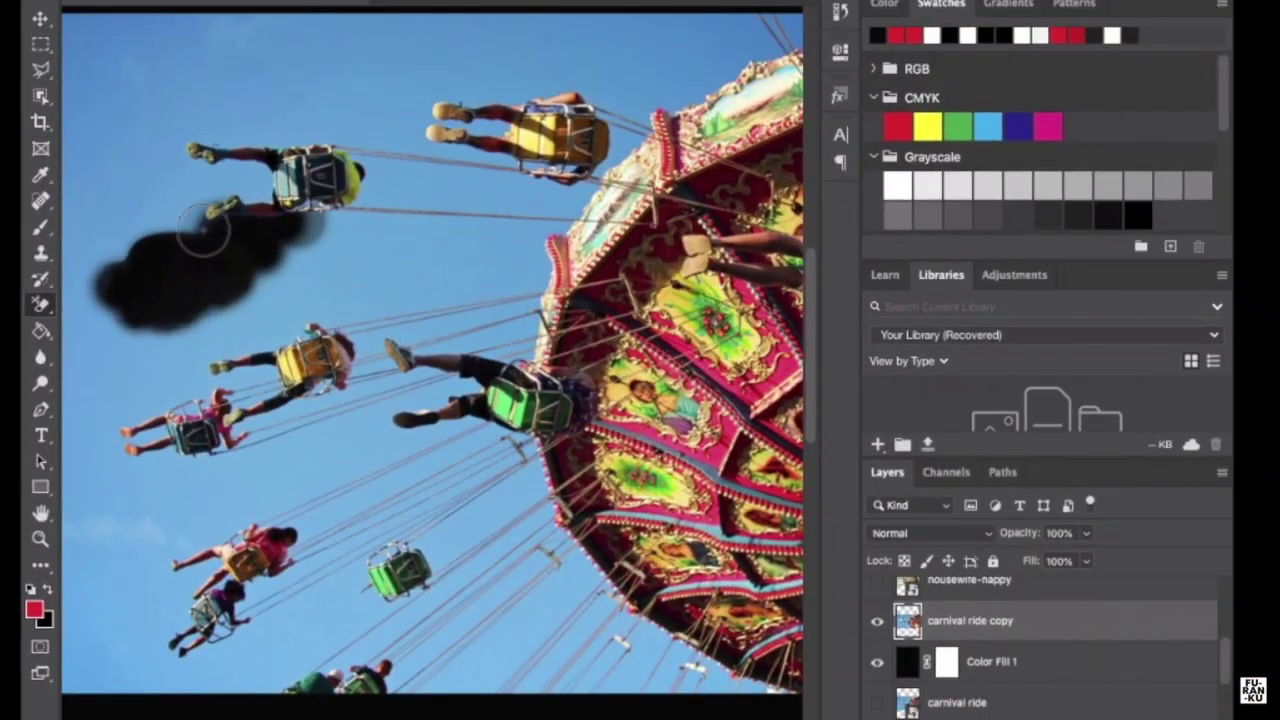
pyautogui.moveTo(205, 232)
pyautogui.mouseDown()
pyautogui.moveTo(200, 205)
pyautogui.moveTo(255, 195)
pyautogui.moveTo(173, 225)
pyautogui.moveTo(251, 134)
pyautogui.mouseUp()
pyautogui.scroll(3, 369, 230)
pyautogui.moveTo(328, 272)
pyautogui.mouseDown()
pyautogui.moveTo(263, 237)
pyautogui.moveTo(380, 163)
pyautogui.moveTo(500, 181)
pyautogui.moveTo(331, 54)
pyautogui.moveTo(680, 168)
pyautogui.mouseUp()
pyautogui.moveTo(766, 189)
pyautogui.mouseDown()
pyautogui.moveTo(486, 229)
pyautogui.moveTo(200, 360)
pyautogui.moveTo(155, 365)
pyautogui.mouseUp()
pyautogui.moveTo(130, 390); pyautogui.dragTo(572, 210)
pyautogui.moveTo(540, 235)
pyautogui.mouseDown()
pyautogui.moveTo(300, 408)
pyautogui.moveTo(140, 400)
pyautogui.mouseUp()
pyautogui.hscroll(3, 140, 400)
pyautogui.moveTo(360, 330)
pyautogui.mouseDown()
pyautogui.moveTo(609, 318)
pyautogui.moveTo(526, 462)
pyautogui.moveTo(289, 634)
pyautogui.moveTo(175, 575)
pyautogui.mouseUp()
pyautogui.hscroll(-3, 137, 374)
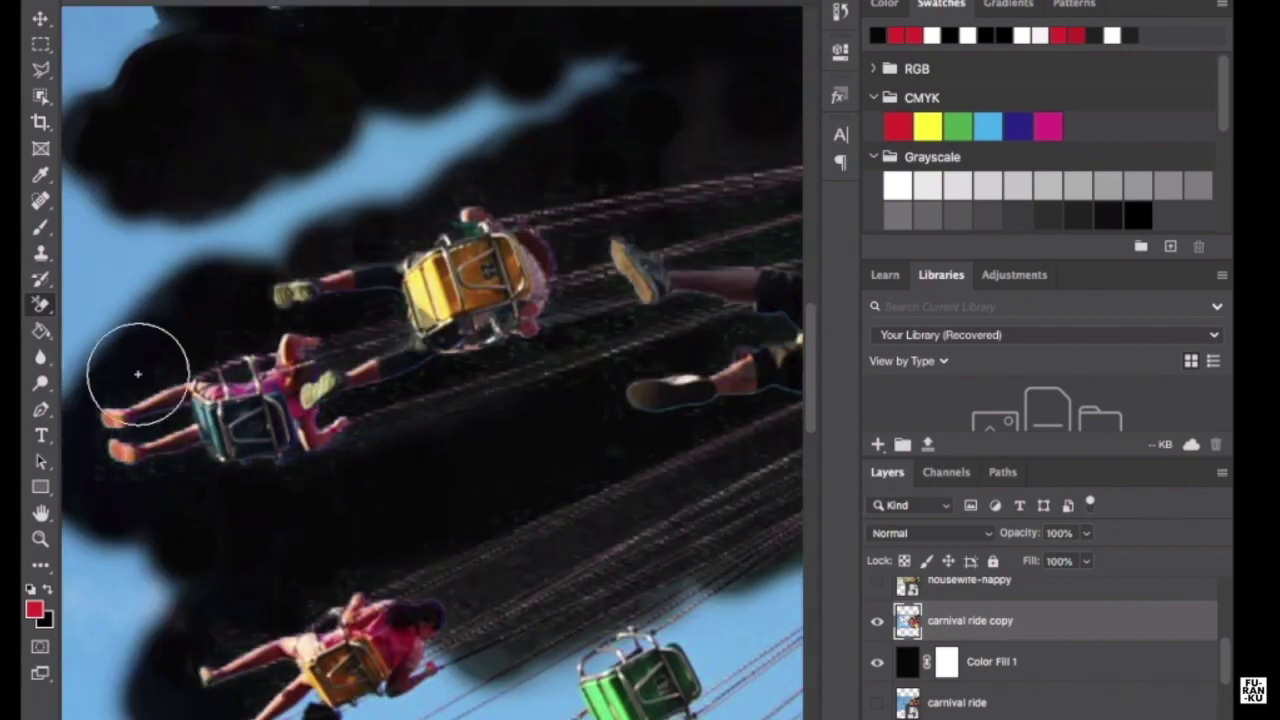
# Erase the remaining sky around the lower riders, along the ride's rim and at the photo's outer edges
pyautogui.scroll(-3, 137, 374)
pyautogui.moveTo(340, 590); pyautogui.dragTo(540, 434)
pyautogui.hscroll(5, 540, 434)
pyautogui.moveTo(380, 405)
pyautogui.mouseDown()
pyautogui.moveTo(507, 298)
pyautogui.moveTo(140, 450)
pyautogui.mouseUp()
pyautogui.moveTo(330, 470); pyautogui.dragTo(680, 300)
pyautogui.scroll(-3, 529, 137)
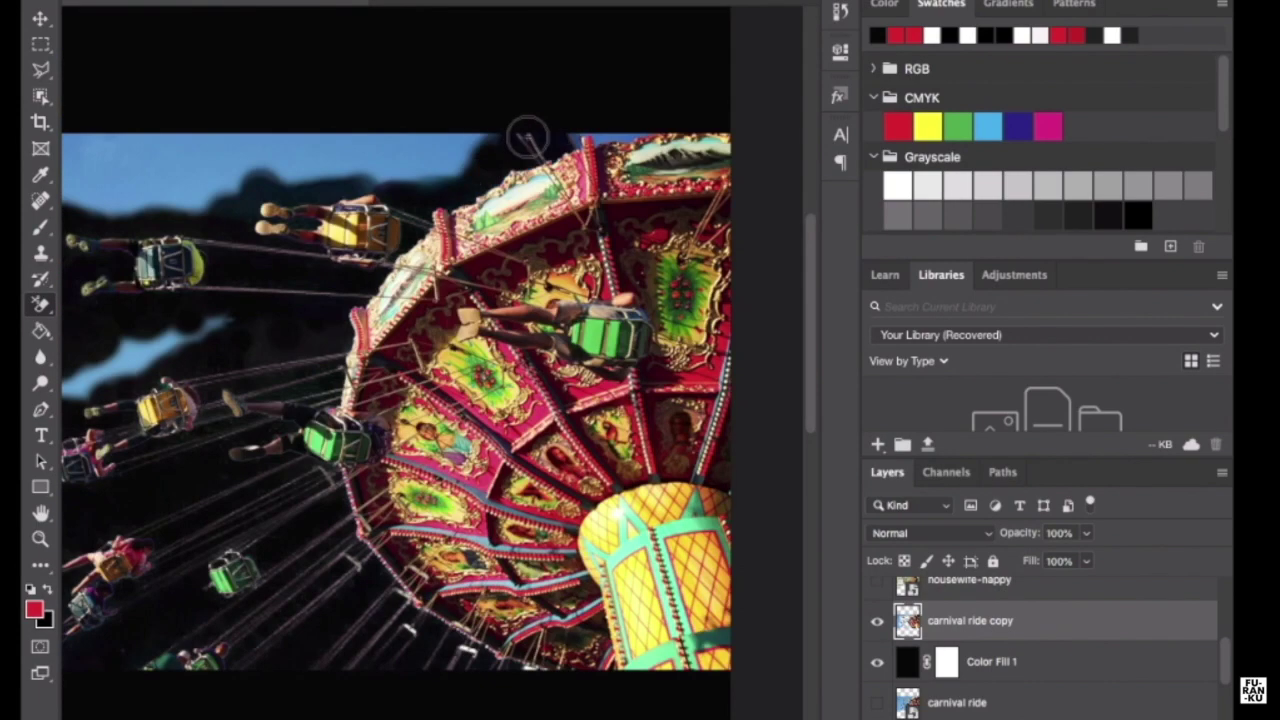
pyautogui.moveTo(500, 150); pyautogui.dragTo(200, 195)
pyautogui.hscroll(-3, 300, 190)
pyautogui.moveTo(640, 110)
pyautogui.mouseDown()
pyautogui.moveTo(184, 325)
pyautogui.moveTo(246, 613)
pyautogui.moveTo(265, 593)
pyautogui.mouseUp()
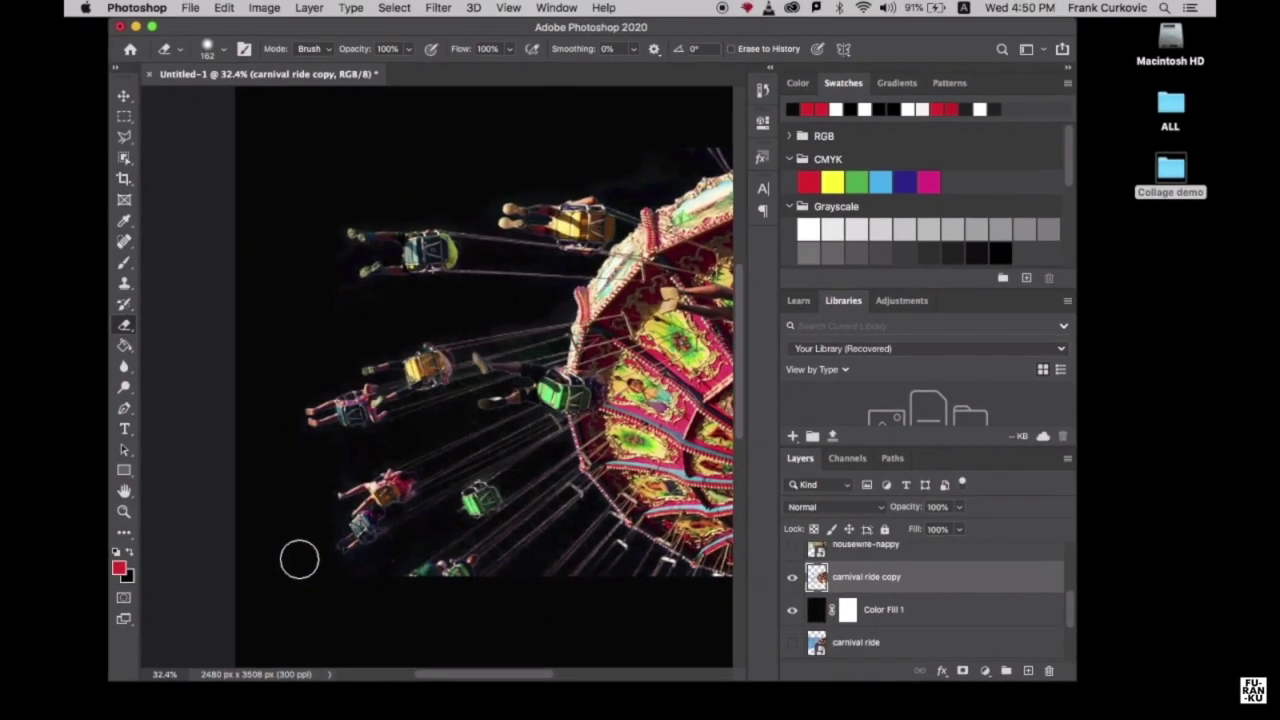
# Hide the black fill layer and clean up the leftover sky fringes around the riders with the Eraser tool
pyautogui.click(793, 610)
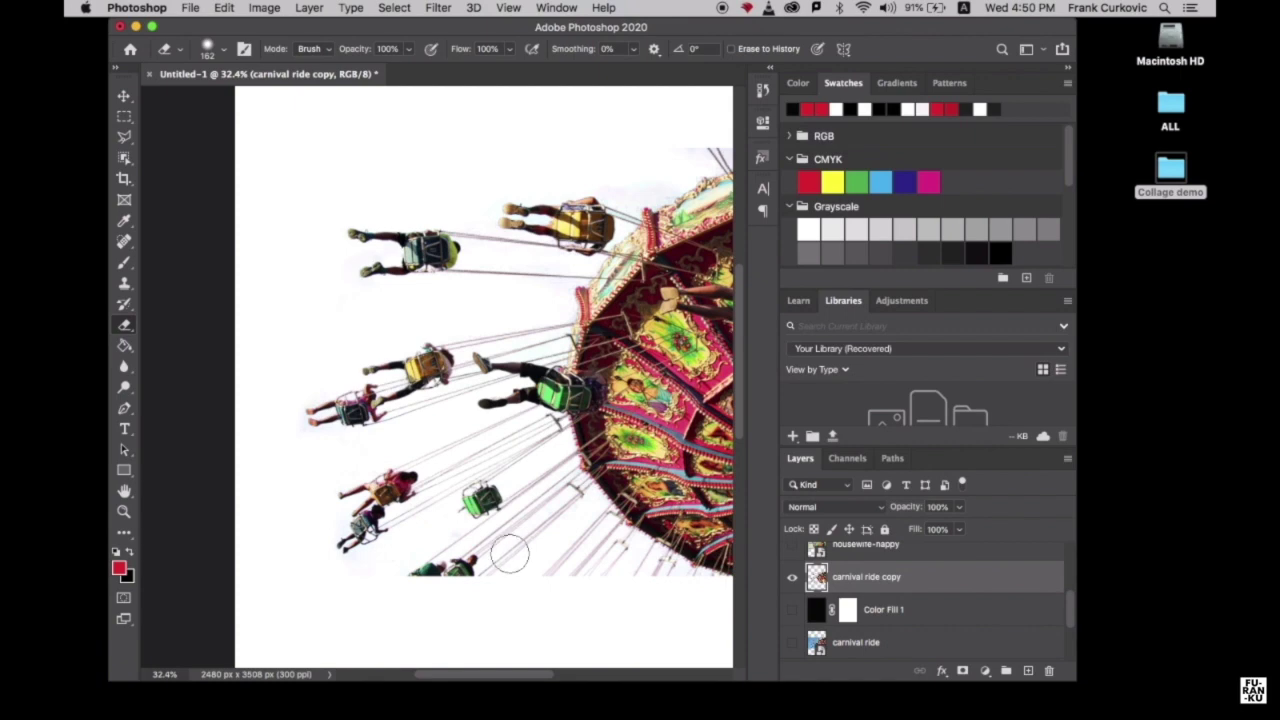
pyautogui.scroll(5, 479, 562)
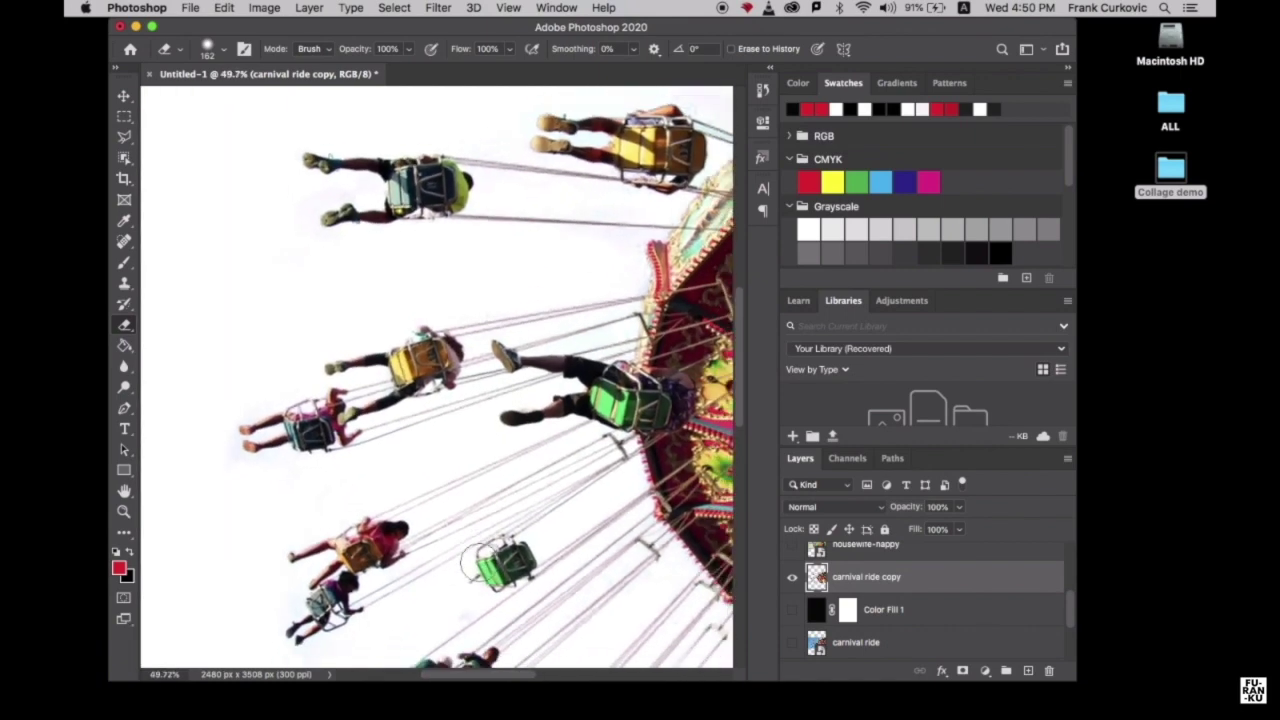
pyautogui.scroll(-4, 479, 562)
pyautogui.hotkey('shift', 'e')
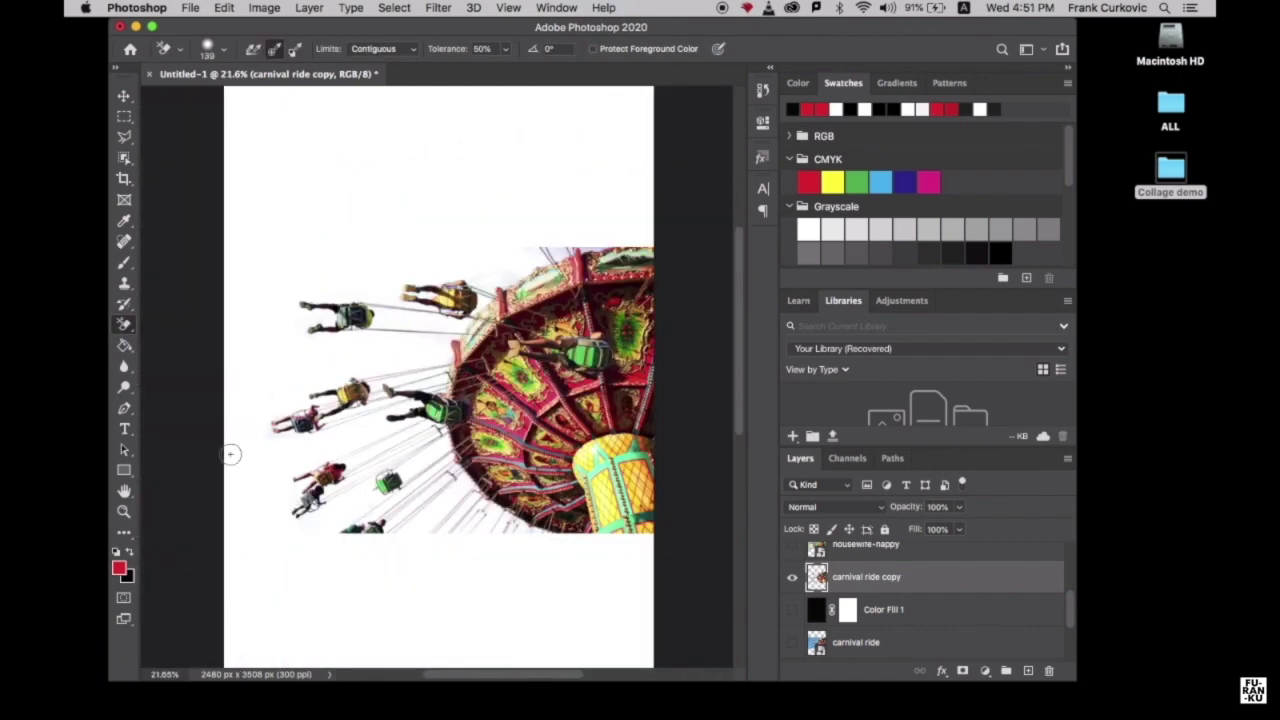
pyautogui.click(124, 326)
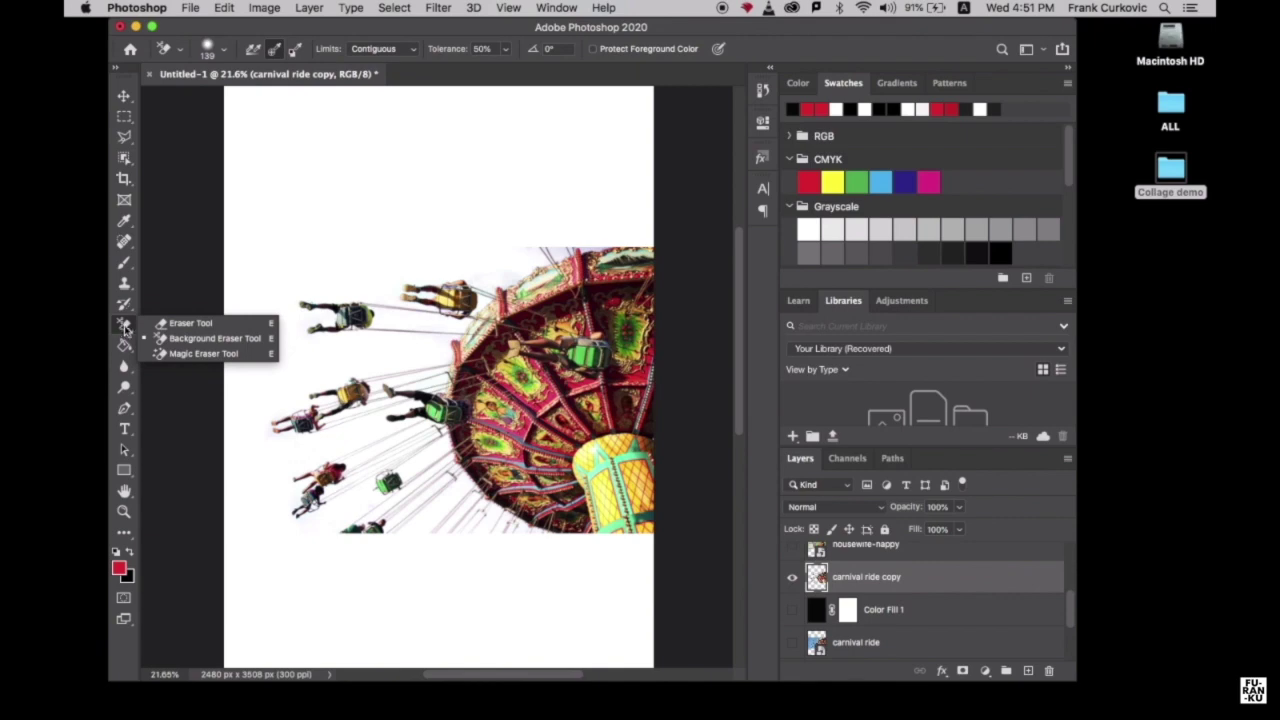
pyautogui.click(181, 326)
pyautogui.press('super+1')
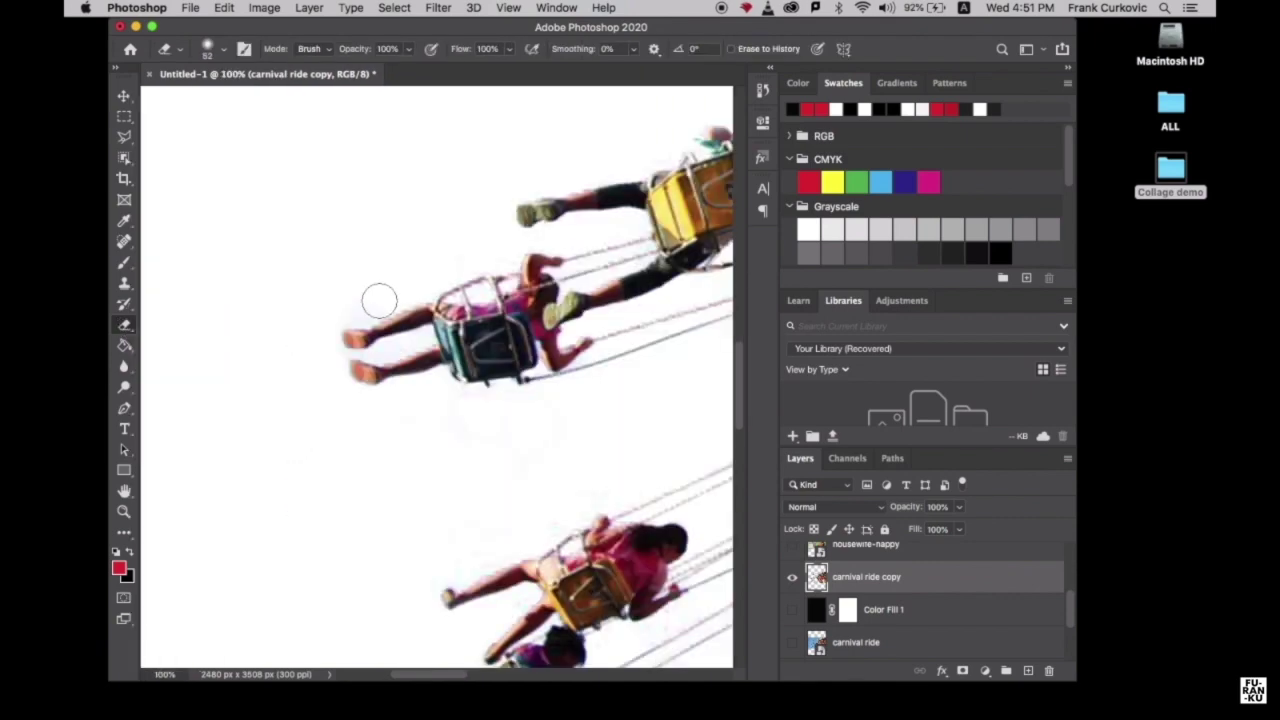
pyautogui.press('super+0')
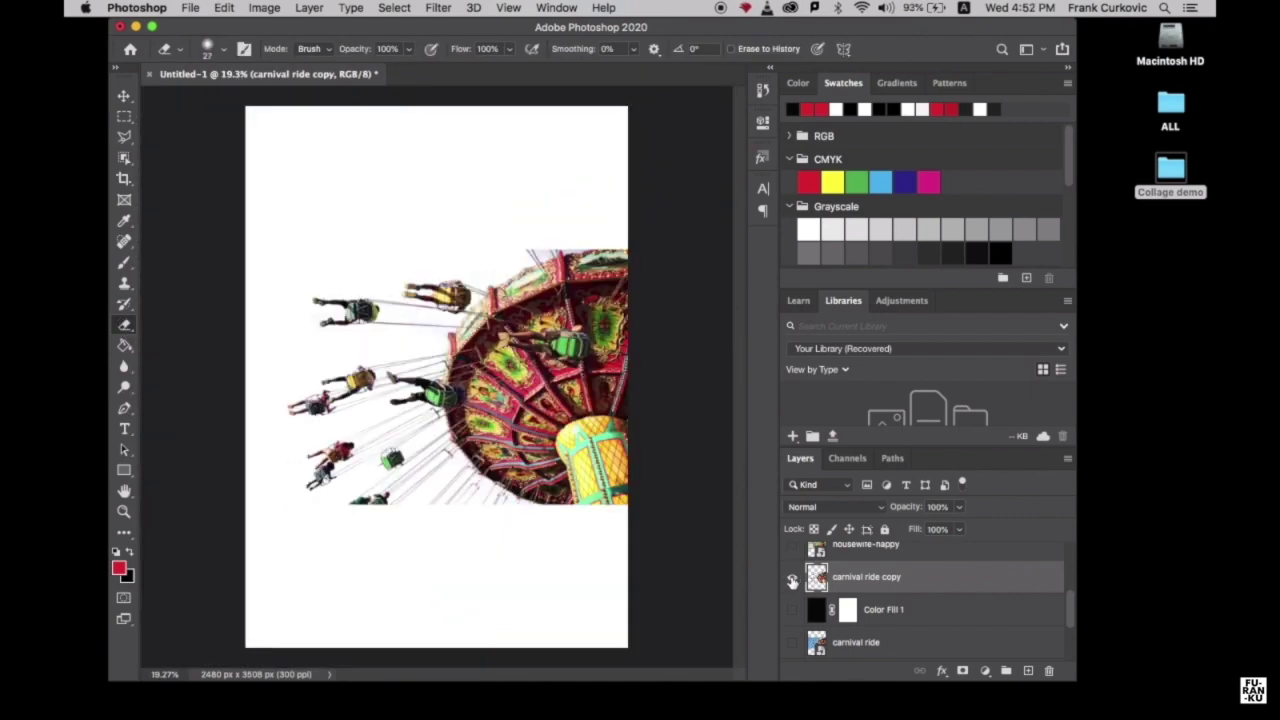
# Hide the carnival ride copy layer, then select and show the moon layer
pyautogui.click(792, 581)
pyautogui.scroll(3, 792, 583)
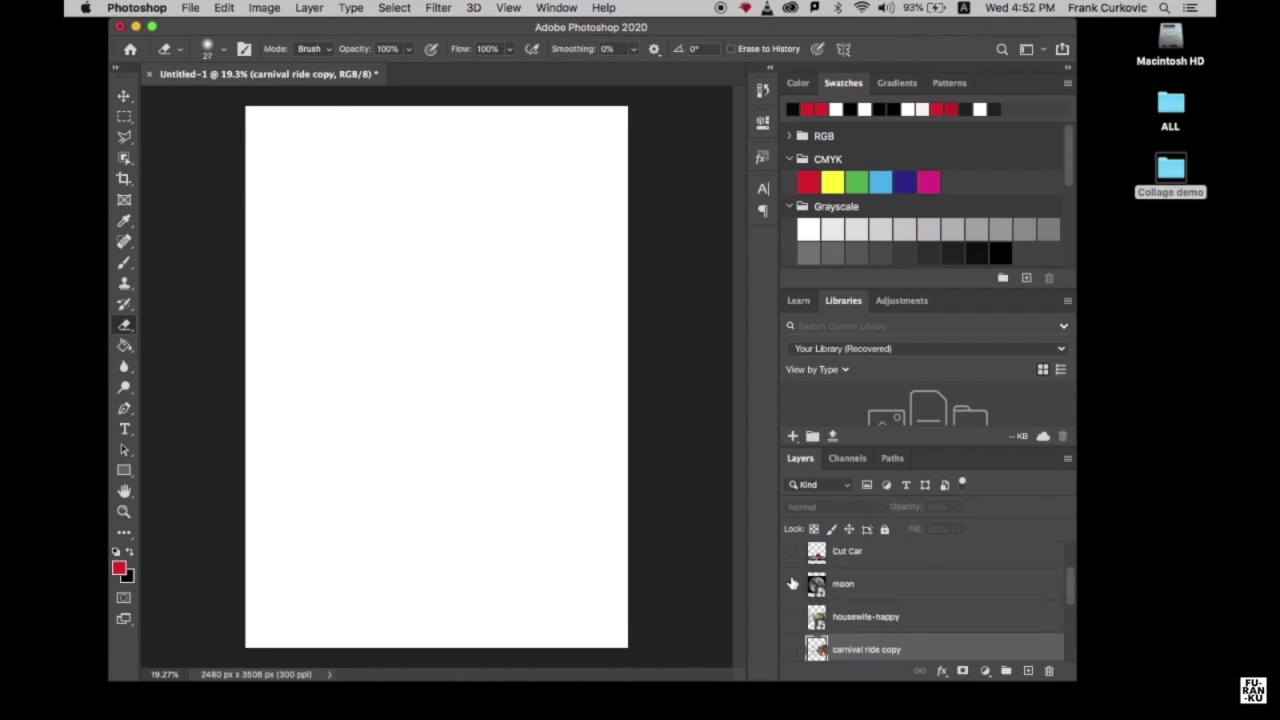
pyautogui.click(851, 587)
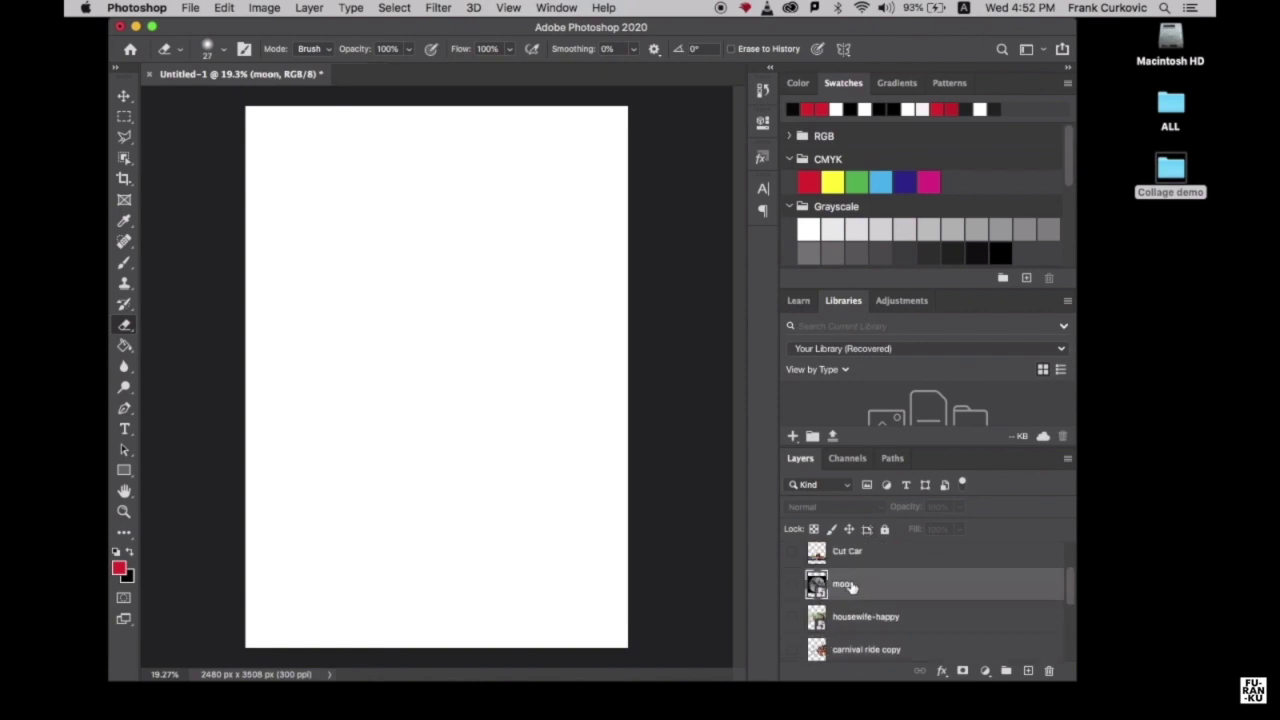
pyautogui.click(792, 585)
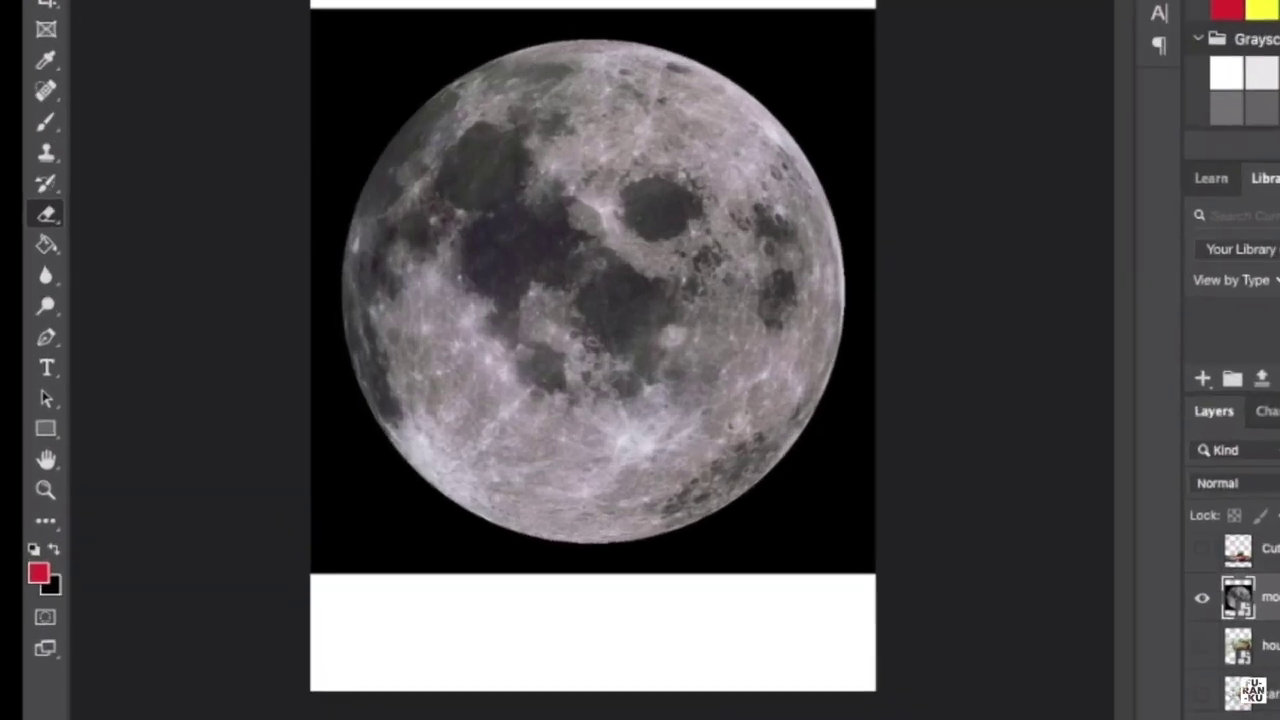
# Choose the Pen tool and set it to Path mode
pyautogui.click(126, 410)
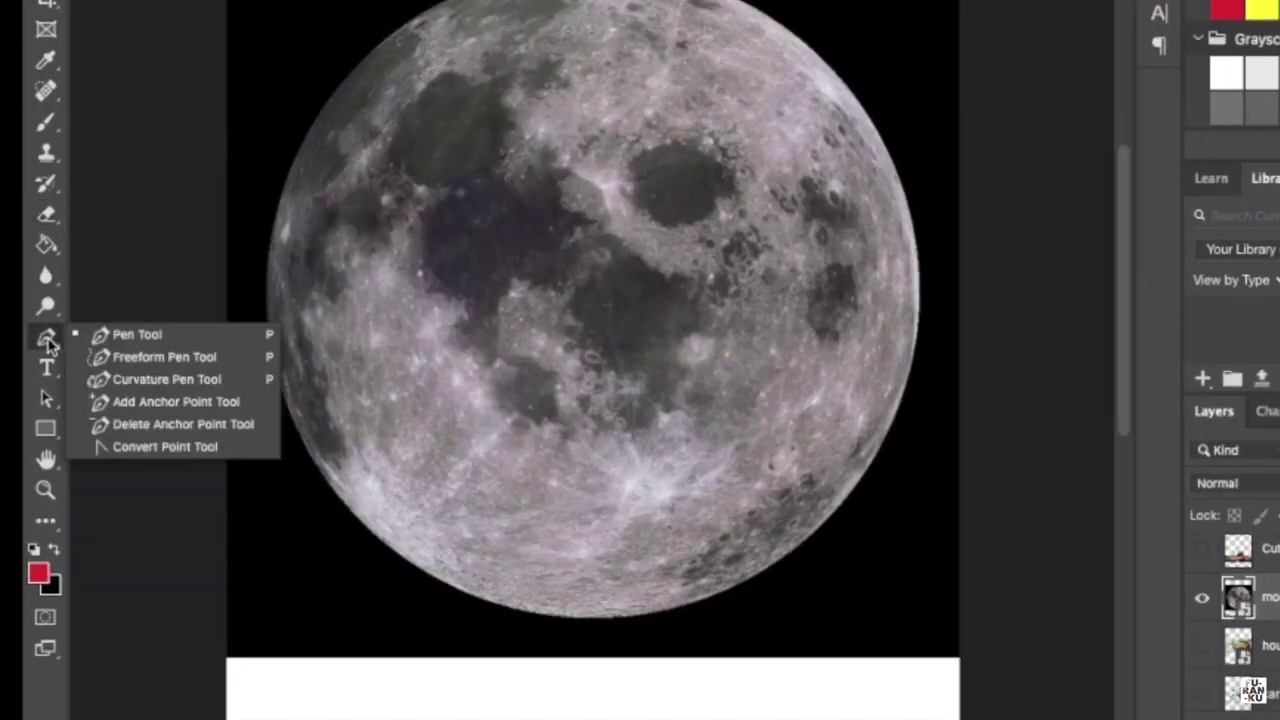
pyautogui.click(128, 335)
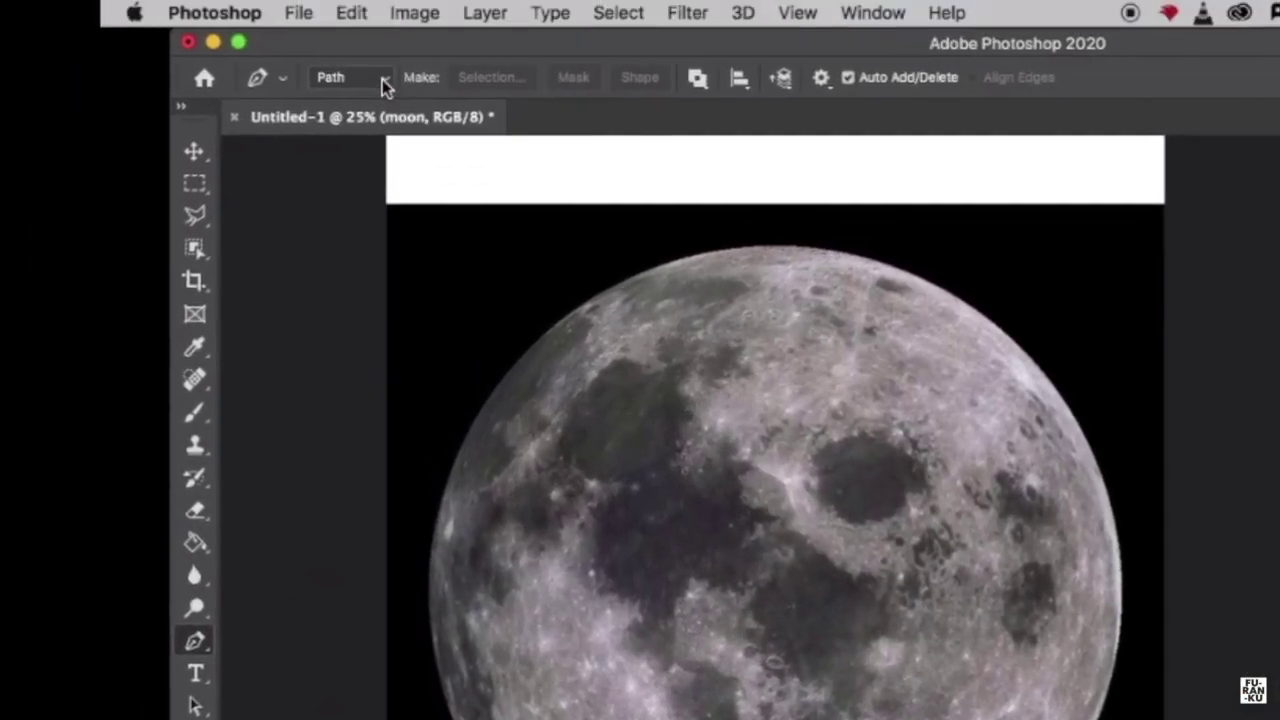
pyautogui.click(343, 12)
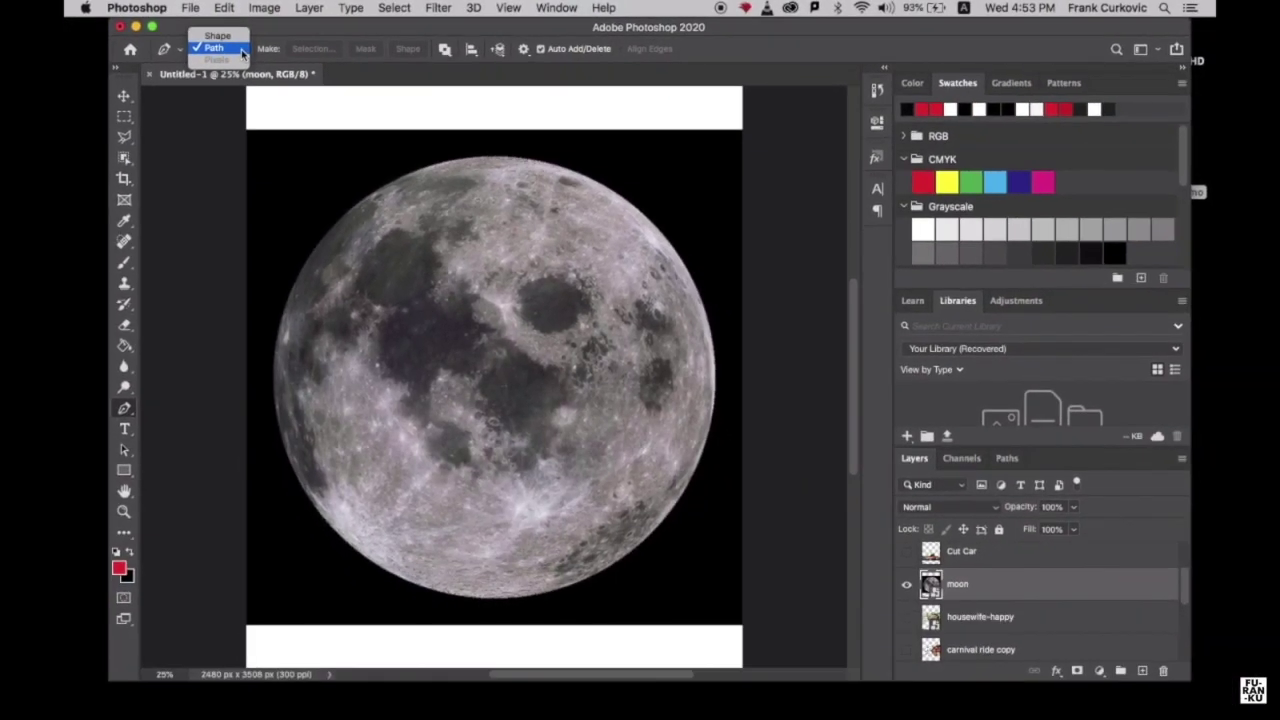
pyautogui.click(242, 52)
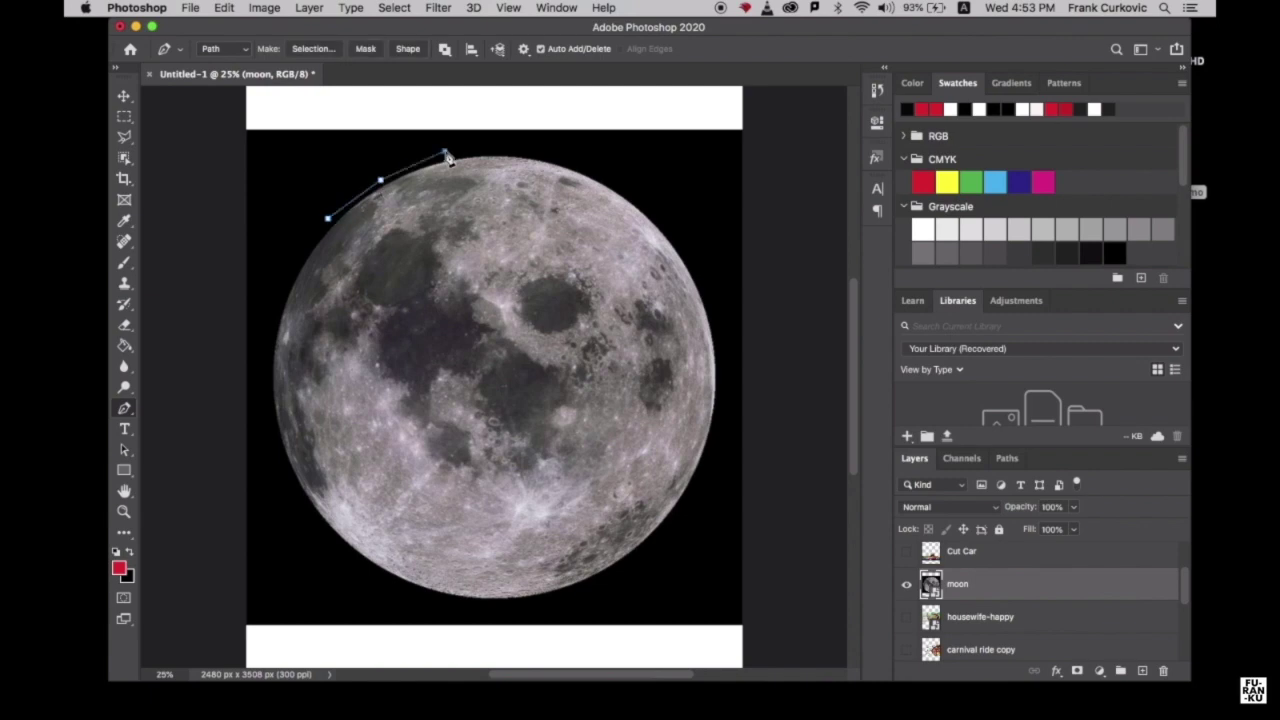
# Try to outline the moon roughly with straight pen path segments
pyautogui.click(620, 165)
pyautogui.click(673, 207)
pyautogui.click(742, 315)
pyautogui.click(727, 445)
pyautogui.click(648, 577)
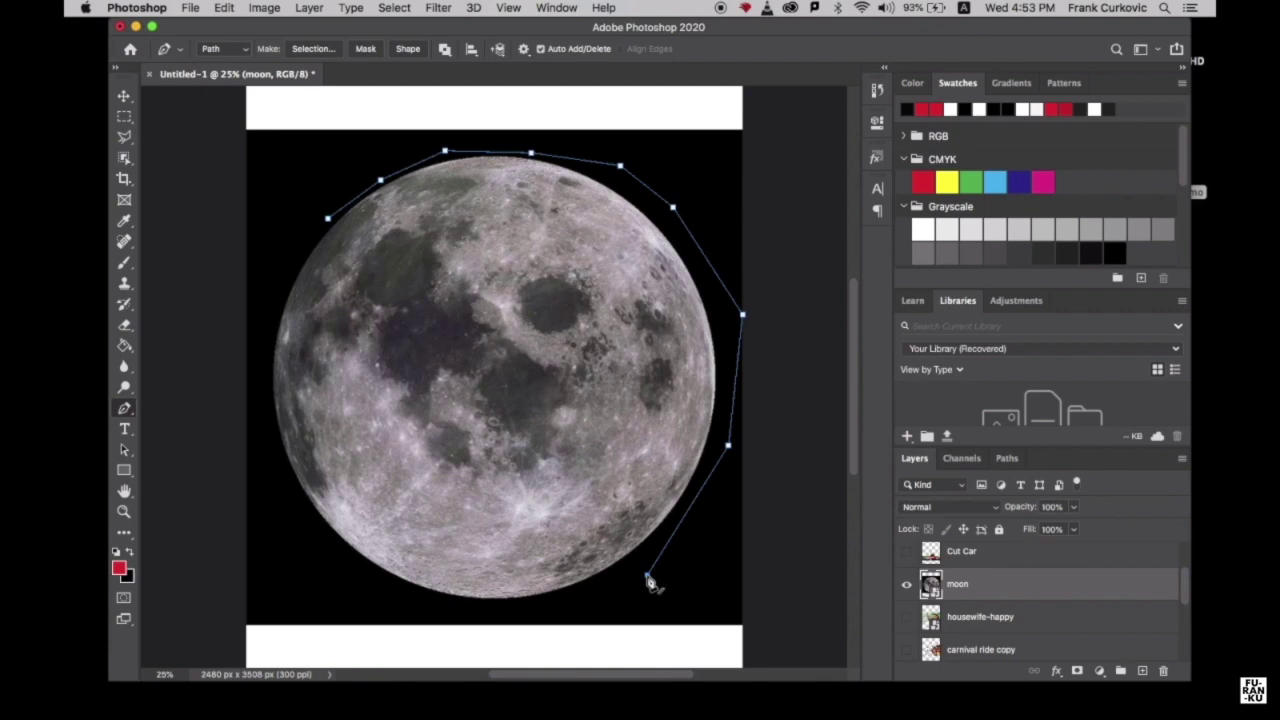
pyautogui.click(480, 609)
pyautogui.click(323, 553)
pyautogui.click(249, 466)
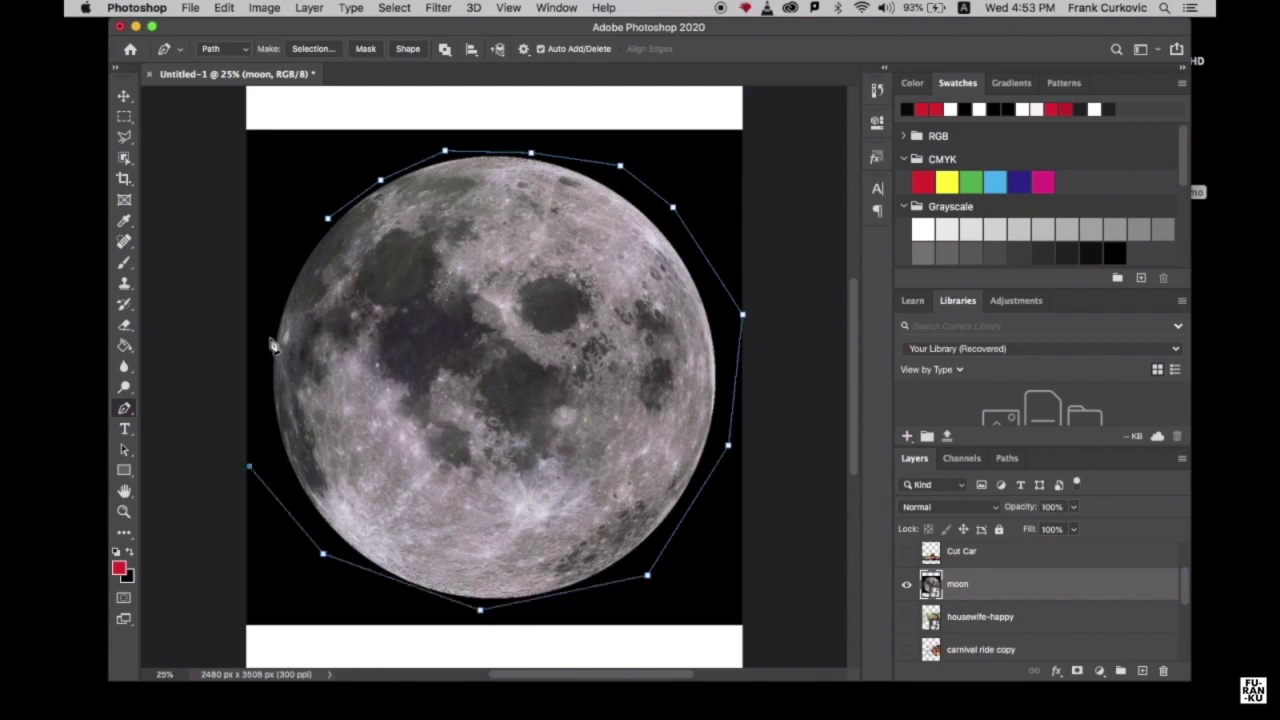
# Undo all anchor points of the rough straight-segment path around the moon
pyautogui.press('super+z')
pyautogui.press('super+z')
pyautogui.press('super+z')
pyautogui.press('super+z')
pyautogui.press('super+z')
pyautogui.press('super+z')
pyautogui.press('super+z')
pyautogui.press('super+z')
pyautogui.press('super+z')
pyautogui.press('super+z')
pyautogui.press('super+z')
pyautogui.press('super+z')
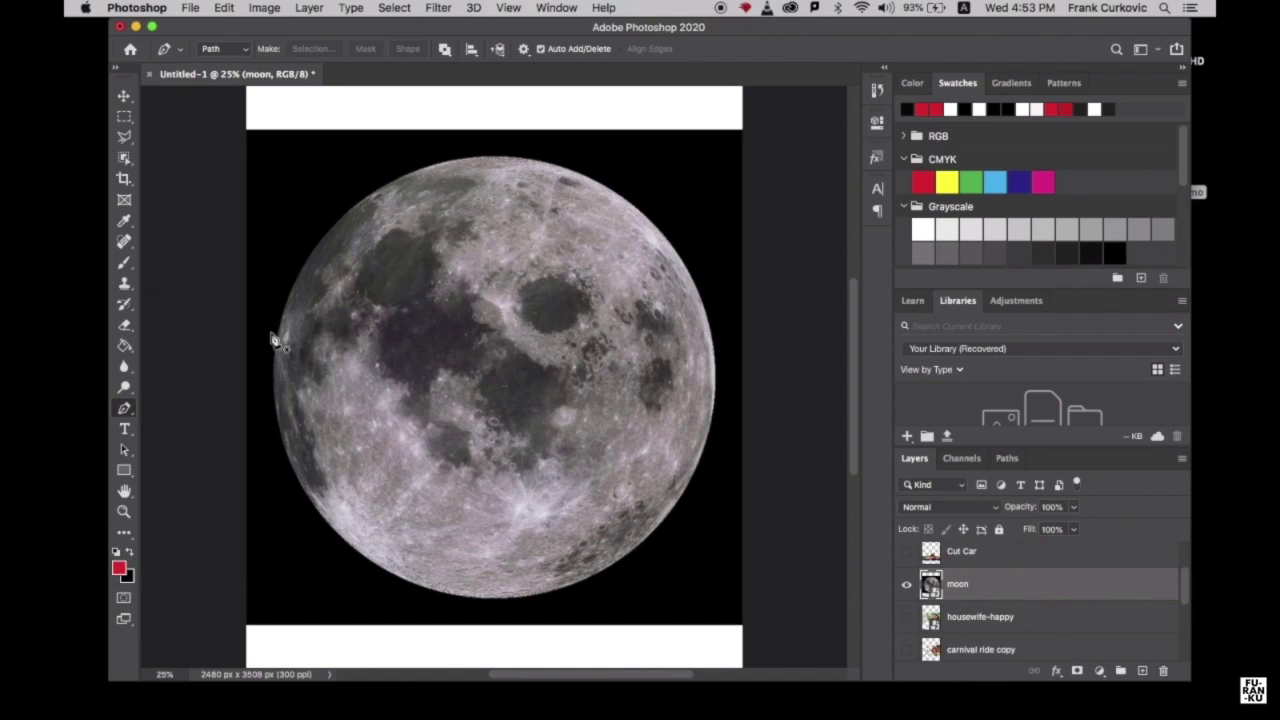
# Trace the moon's outer edge with curved pen segments from its top down along the right side
pyautogui.scroll(5, 274, 340)
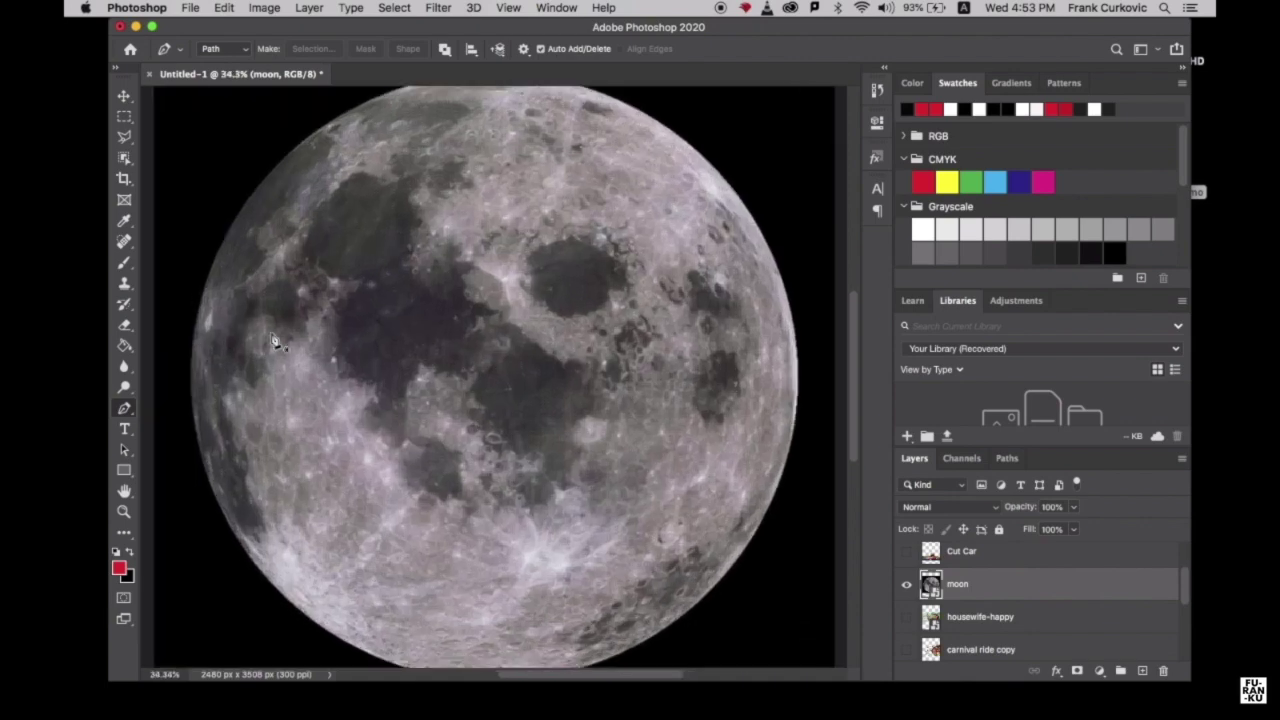
pyautogui.scroll(5, 274, 343)
pyautogui.click(475, 290)
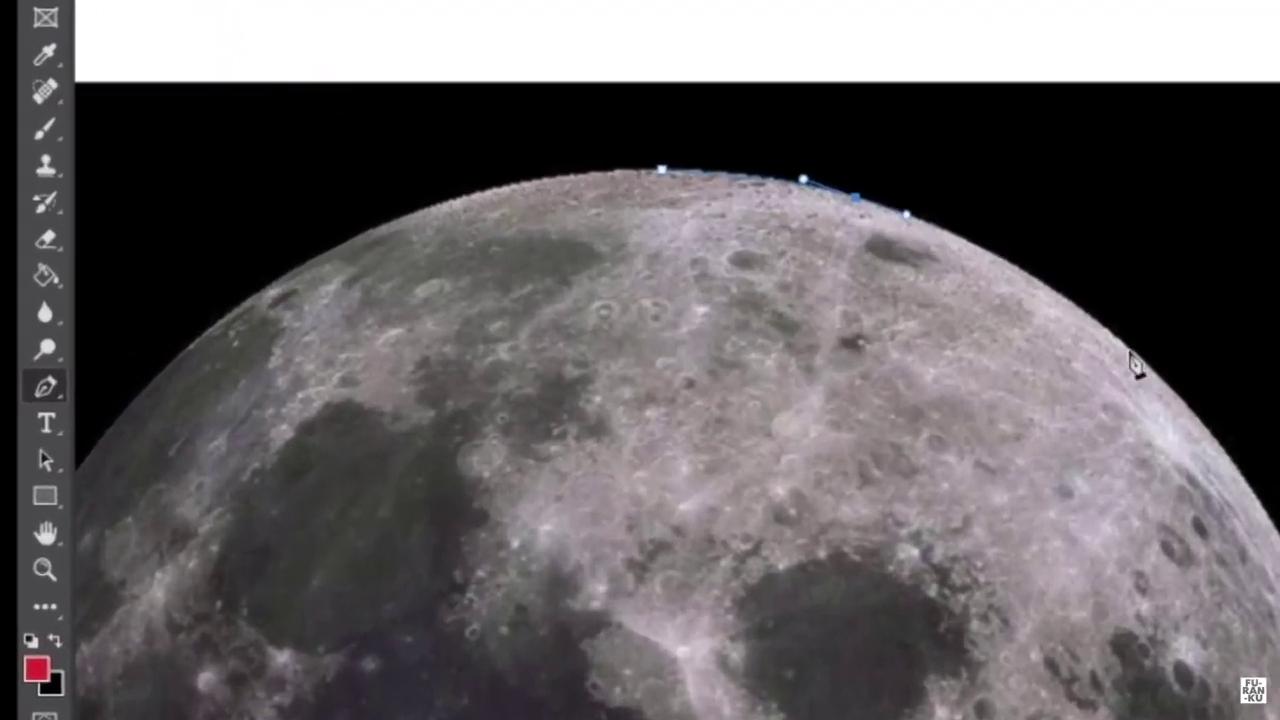
pyautogui.click(735, 387)
pyautogui.click(1208, 430)
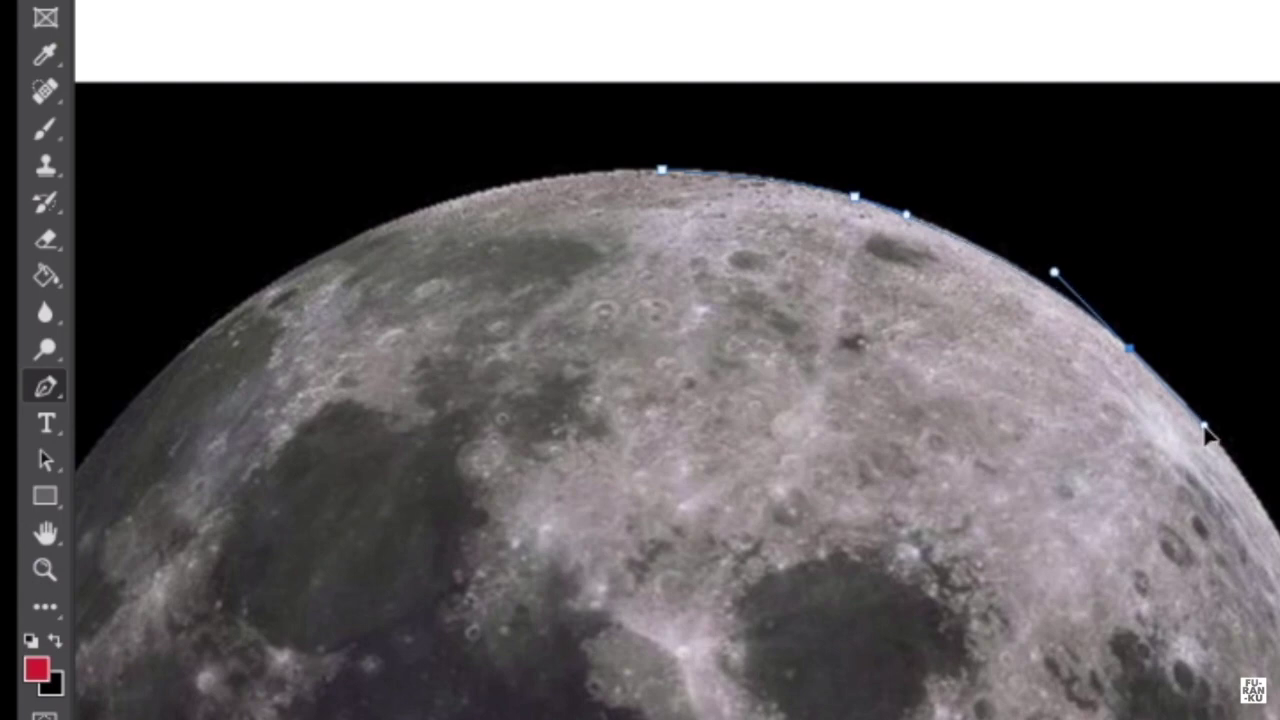
pyautogui.hscroll(5, 1211, 443)
pyautogui.scroll(-5, 930, 275)
pyautogui.moveTo(889, 252); pyautogui.dragTo(928, 349)
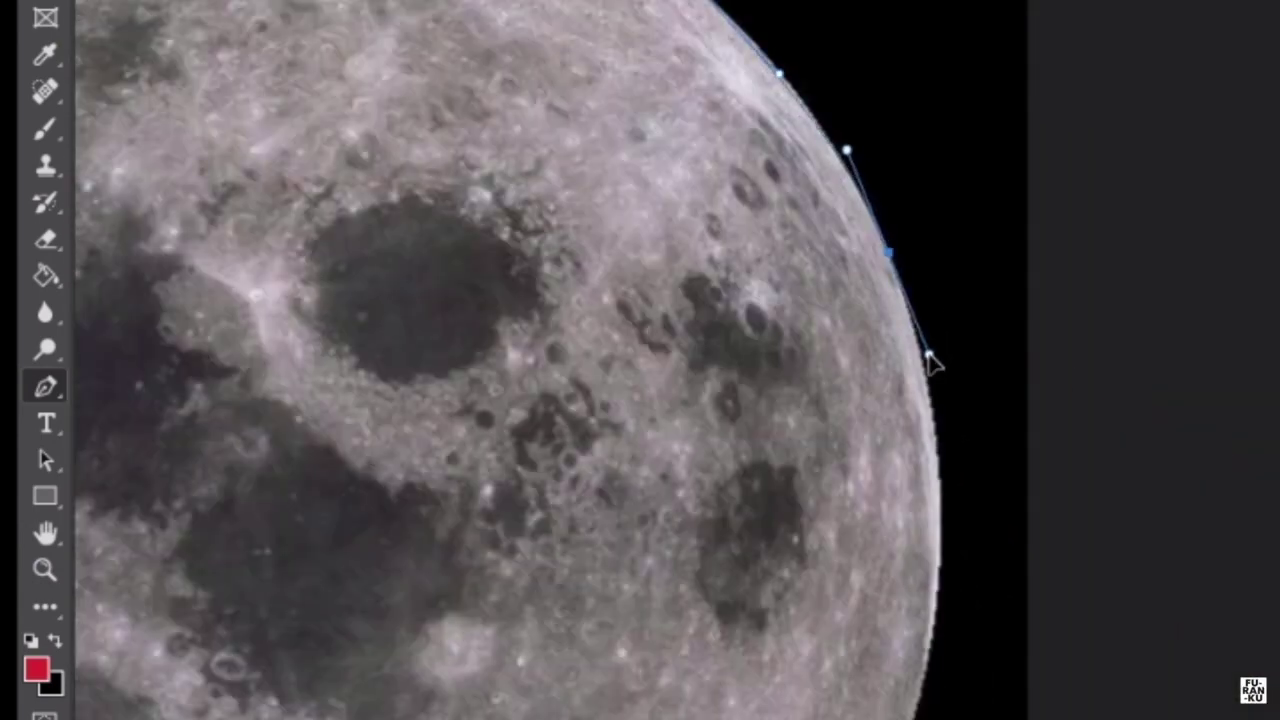
pyautogui.moveTo(927, 646); pyautogui.dragTo(864, 719)
# Continue the curved path along the moon's bottom edge to its lower left, and redirect the last anchor's outgoing handle
pyautogui.scroll(-10, 700, 671)
pyautogui.moveTo(578, 604); pyautogui.dragTo(395, 697)
pyautogui.hscroll(-10, 460, 630)
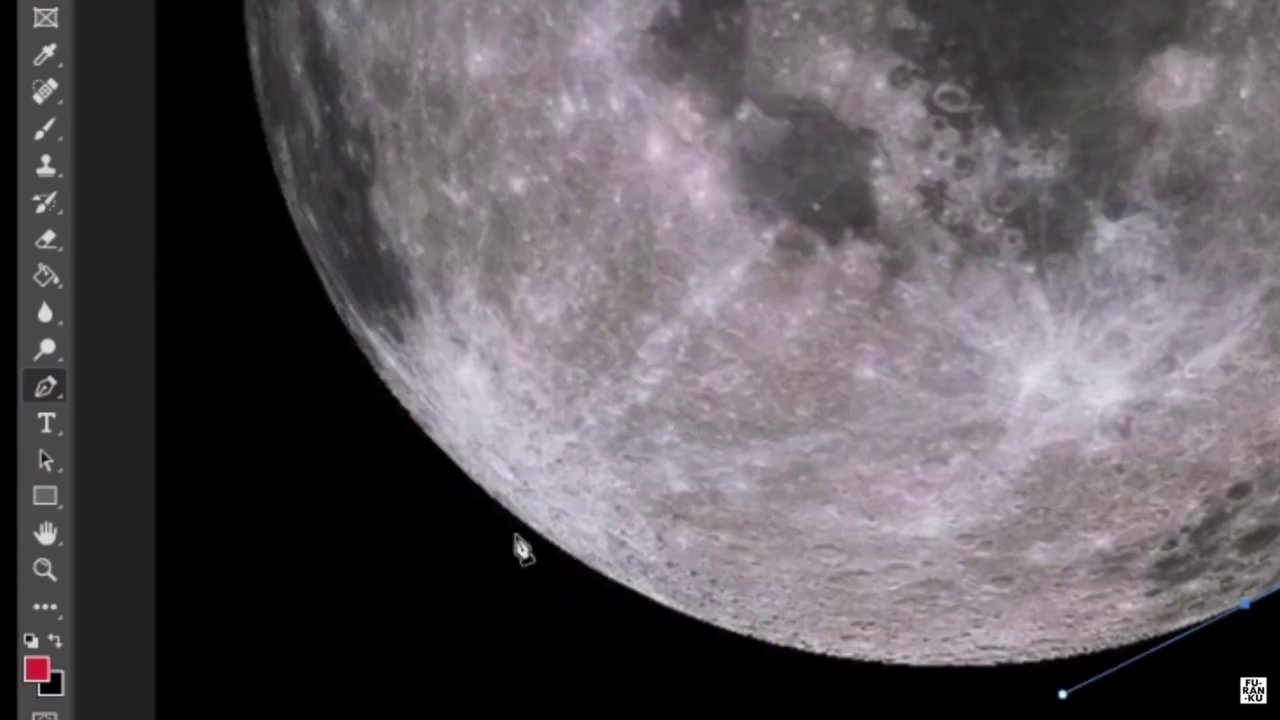
pyautogui.moveTo(525, 523); pyautogui.dragTo(271, 356)
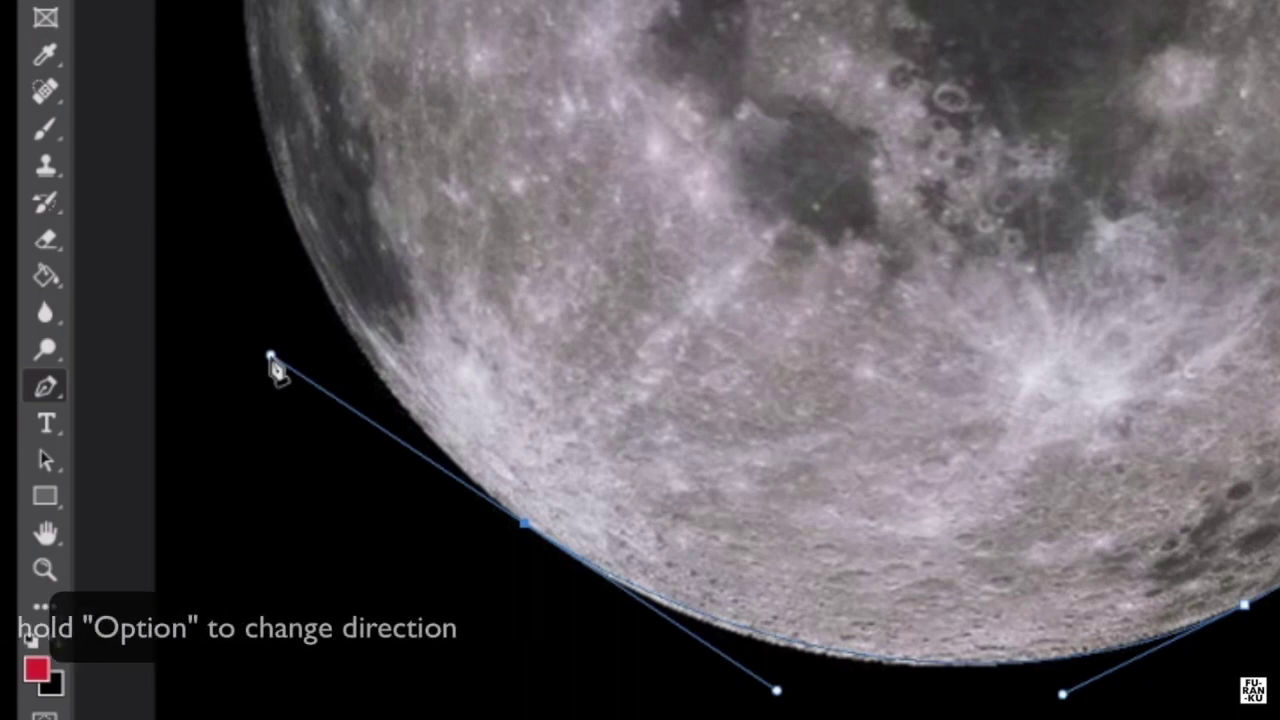
pyautogui.moveTo(271, 358); pyautogui.dragTo(537, 472)
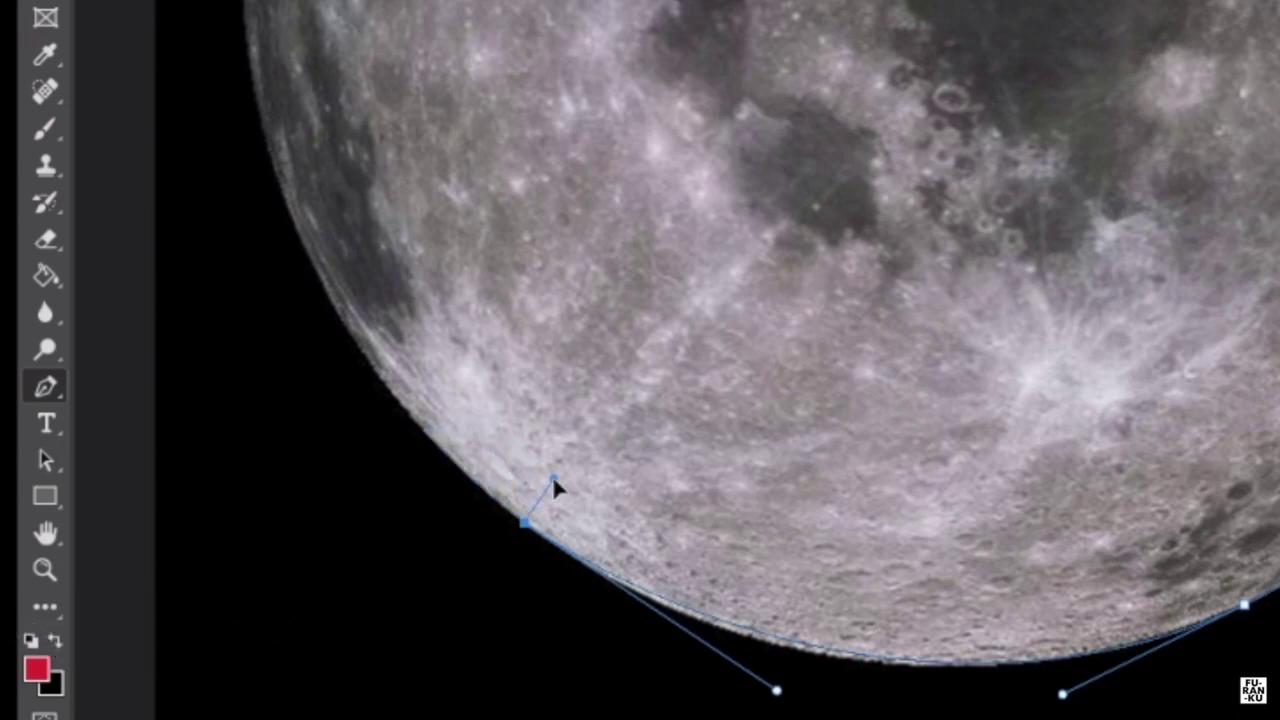
pyautogui.moveTo(552, 480); pyautogui.dragTo(481, 482)
# Trace the moon's left edge with curved segments and close the path at the starting anchor on top
pyautogui.moveTo(330, 300); pyautogui.dragTo(283, 196)
pyautogui.scroll(3, 283, 196)
pyautogui.moveTo(271, 34); pyautogui.dragTo(340, 0)
pyautogui.scroll(3, 717, 360)
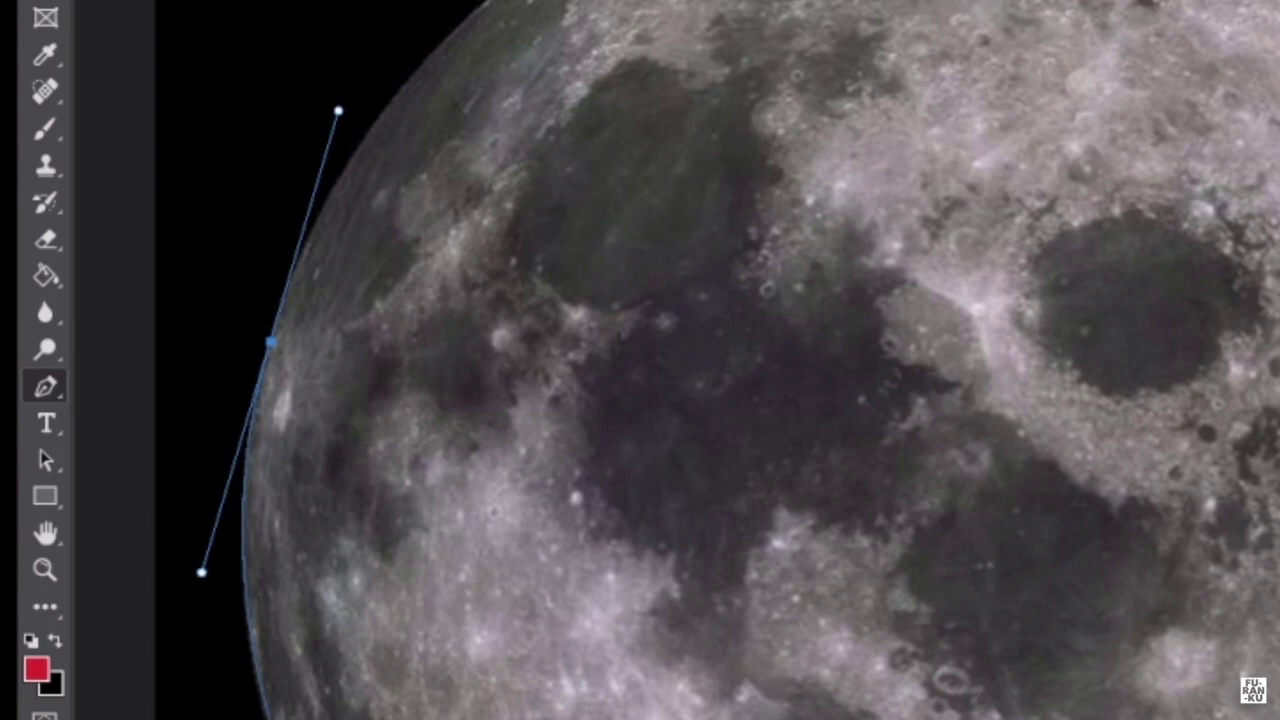
pyautogui.moveTo(540, 2); pyautogui.dragTo(590, 0)
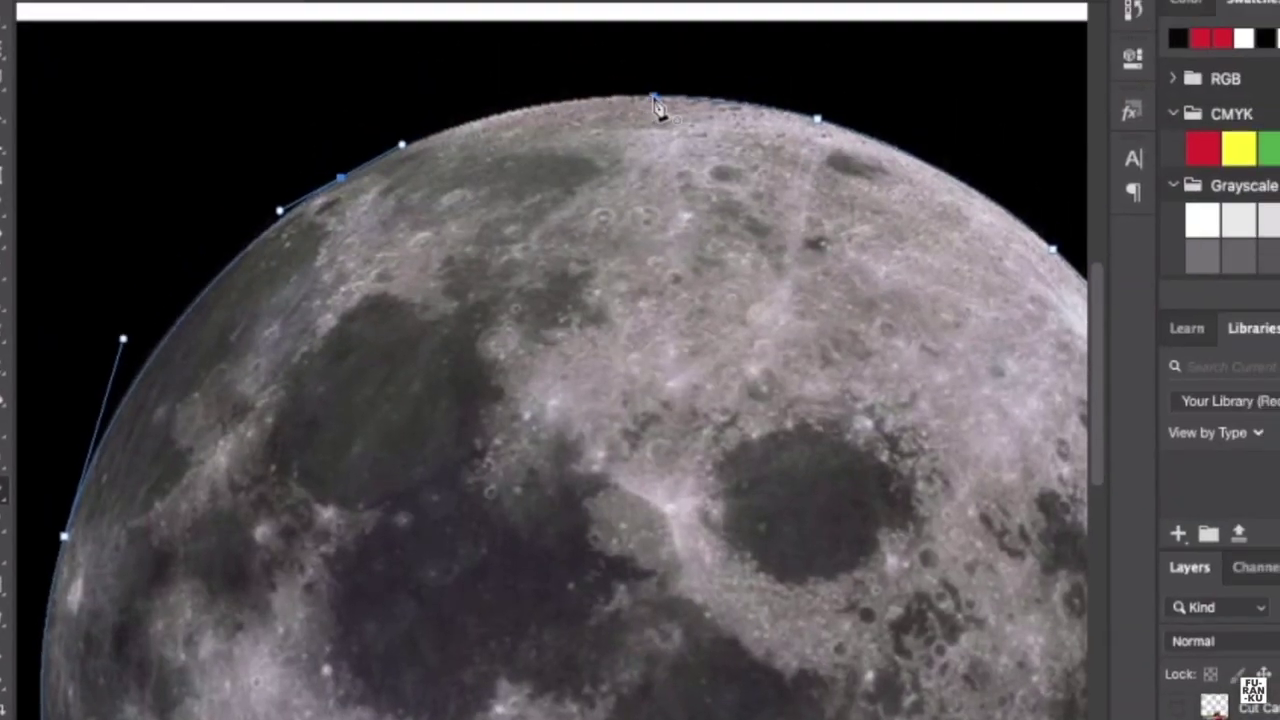
pyautogui.moveTo(654, 98); pyautogui.dragTo(770, 102)
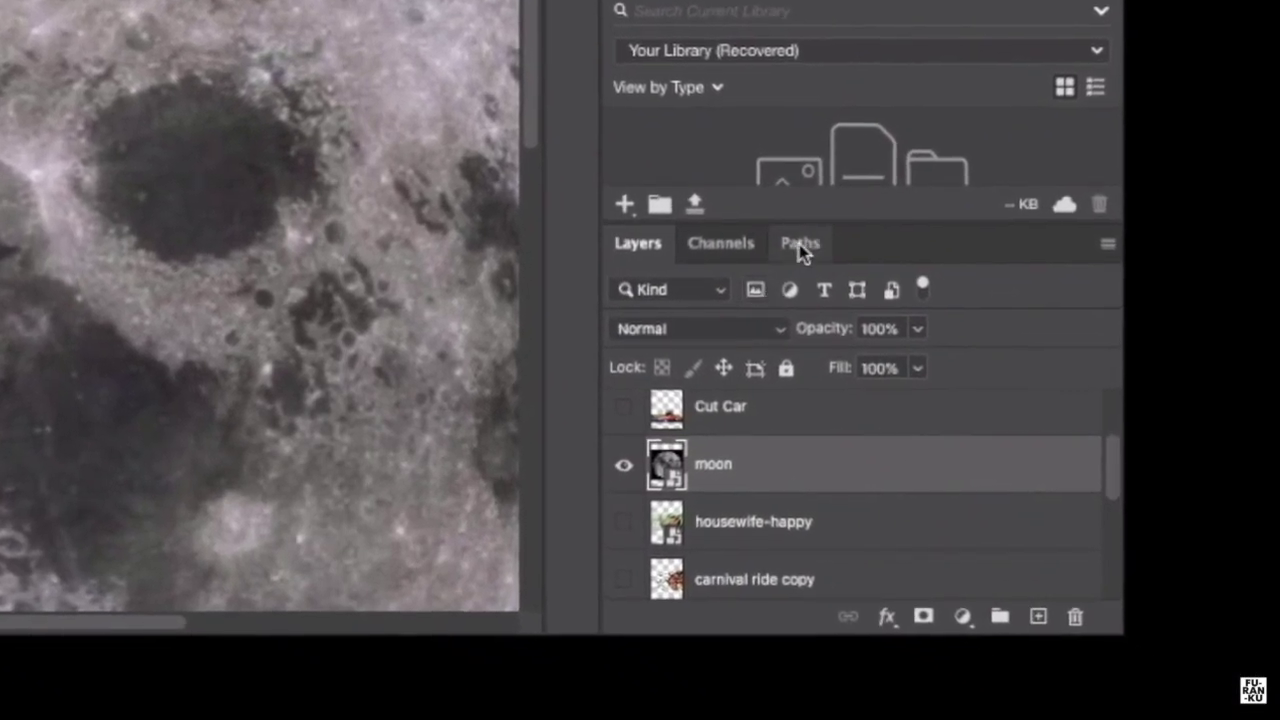
# Load the moon's work path as a selection and add it as a layer mask to the moon layer
pyautogui.click(800, 246)
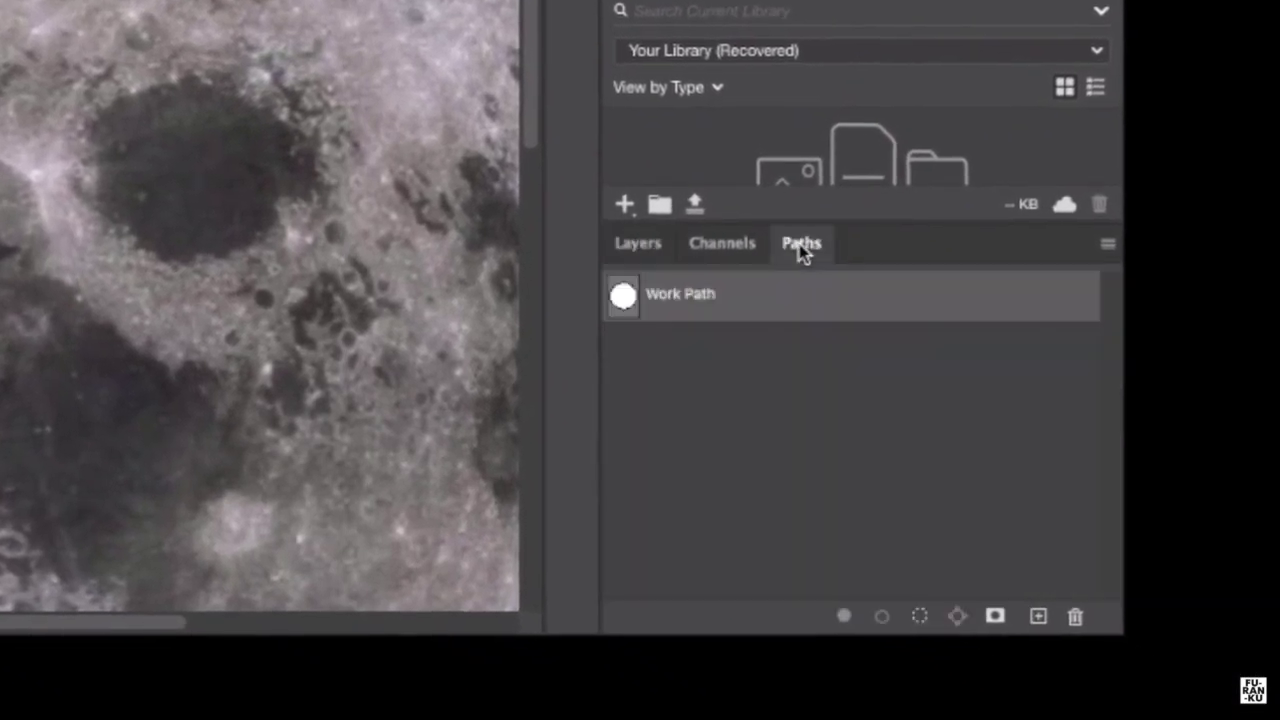
pyautogui.click(920, 620)
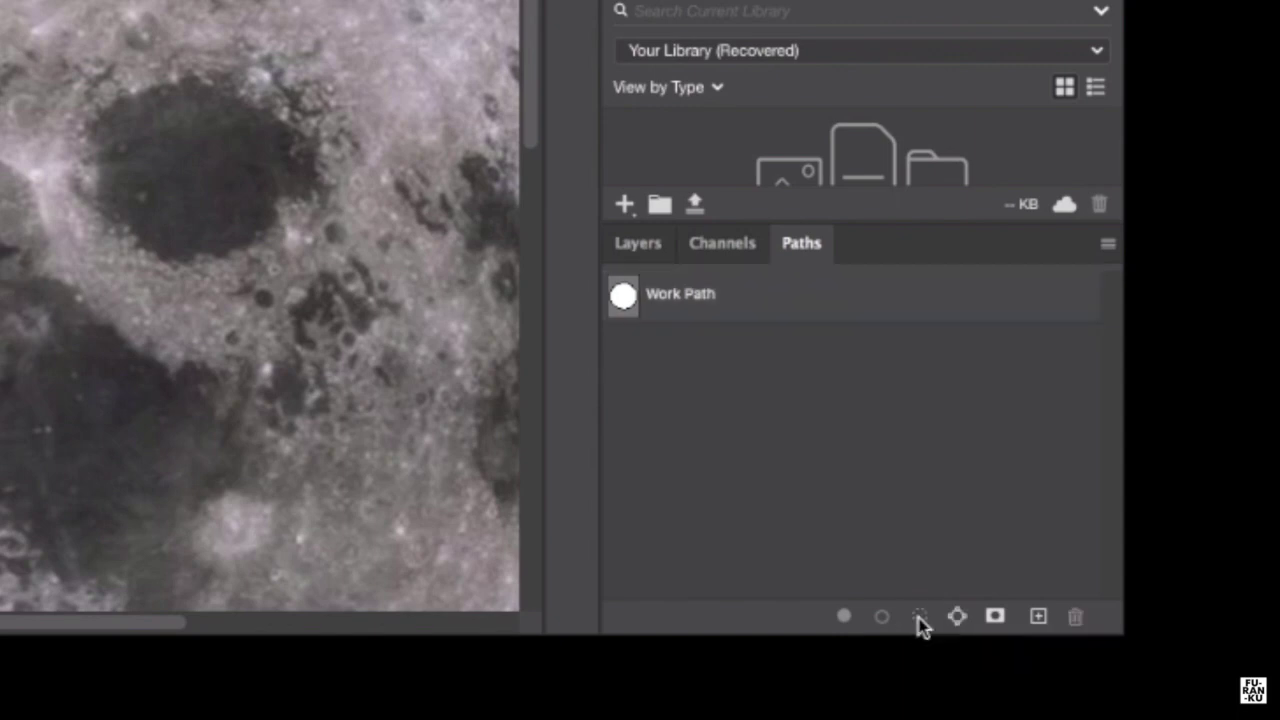
pyautogui.click(640, 254)
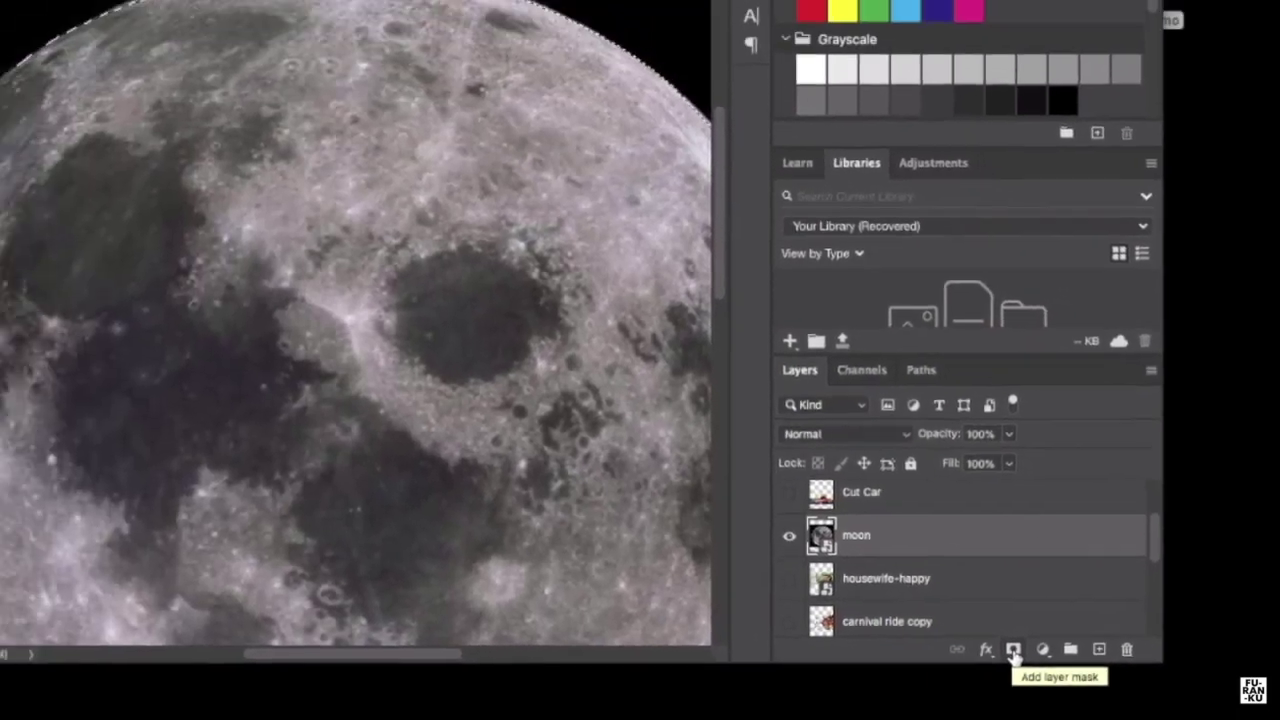
pyautogui.click(923, 617)
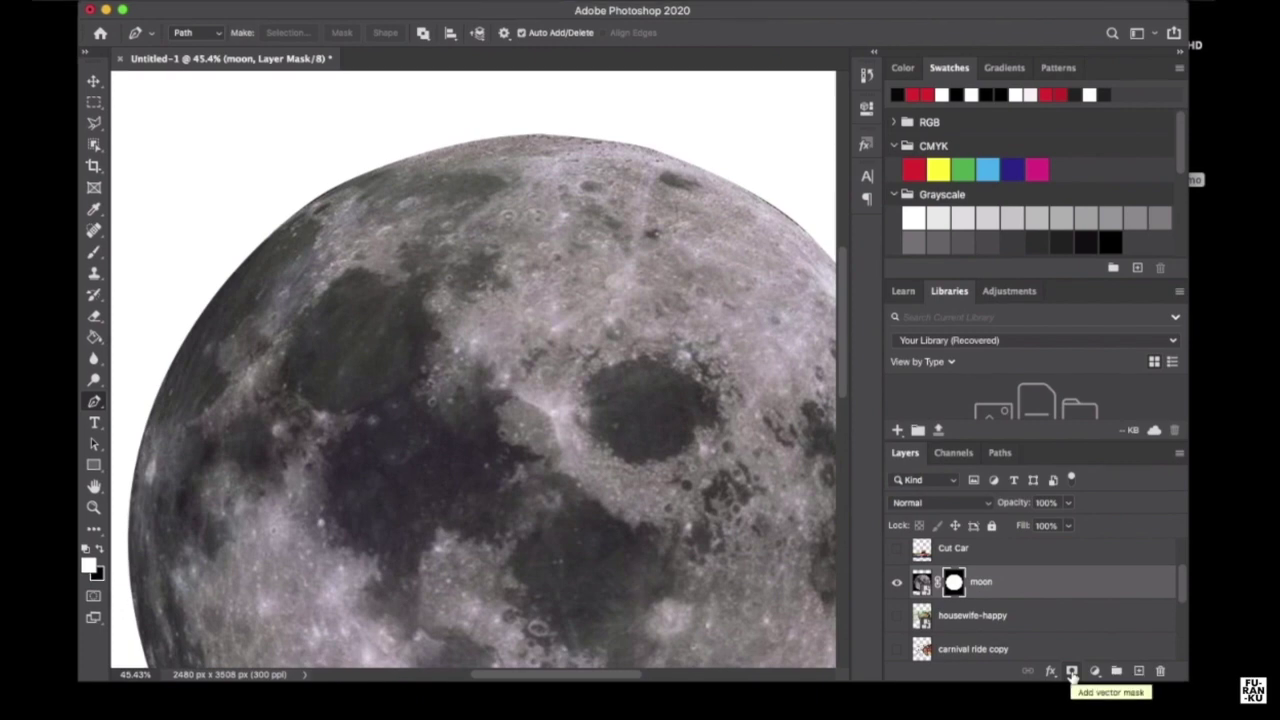
# Enlarge the masked moon to span the page width and position it in the middle of the page
pyautogui.press('super+0')
pyautogui.click(94, 81)
pyautogui.press('super+t')
pyautogui.moveTo(681, 173); pyautogui.dragTo(771, 82)
pyautogui.press('Return')
pyautogui.moveTo(476, 326); pyautogui.dragTo(430, 405)
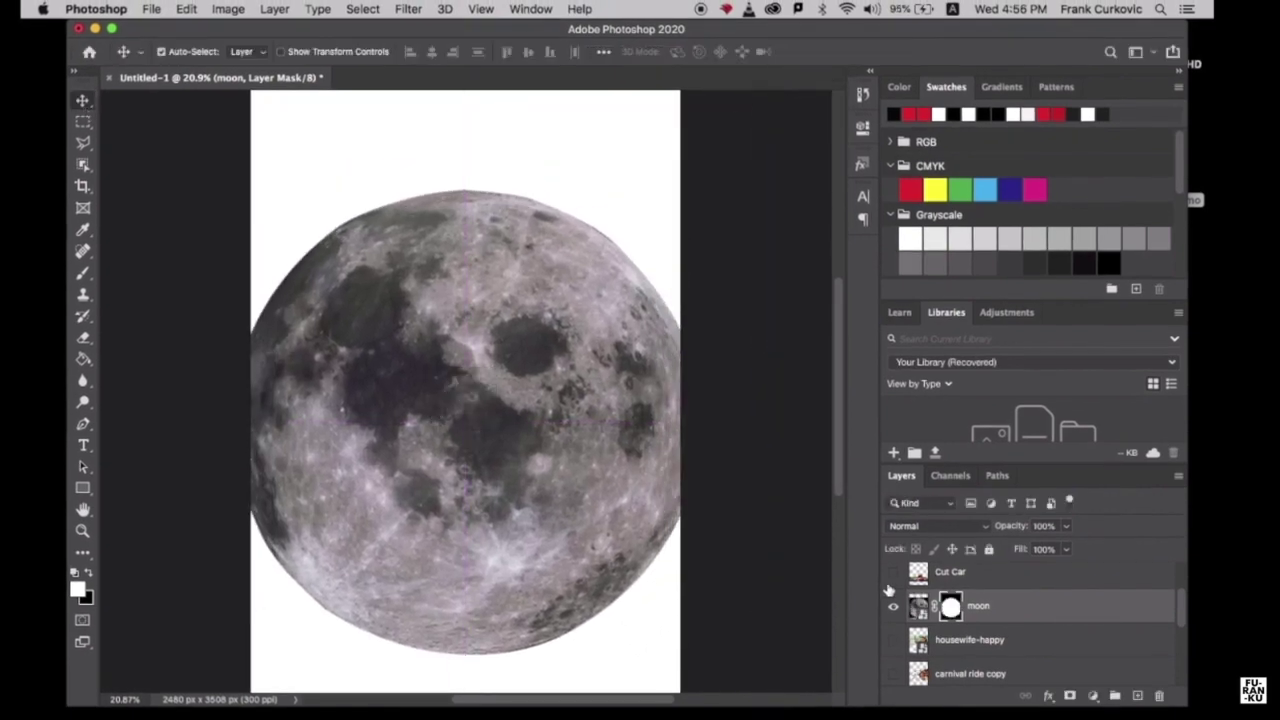
# Show the Cut Car layer, move it to the bottom of the page and enlarge it to about 107%
pyautogui.click(893, 575)
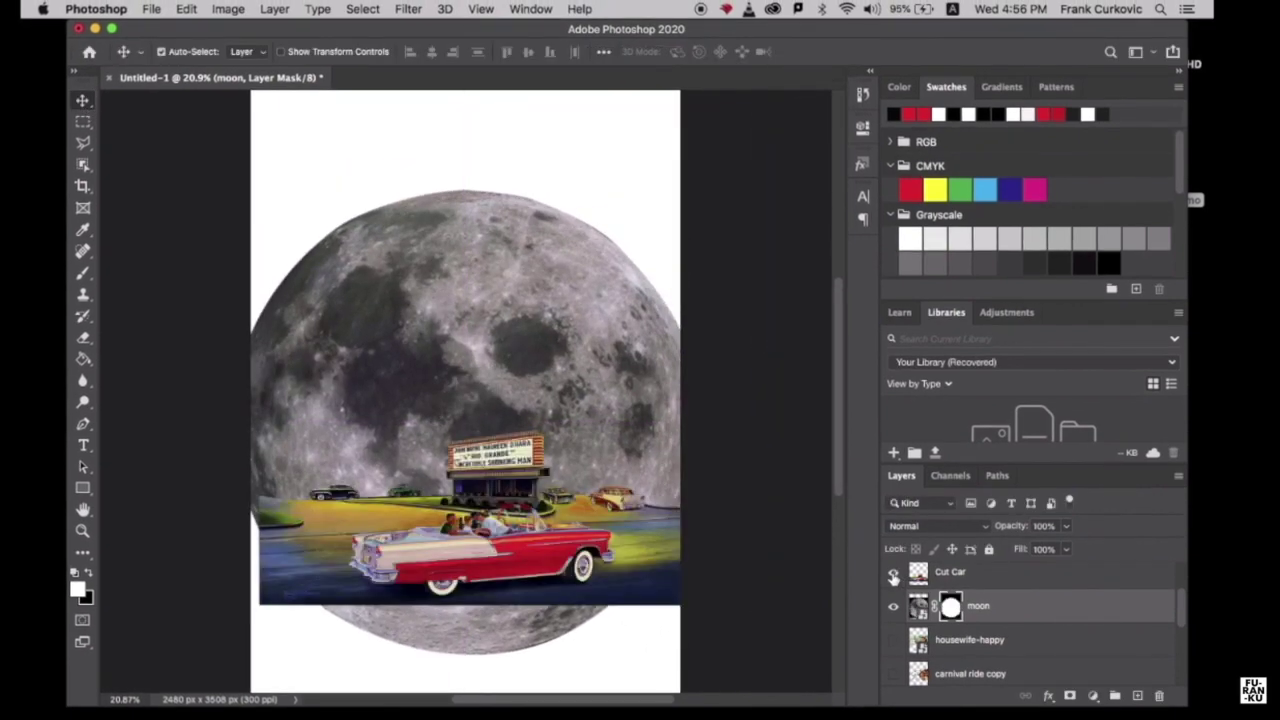
pyautogui.moveTo(573, 550); pyautogui.dragTo(549, 625)
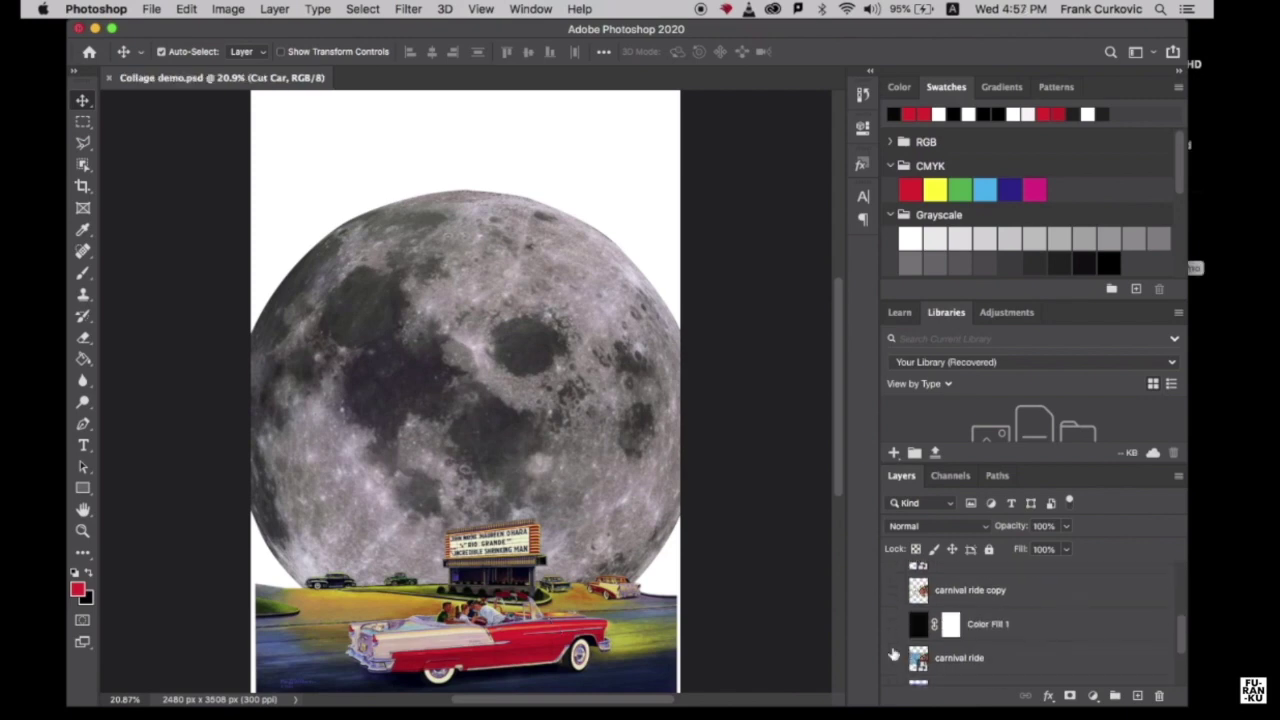
pyautogui.scroll(2, 975, 638)
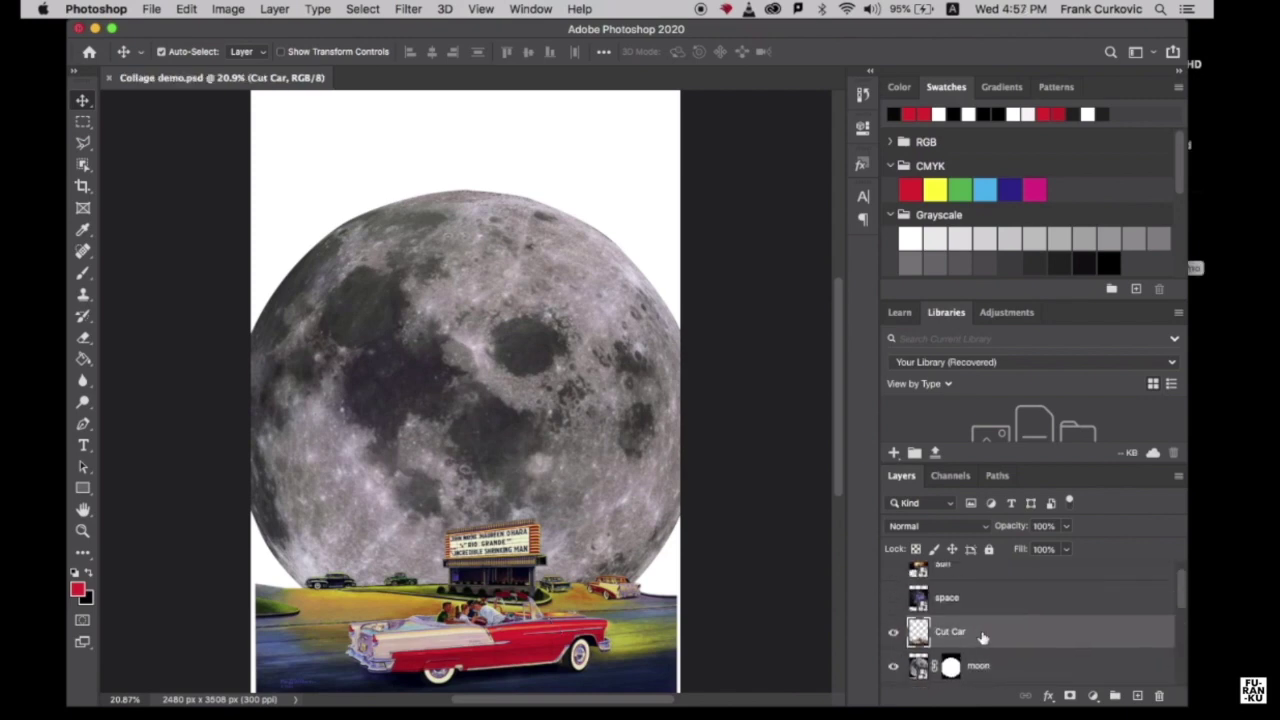
pyautogui.press('super+t')
pyautogui.moveTo(677, 515); pyautogui.dragTo(691, 505)
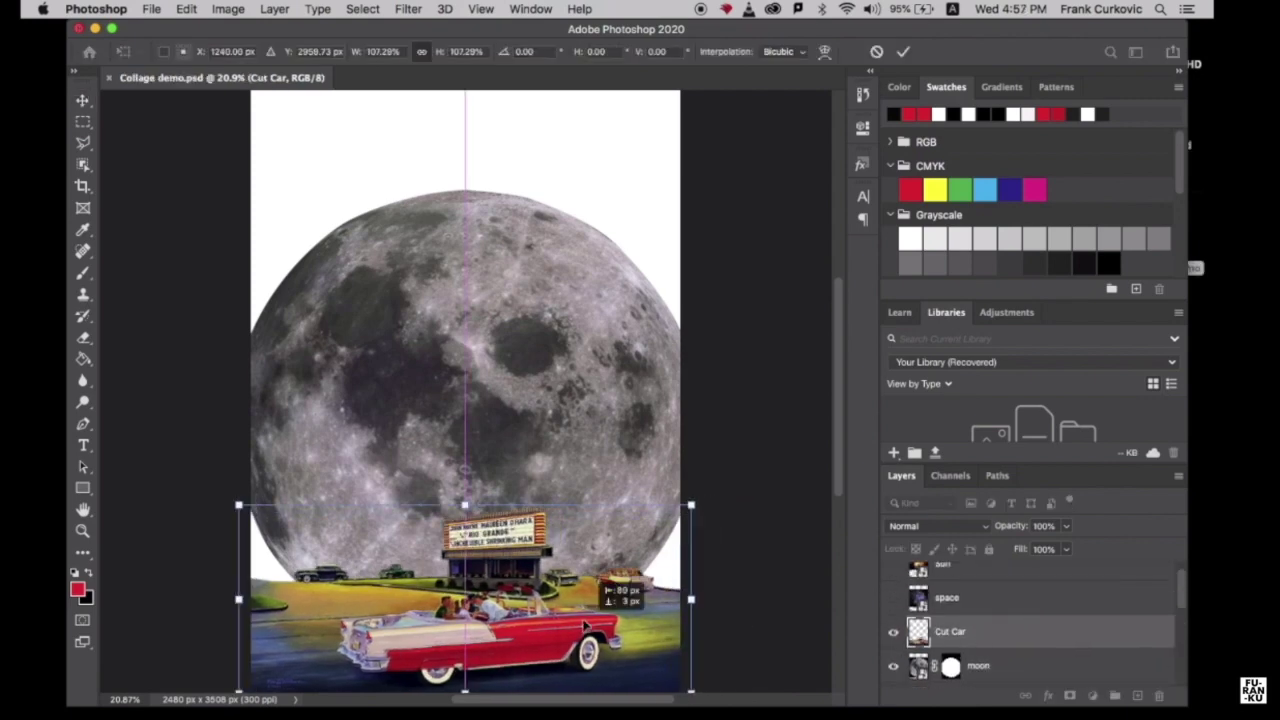
# Show the space layer and place it beneath the moon layer in the stacking order
pyautogui.click(893, 597)
pyautogui.moveTo(975, 600); pyautogui.dragTo(993, 682)
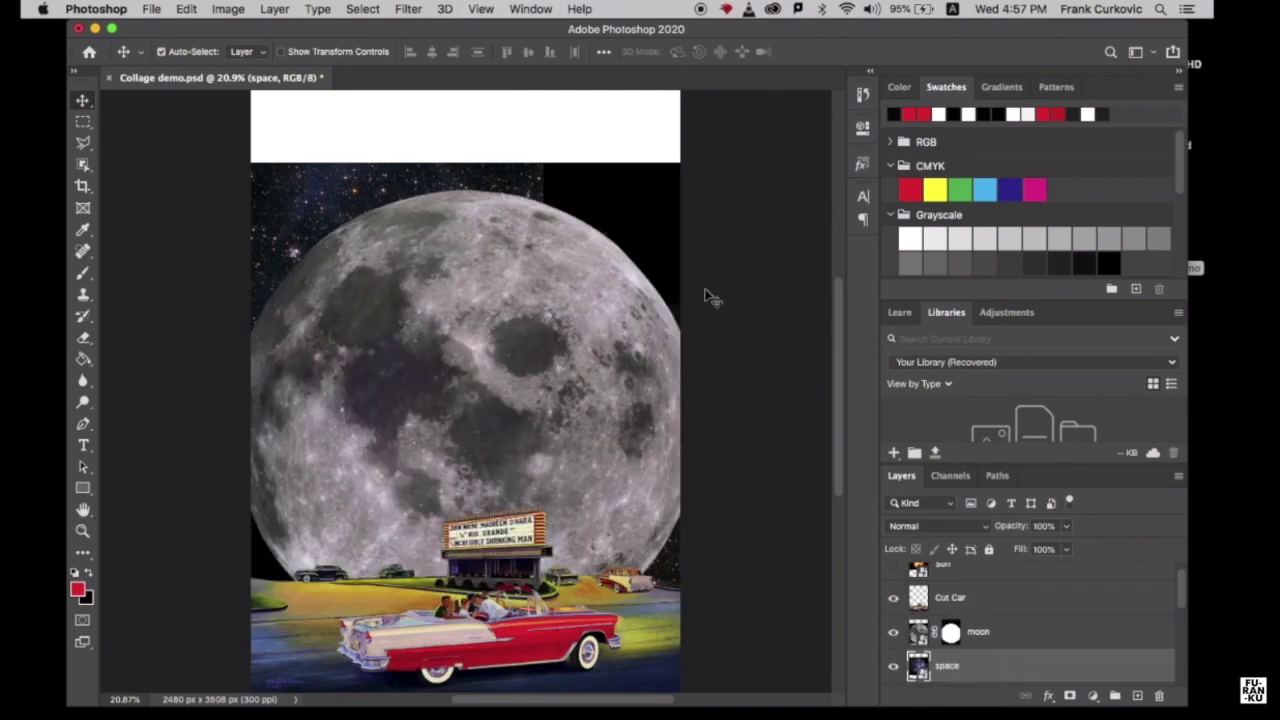
# Enlarge and rotate the space image to fill the whole canvas, hiding the moon and Cut Car layers while adjusting it
pyautogui.click(893, 632)
pyautogui.click(893, 598)
pyautogui.press('super+t')
pyautogui.moveTo(680, 618); pyautogui.dragTo(885, 705)
pyautogui.scroll(3, 465, 390)
pyautogui.press('super+0')
pyautogui.moveTo(323, 243); pyautogui.dragTo(245, 175)
pyautogui.moveTo(466, 250); pyautogui.dragTo(489, 239)
pyautogui.moveTo(830, 162); pyautogui.dragTo(185, 570)
pyautogui.moveTo(406, 428); pyautogui.dragTo(368, 361)
pyautogui.moveTo(183, 526); pyautogui.dragTo(137, 551)
pyautogui.moveTo(358, 508); pyautogui.dragTo(363, 482)
pyautogui.press('Return')
pyautogui.click(893, 631)
pyautogui.click(893, 597)
# Move the moon lower on the page, behind the car scene
pyautogui.click(980, 628)
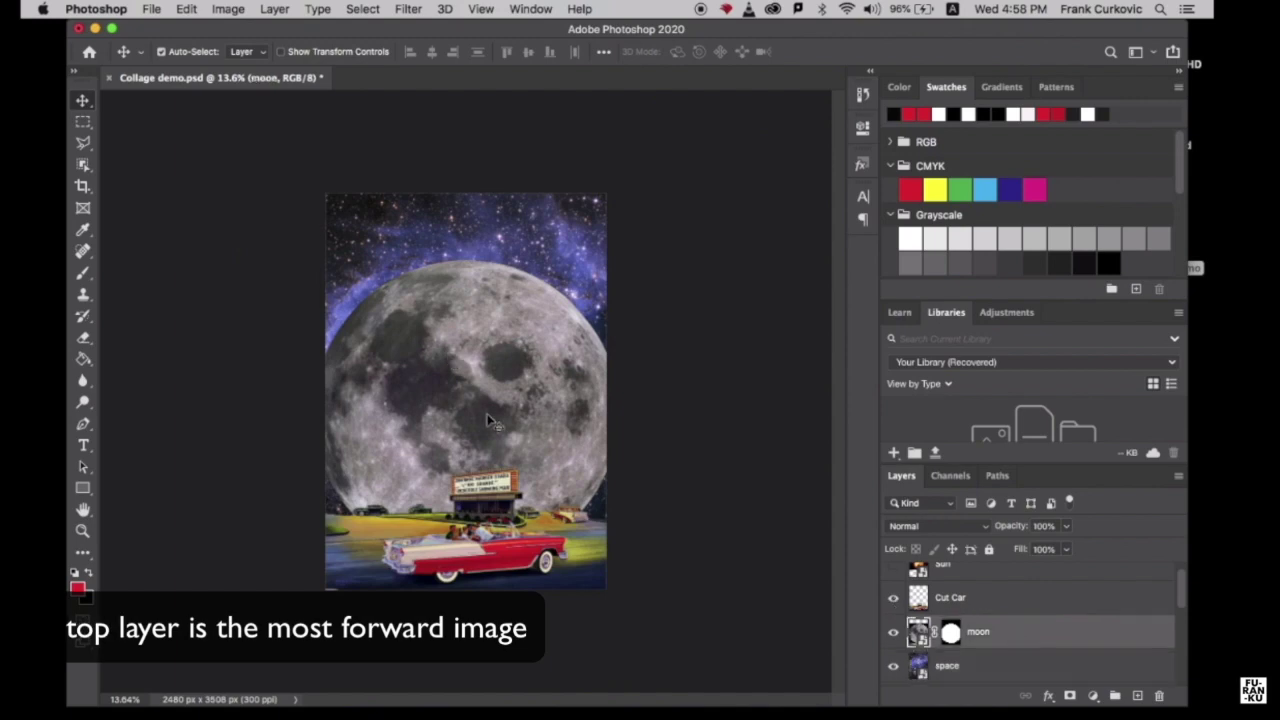
pyautogui.moveTo(482, 412); pyautogui.dragTo(477, 463)
# Move the carnival ride copy layer above the Cut Car layer and make it visible
pyautogui.scroll(-4, 973, 600)
pyautogui.moveTo(969, 642); pyautogui.dragTo(984, 582)
pyautogui.scroll(2, 971, 600)
pyautogui.scroll(1, 986, 592)
# Rotate the carnival ride copy to about -83°, scale it to about 116% and place it at the page's upper right
pyautogui.press('super+t')
pyautogui.moveTo(579, 345); pyautogui.dragTo(593, 275)
pyautogui.press('super+plus')
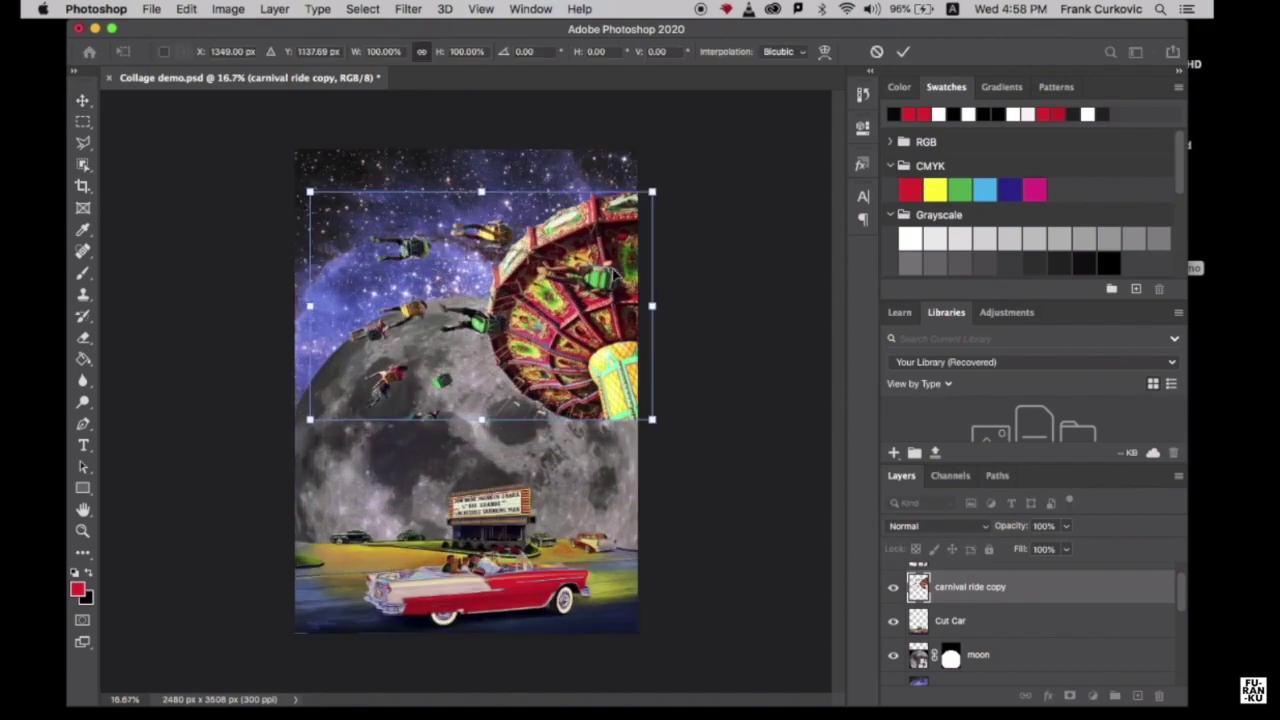
pyautogui.press('super+plus')
pyautogui.moveTo(746, 262); pyautogui.dragTo(334, 166)
pyautogui.moveTo(491, 284); pyautogui.dragTo(588, 270)
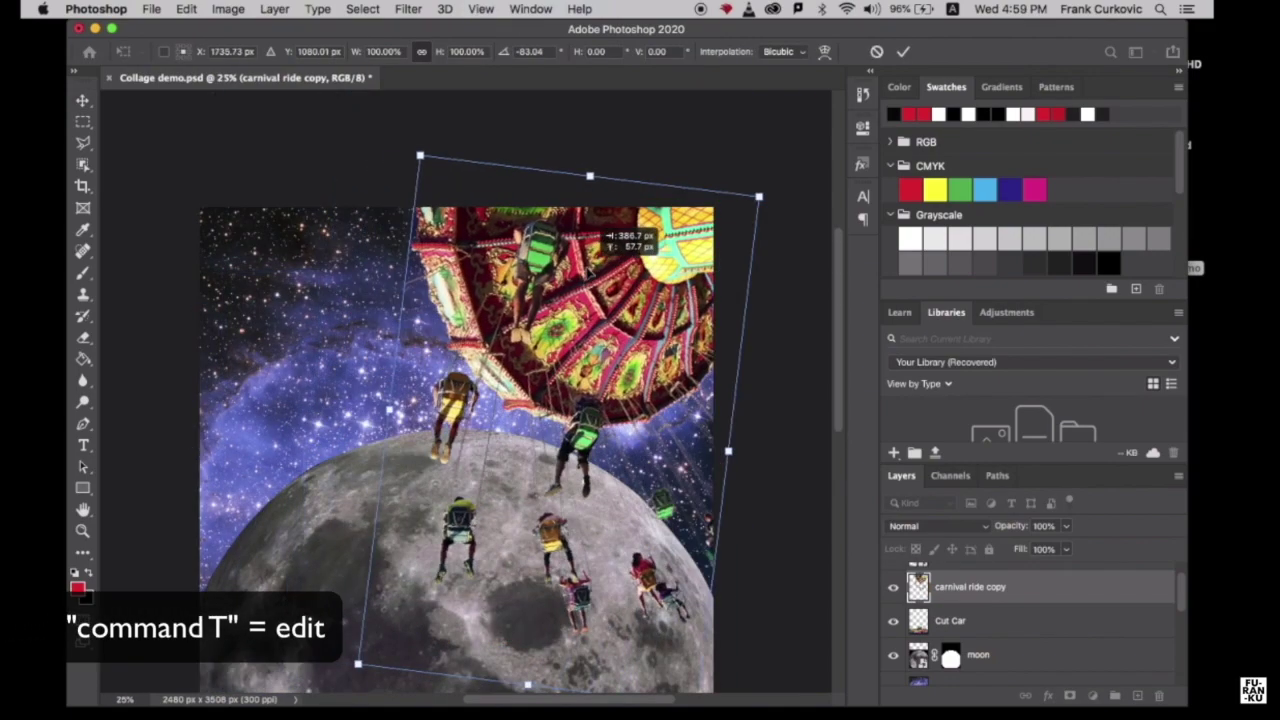
pyautogui.scroll(-4, 589, 271)
pyautogui.moveTo(361, 473); pyautogui.dragTo(298, 545)
pyautogui.press('super+minus')
pyautogui.moveTo(525, 232); pyautogui.dragTo(533, 230)
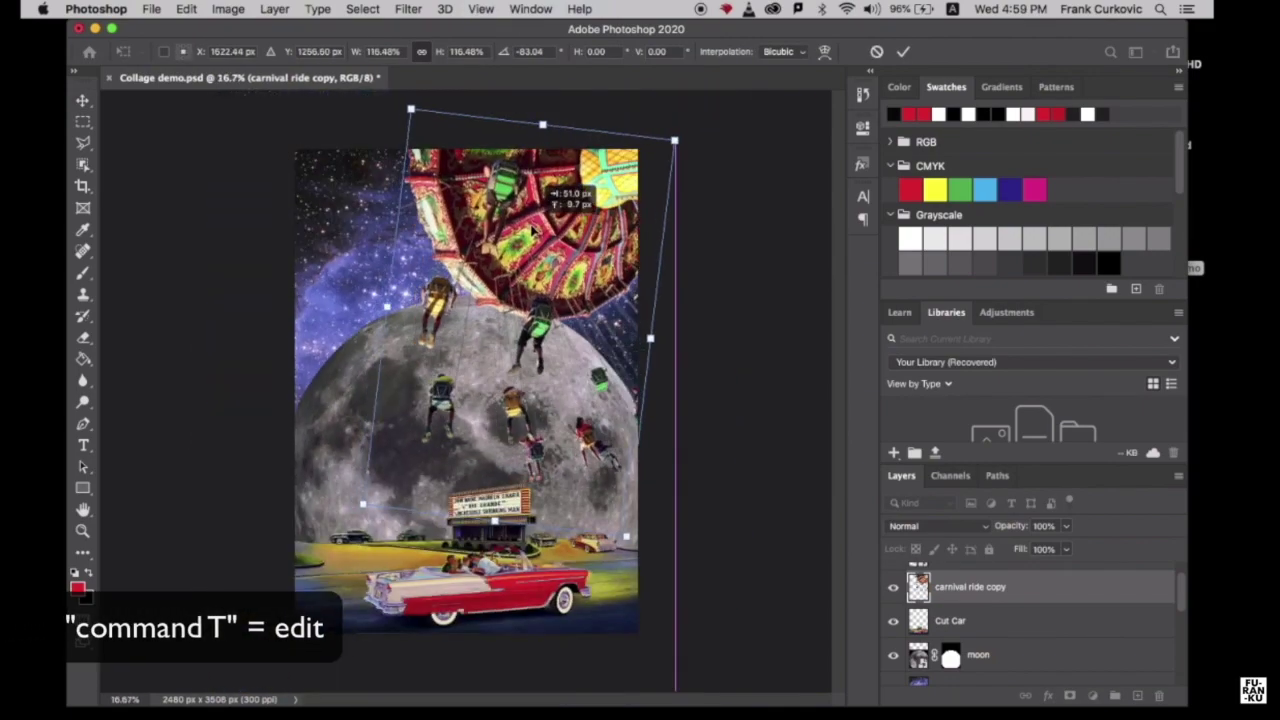
# Move the moon down and to the left so it runs partly off the page
pyautogui.click(978, 654)
pyautogui.moveTo(363, 420); pyautogui.dragTo(302, 494)
# Rotate the carnival ride copy by about 28° and enlarge it to about 105%
pyautogui.click(968, 587)
pyautogui.press('super+t')
pyautogui.moveTo(662, 108); pyautogui.dragTo(764, 200)
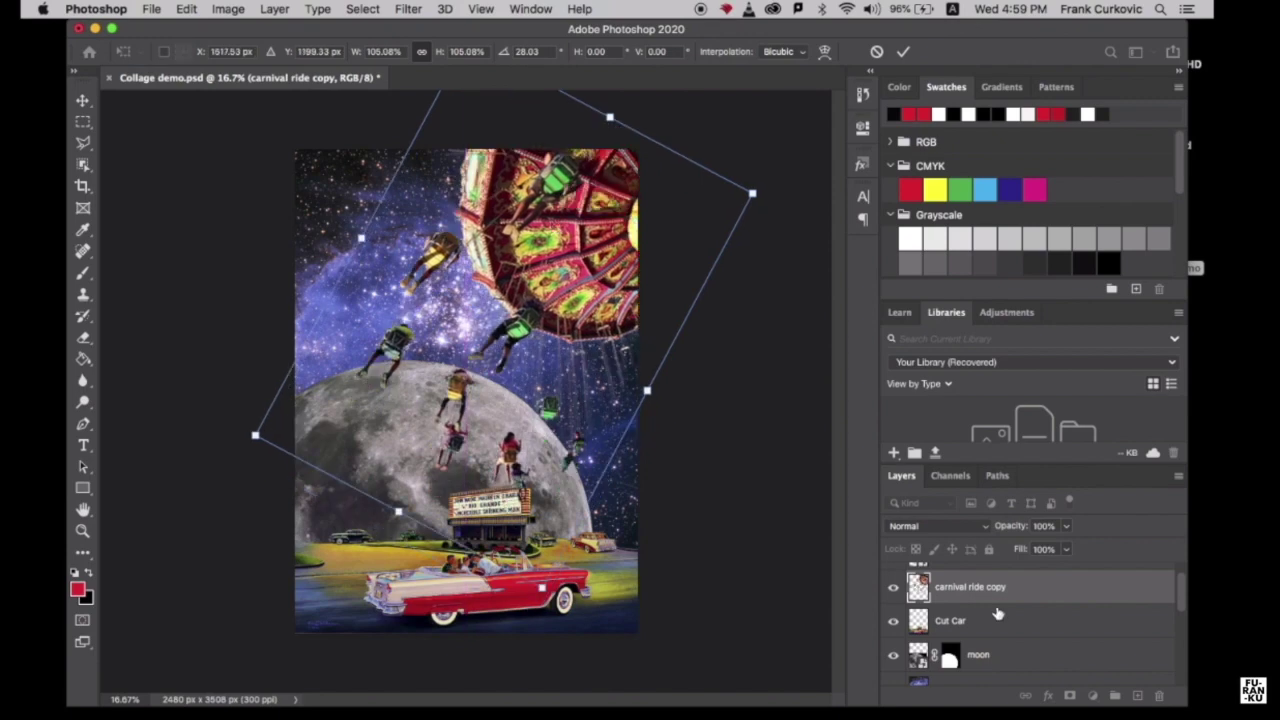
pyautogui.press('Return')
# Tilt the carnival ride copy back so its riders hang downward, and reposition it against the page's top edge
pyautogui.moveTo(997, 613); pyautogui.dragTo(975, 586)
pyautogui.moveTo(558, 257); pyautogui.dragTo(550, 240)
pyautogui.hotkey('ctrl', 't')
pyautogui.moveTo(266, 545); pyautogui.dragTo(414, 639)
pyautogui.moveTo(531, 256); pyautogui.dragTo(542, 228)
pyautogui.press('Return')
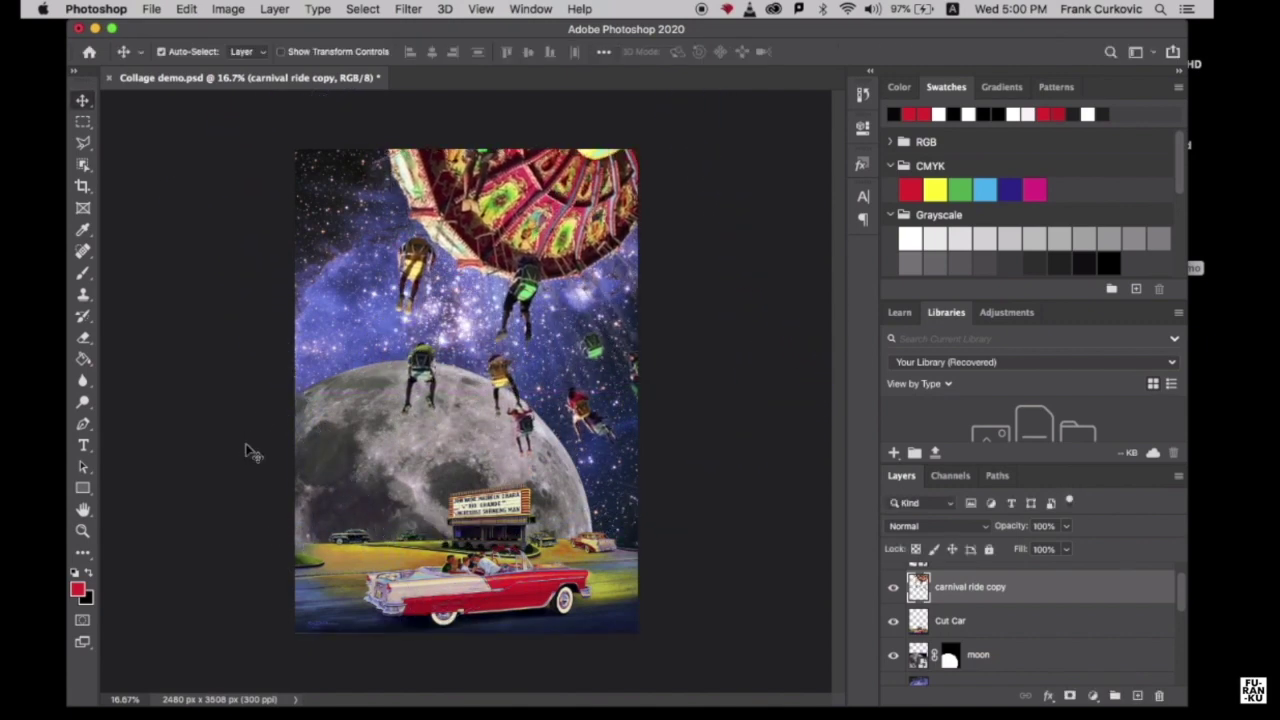
pyautogui.click(455, 592)
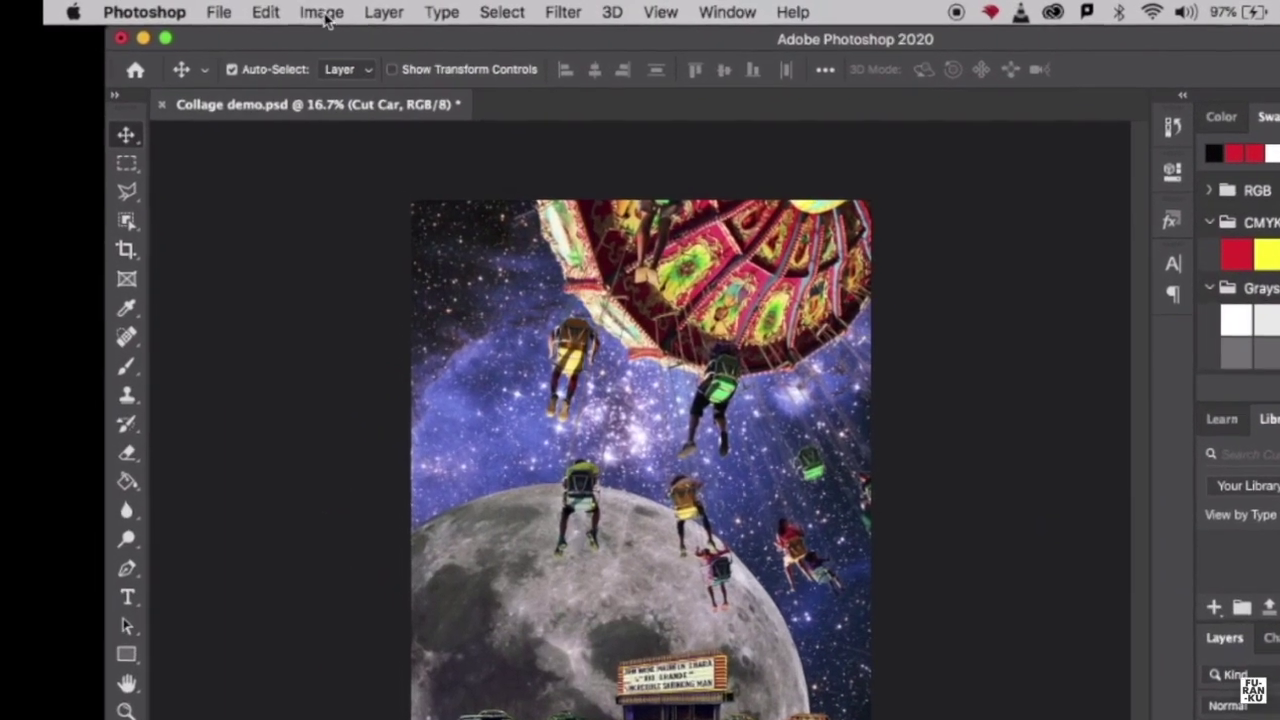
pyautogui.click(228, 9)
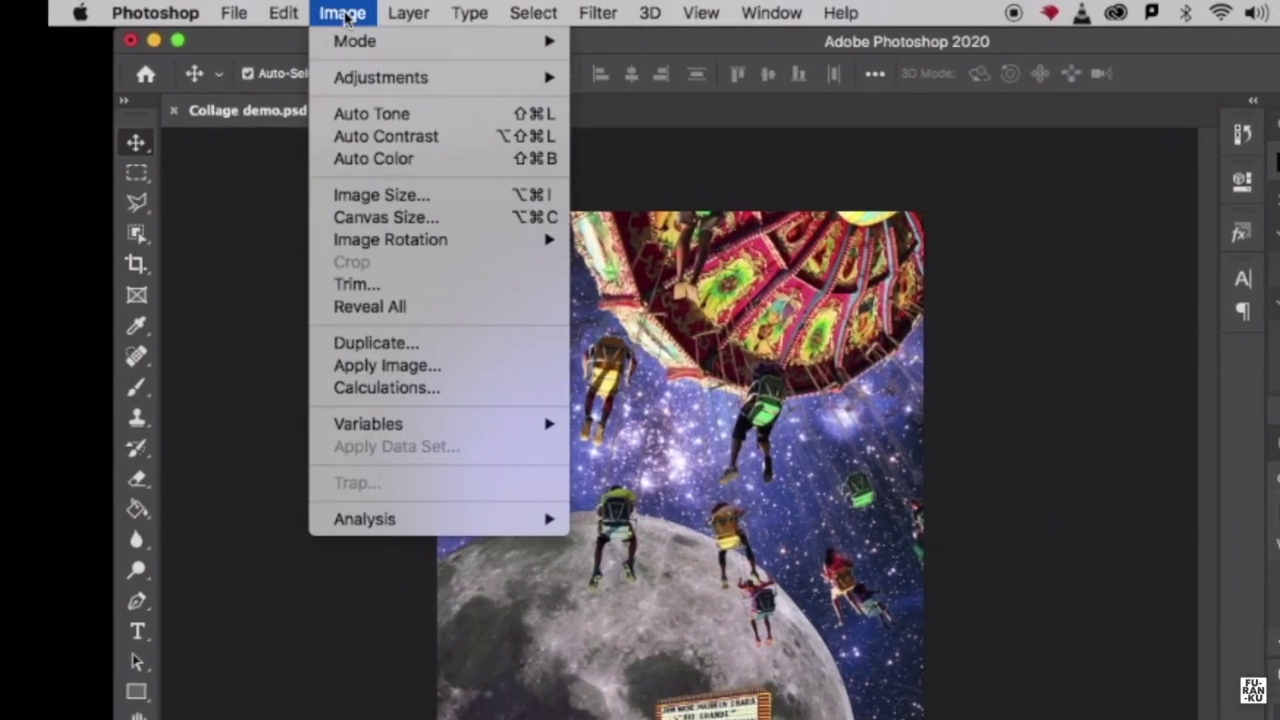
pyautogui.moveTo(386, 241)
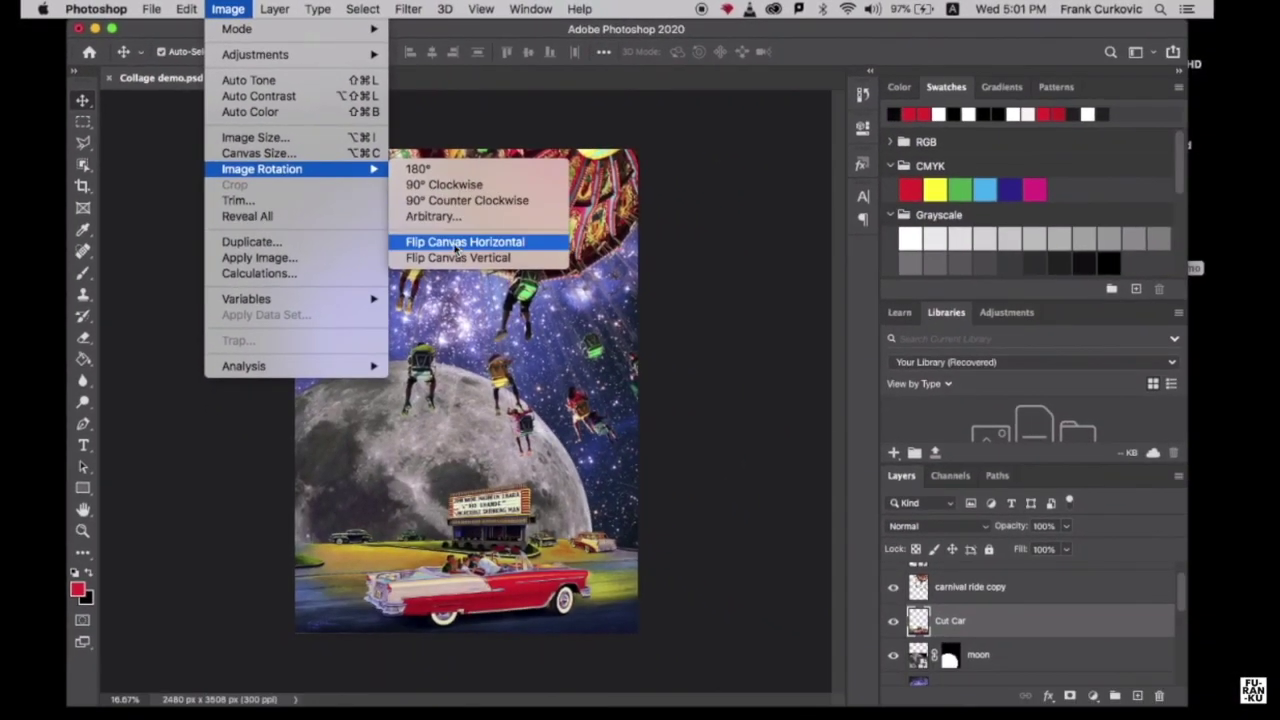
pyautogui.click(175, 172)
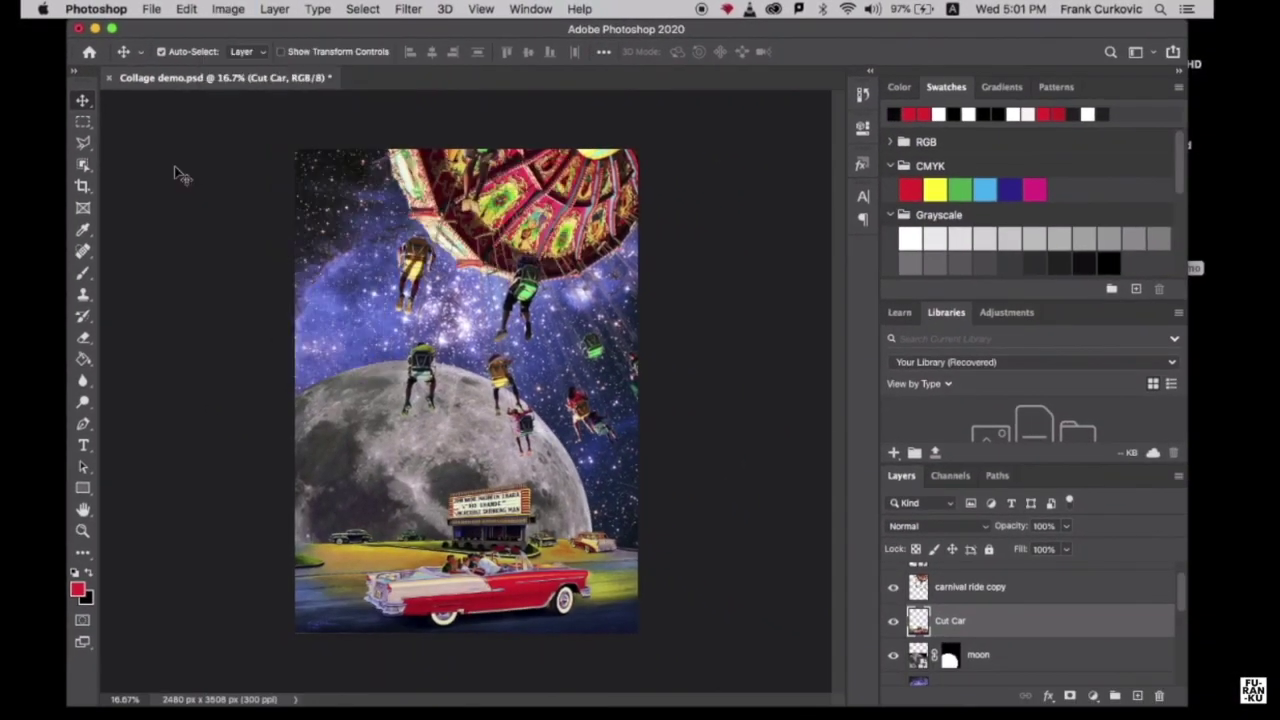
# Nudge the moon slightly up and to the left behind the drive-in scene
pyautogui.moveTo(348, 476); pyautogui.dragTo(338, 447)
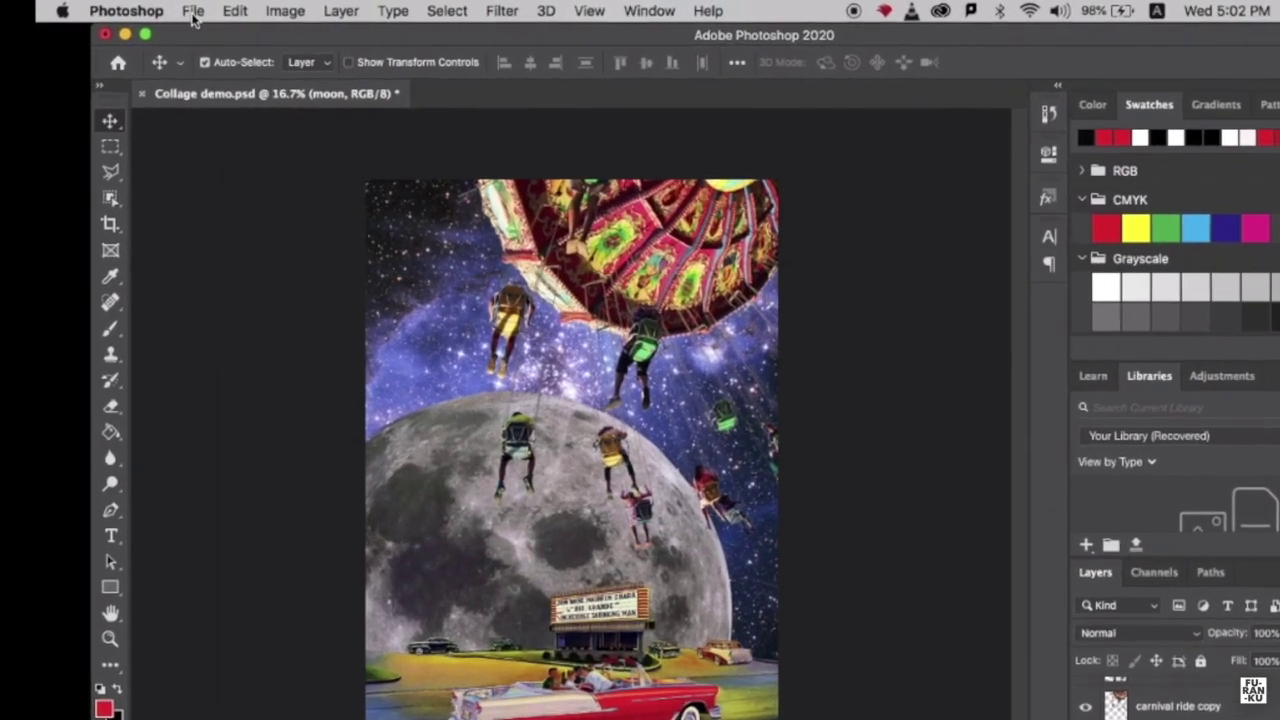
# Export the collage to the Desktop as "Collage demo.jpg" in JPG format at 100% quality, 2480 x 3508 px
pyautogui.click(151, 9)
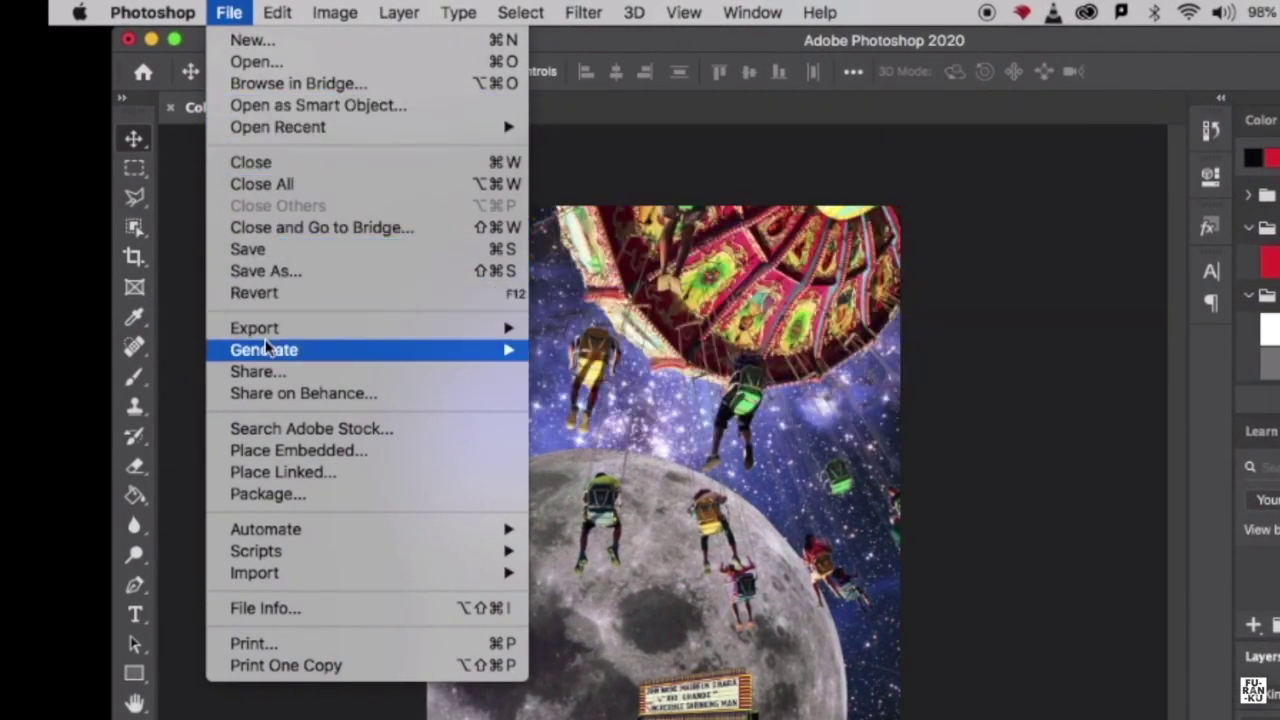
pyautogui.moveTo(262, 331)
pyautogui.click(592, 350)
pyautogui.click(1279, 194)
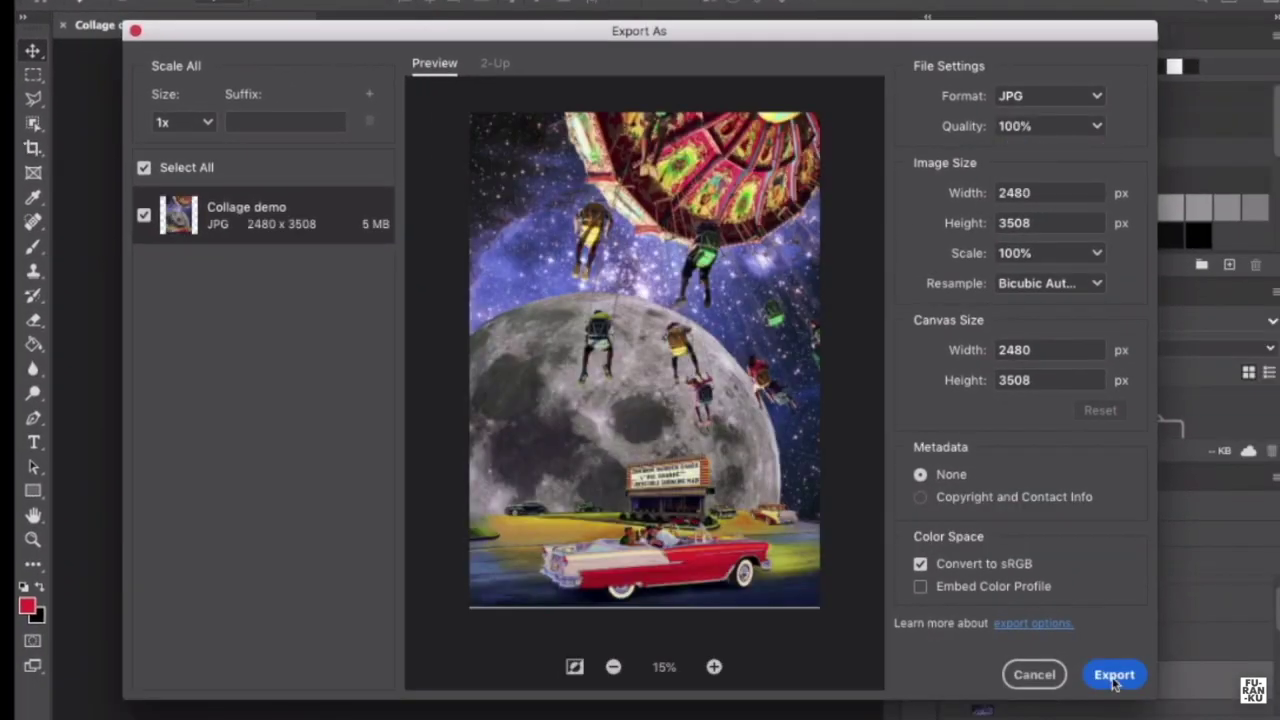
pyautogui.click(1114, 675)
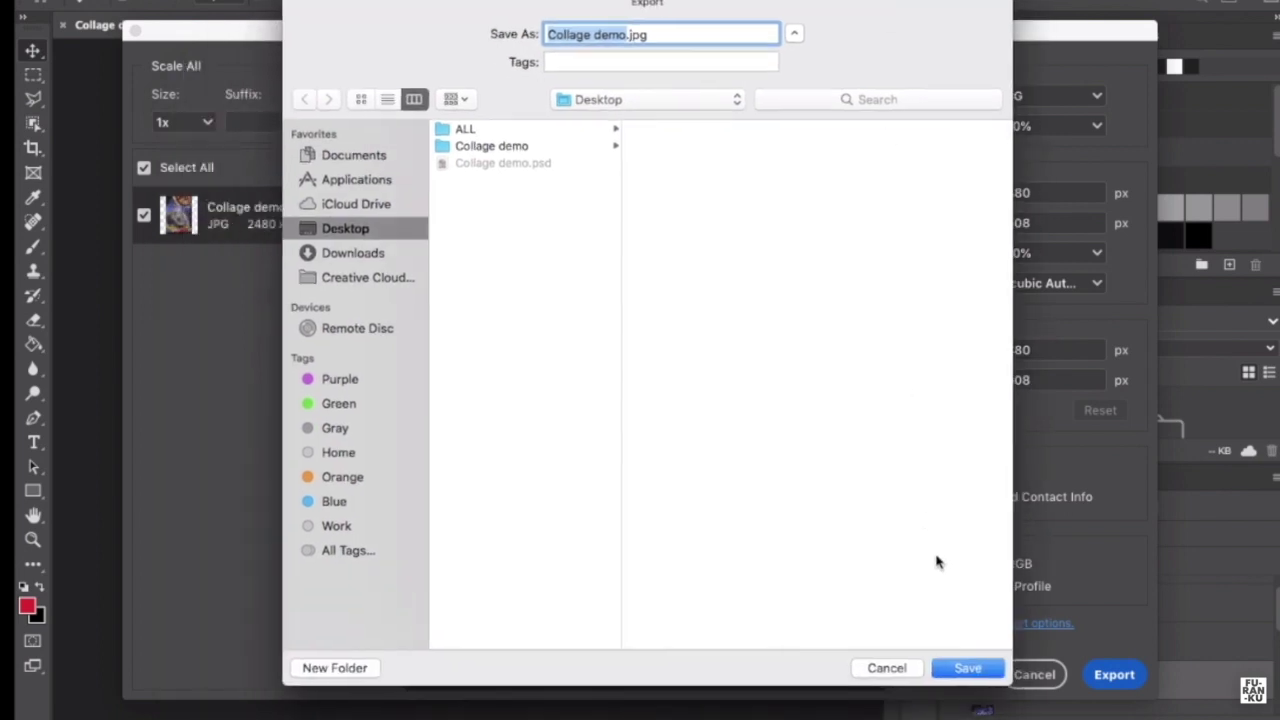
pyautogui.click(968, 668)
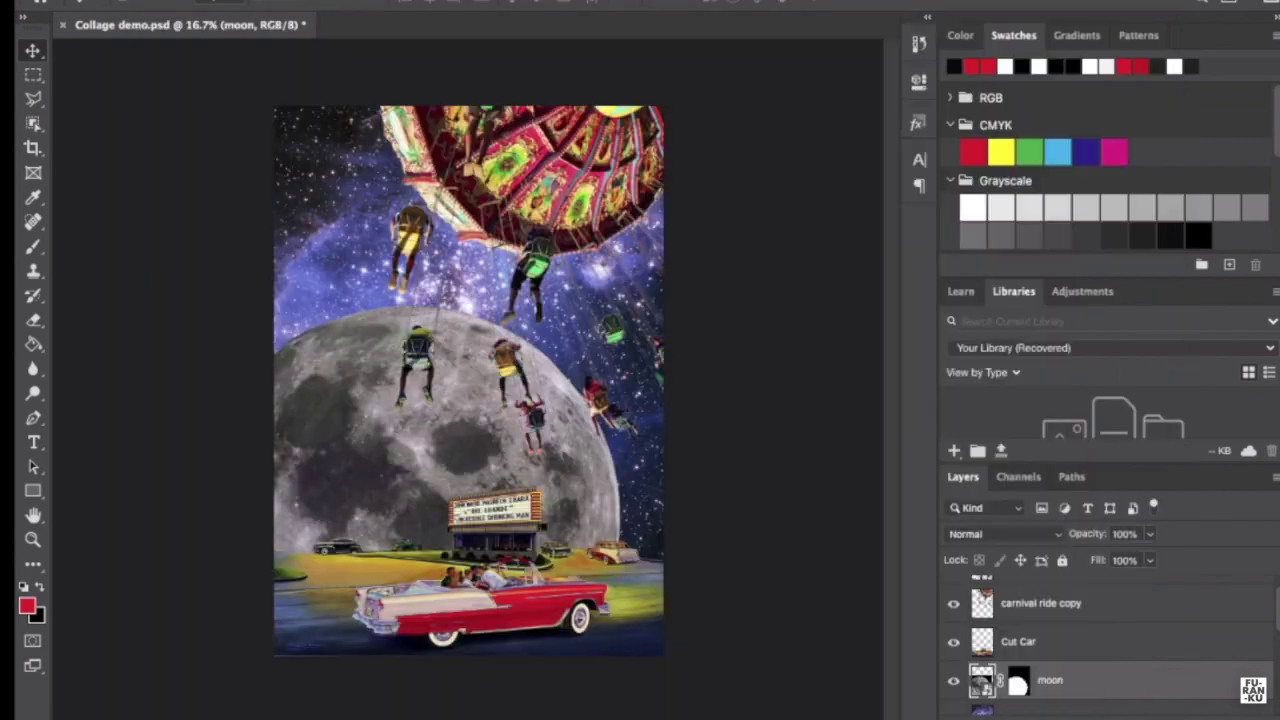